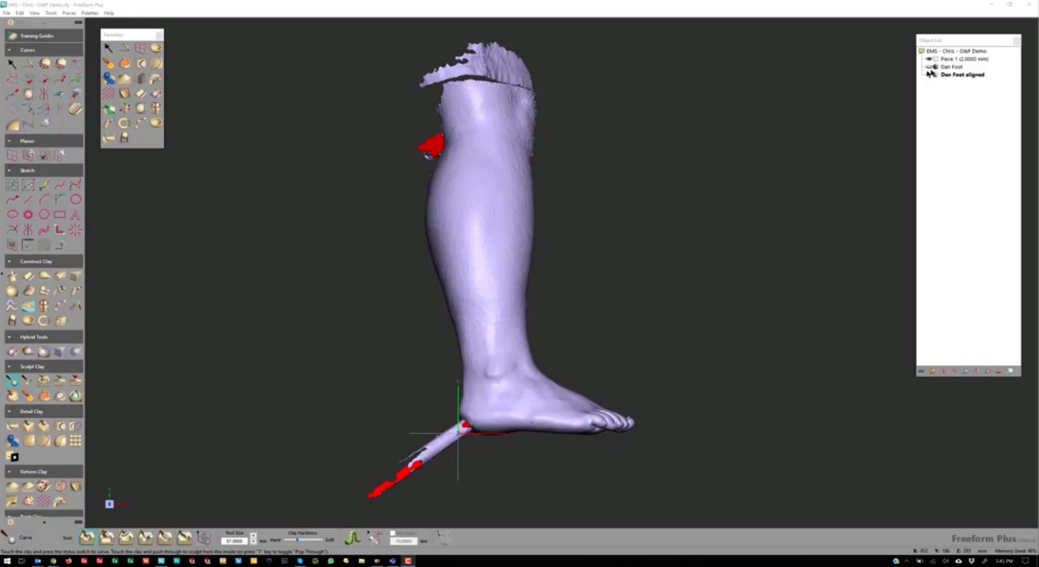
Inspect the aligned leg scan from the front, side and rear, including the ragged knee edge and heel support rod.
left_click(554, 165)
middle_click_drag(558, 165, 590, 221)
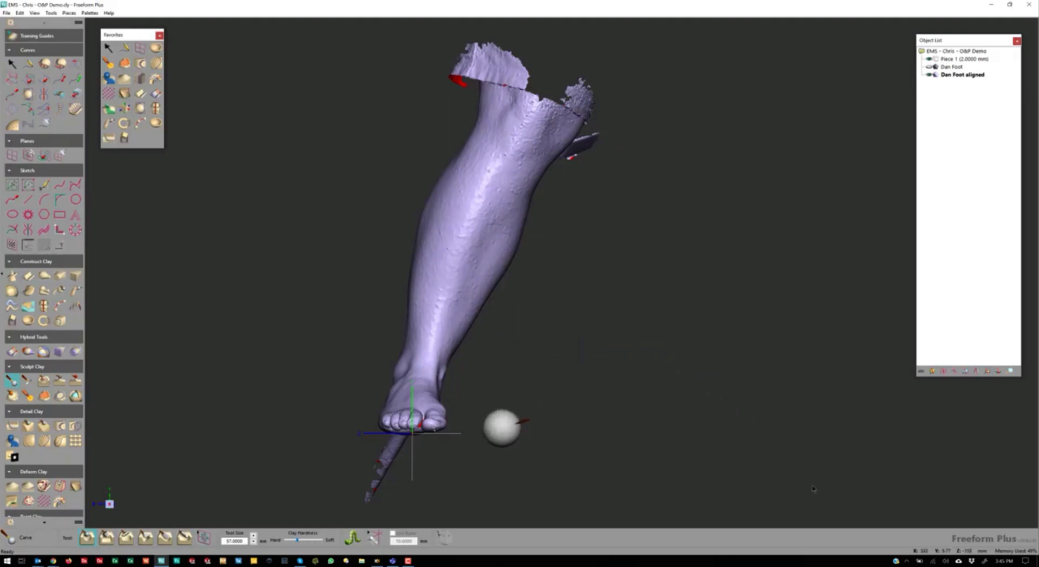
middle_click_drag(704, 504, 731, 544)
key("Right")
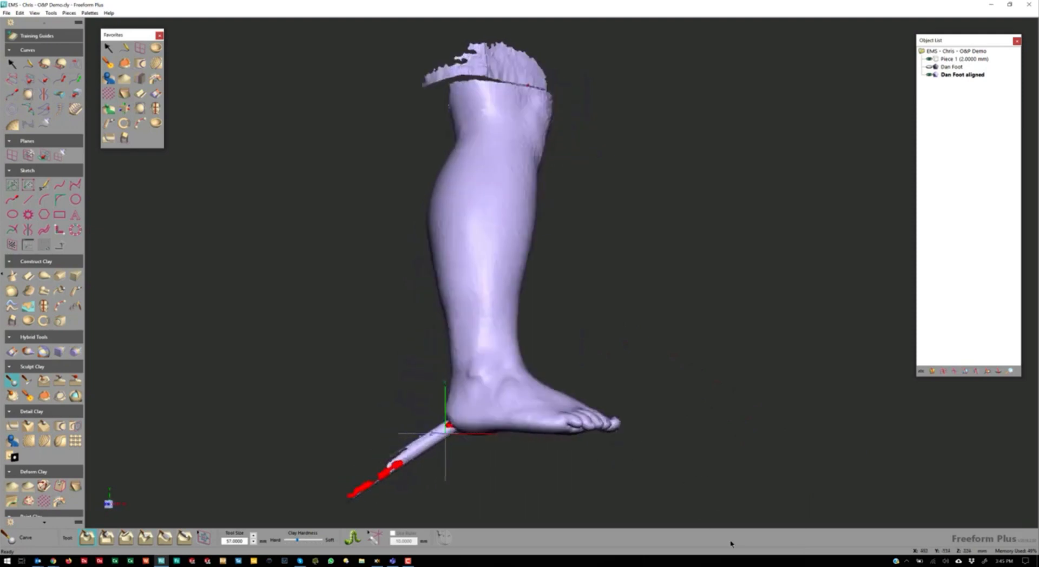
key("Right")
key("Right")
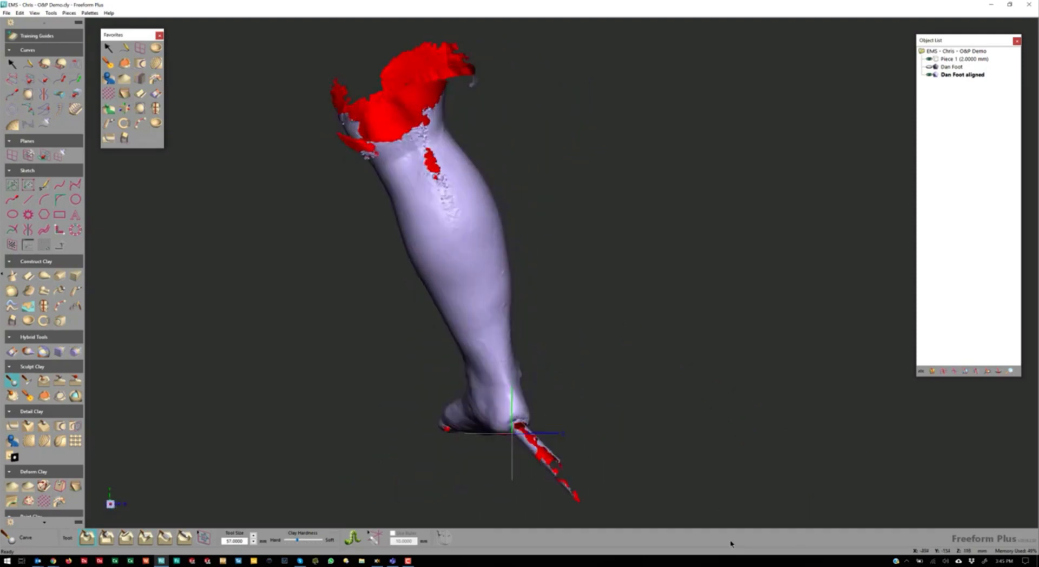
key("Right")
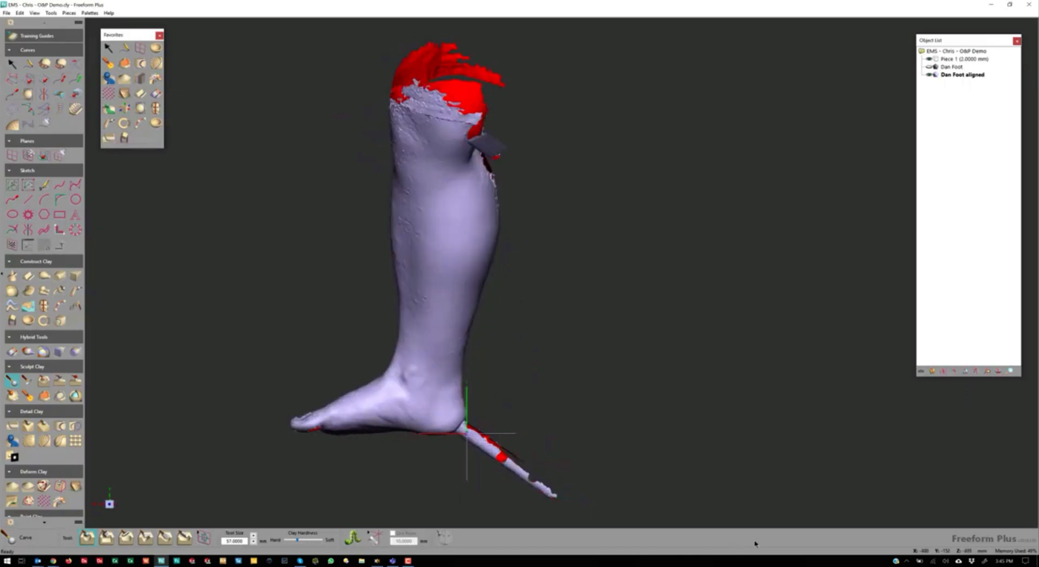
Hide the aligned leg scan, show the original unaligned foot scan and make it the active piece.
left_click(929, 75)
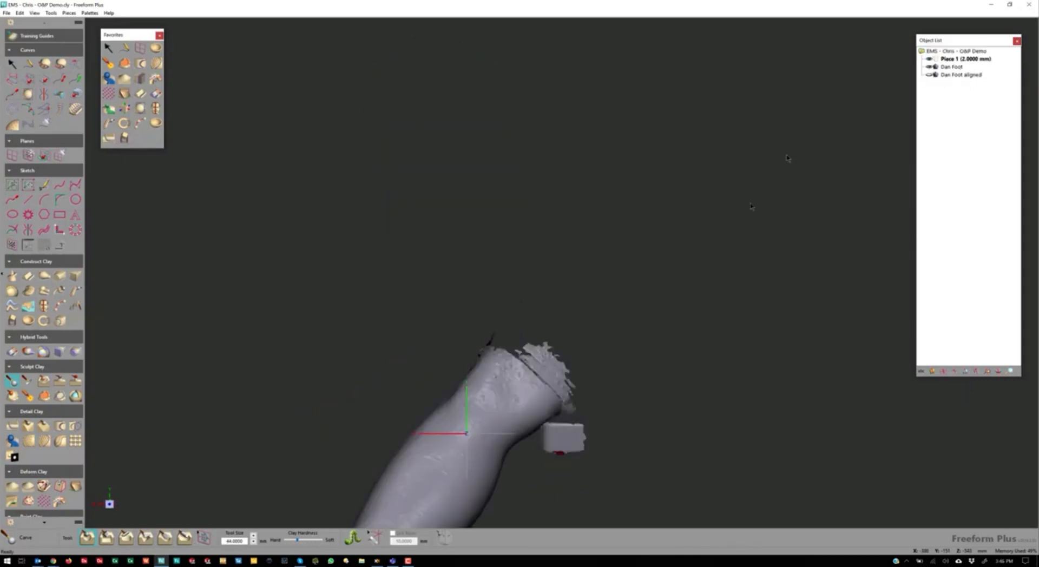
key("Home")
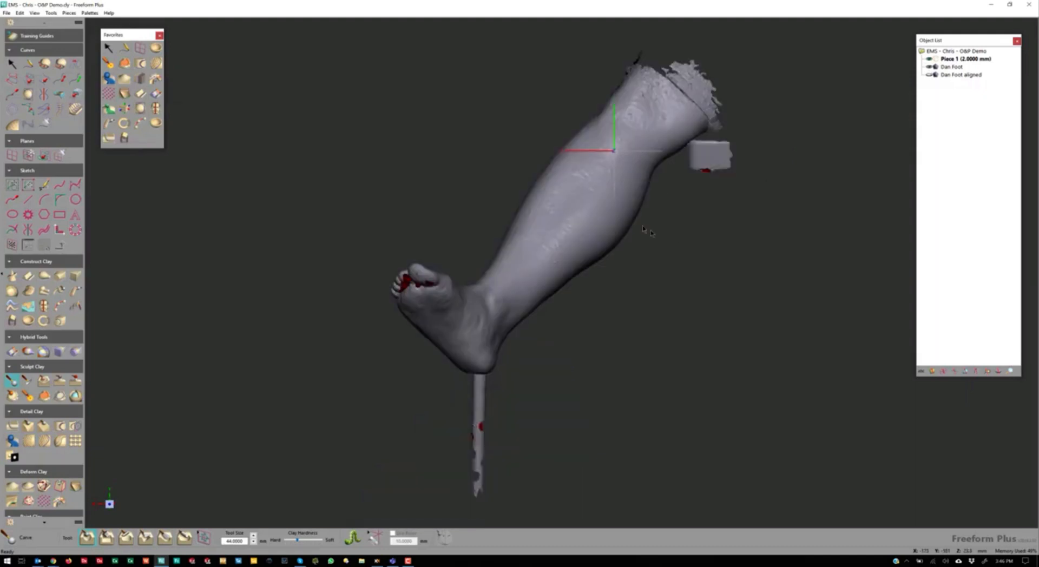
middle_click_drag(686, 243, 806, 284)
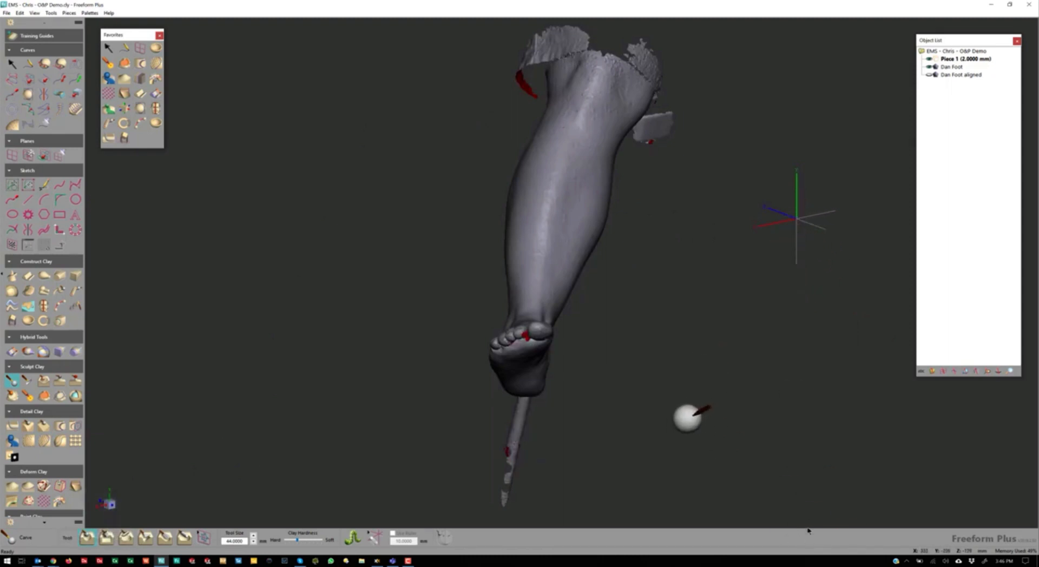
left_click(535, 283)
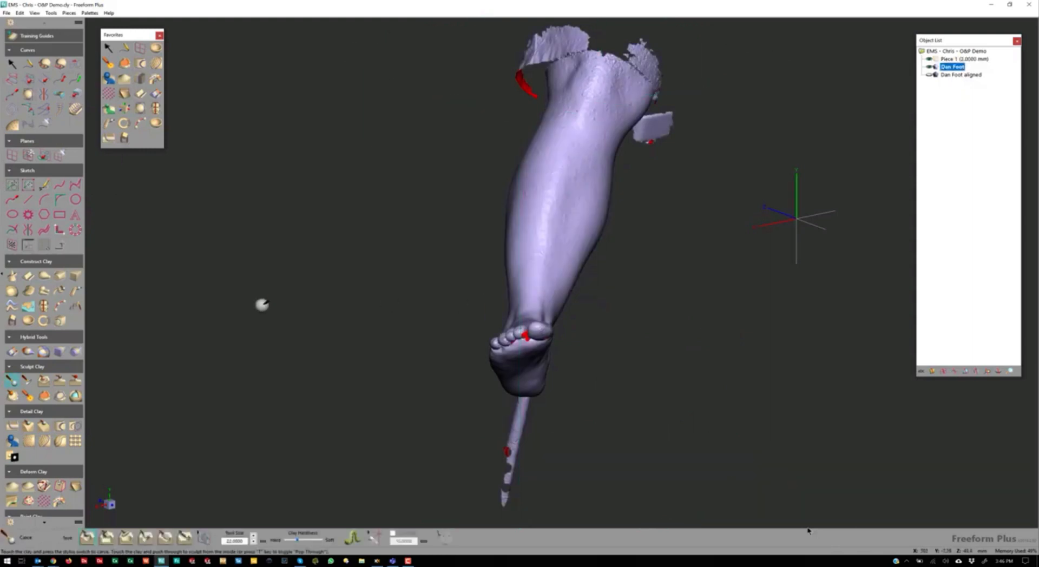
Translate the unaligned foot scan with Reposition Piece so its heel lies close to the global origin.
left_click(124, 108)
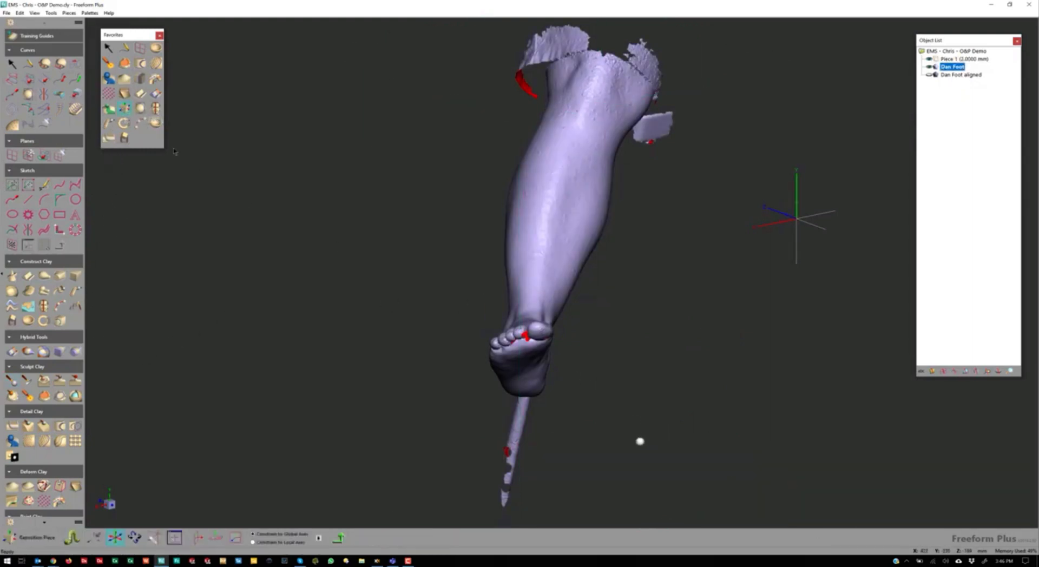
key("f")
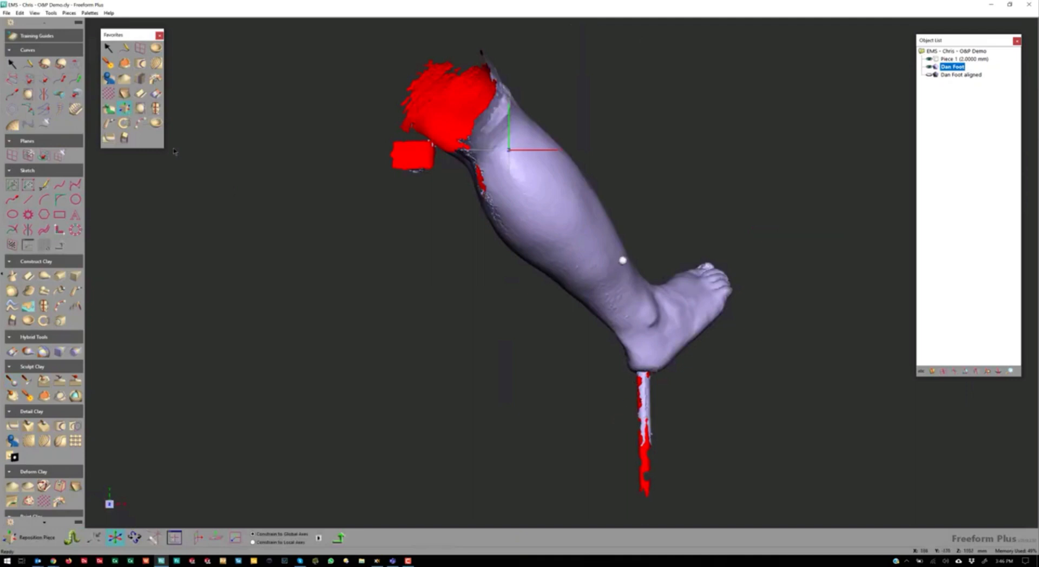
middle_click_drag(562, 311, 565, 372)
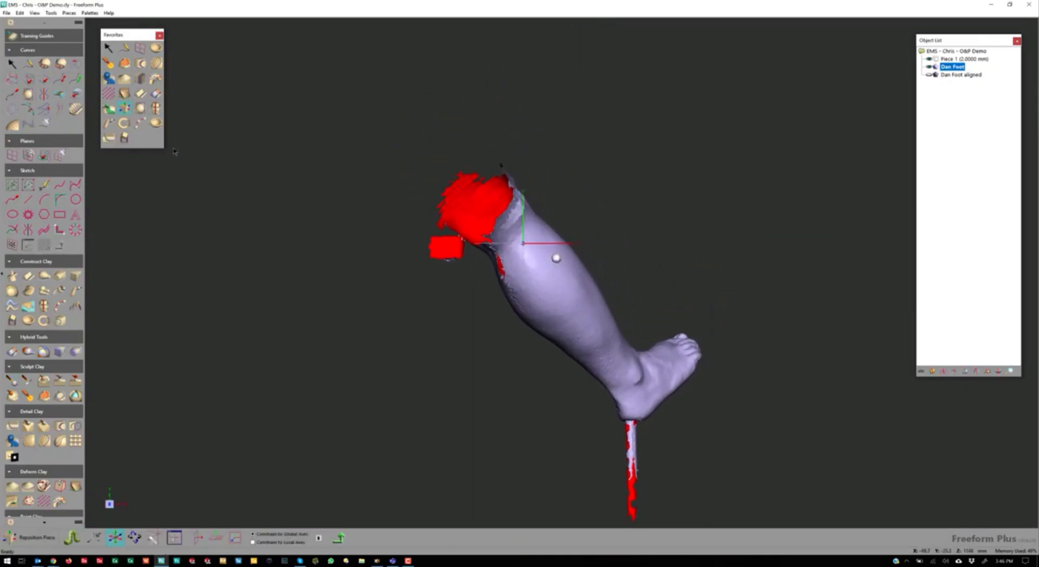
key("f")
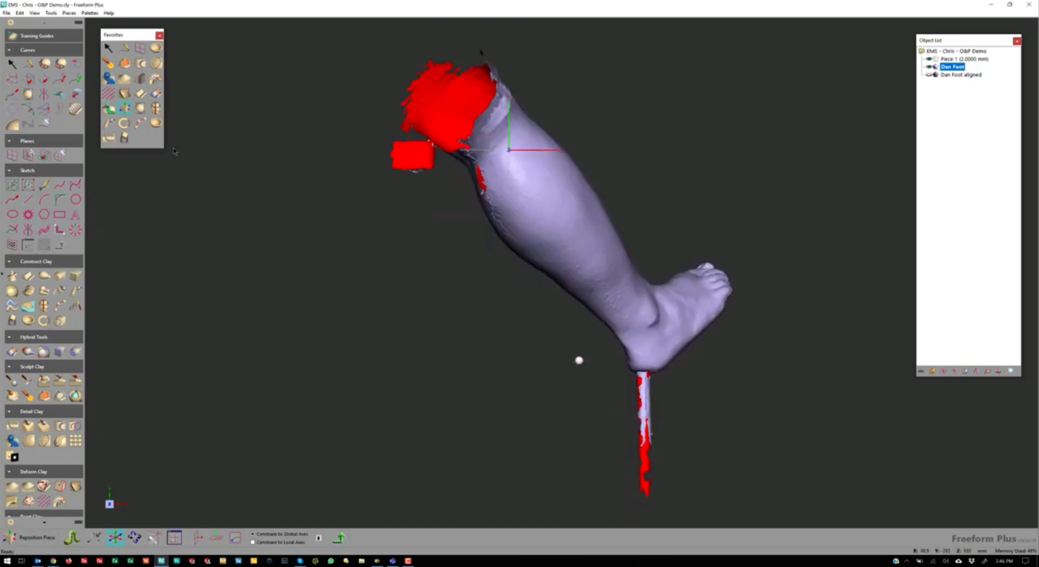
left_click_drag(644, 329, 530, 109)
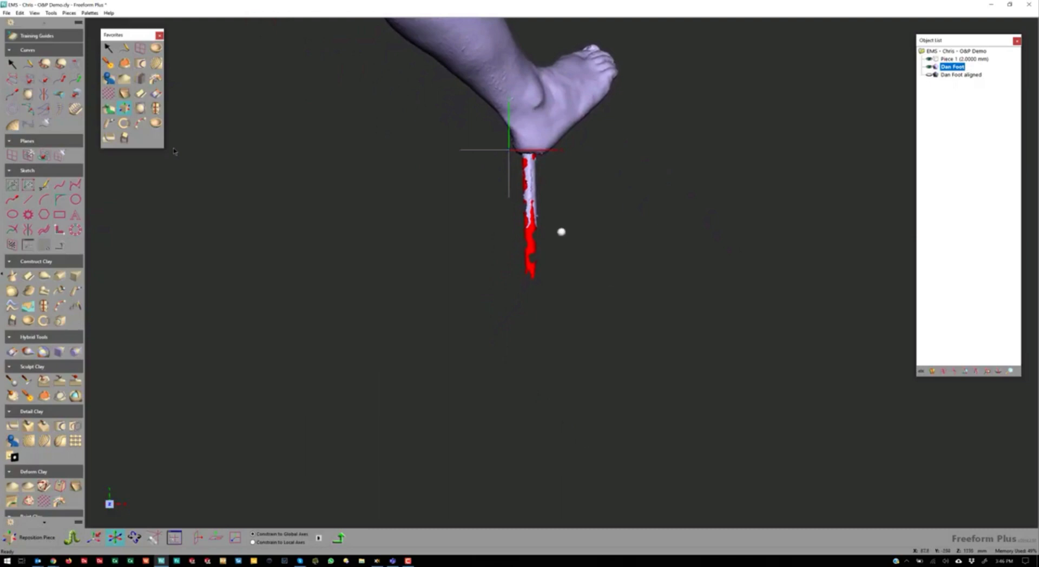
middle_click_drag(539, 335, 534, 451)
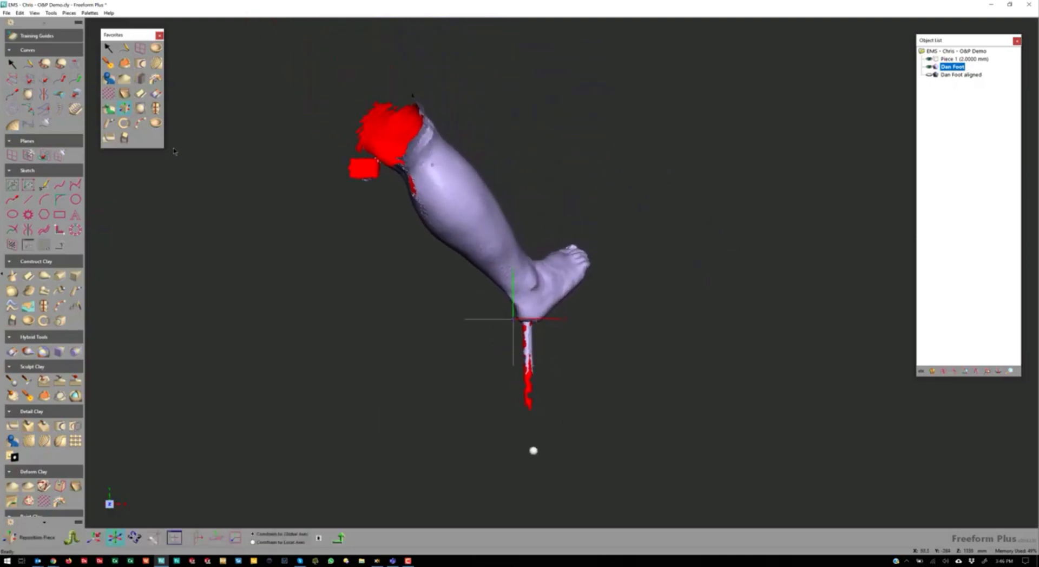
Rotate the foot scan freely until the leg stands upright and the sole lies level along the X axis.
left_click(135, 537)
left_click_drag(549, 238, 420, 214)
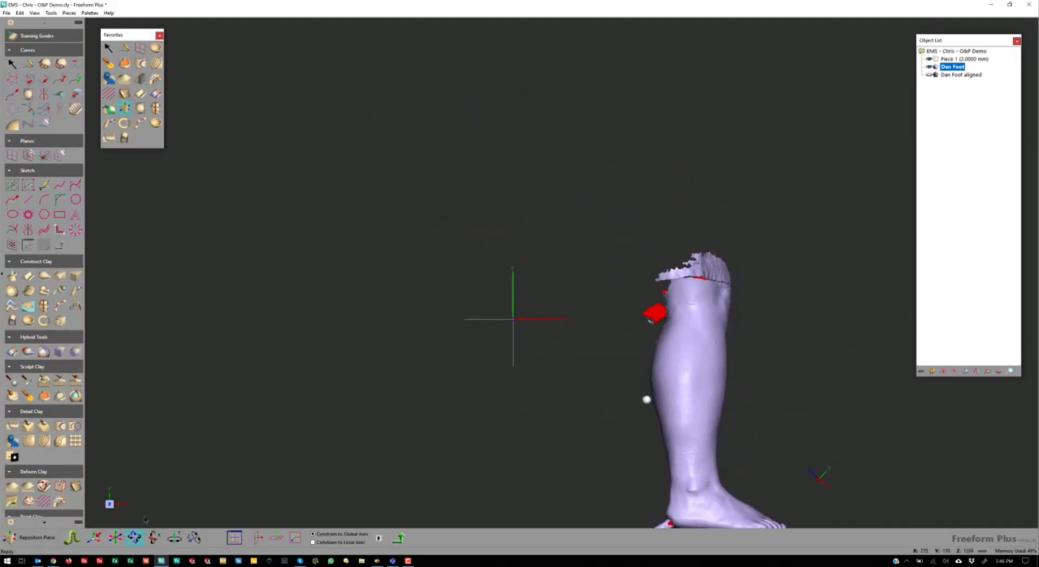
left_click_drag(646, 400, 551, 288)
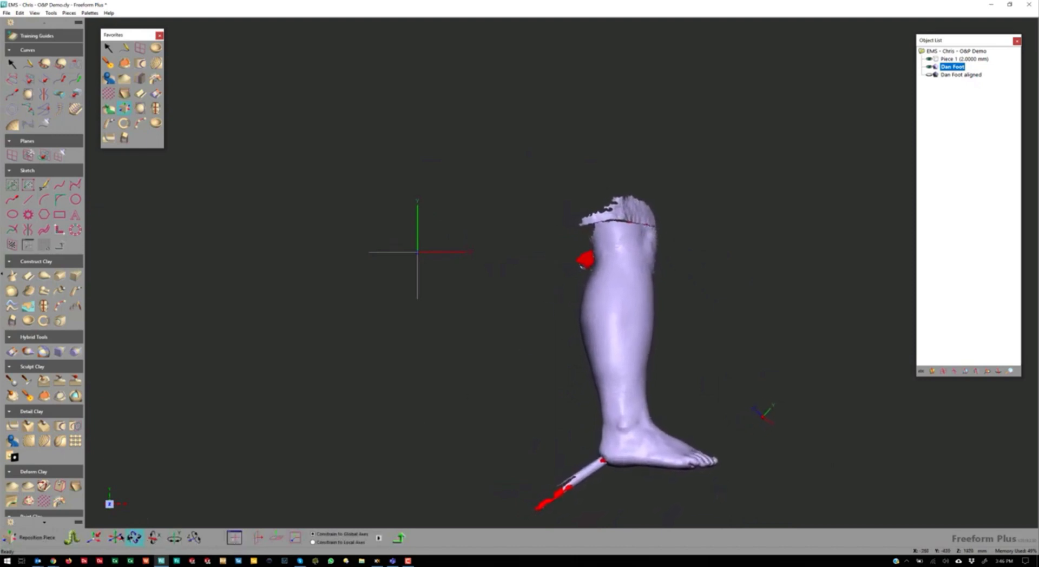
Translate the upright foot scan so its heel sits on the origin with the sole along the X axis.
left_click(115, 538)
left_click_drag(609, 415, 433, 204)
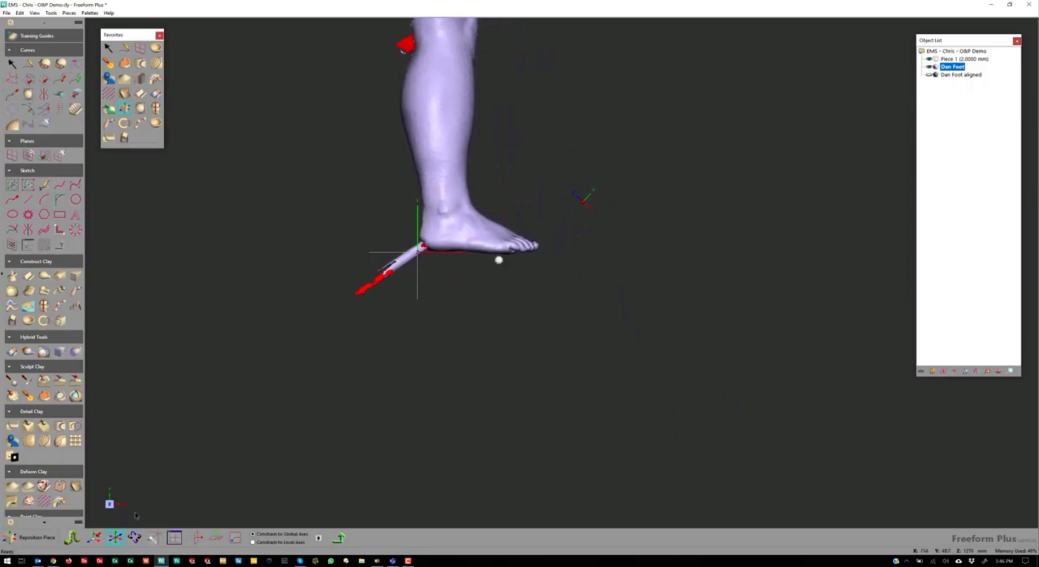
middle_click_drag(450, 310, 486, 380)
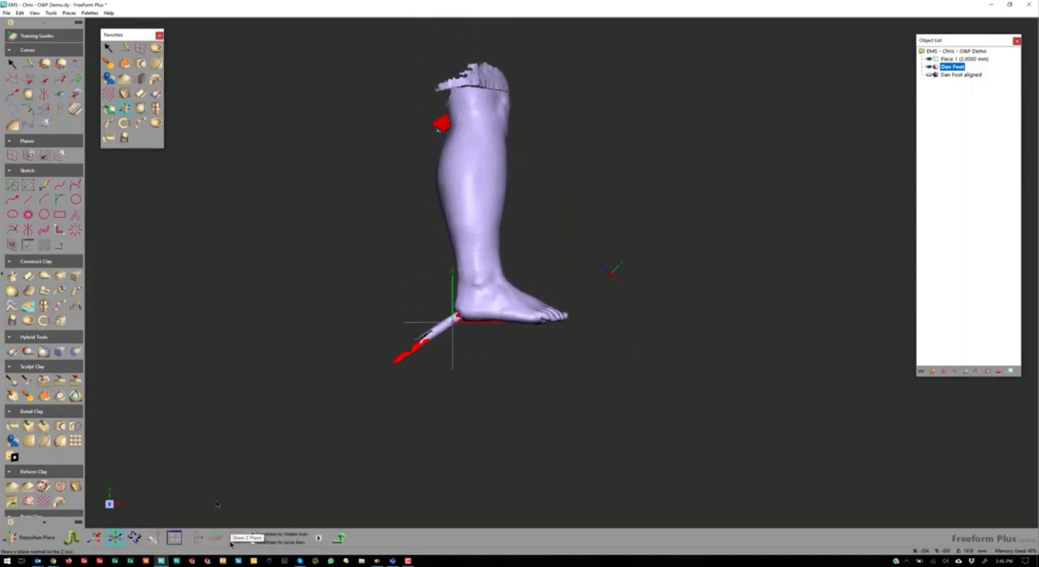
Fine-tune the foot scan's absolute X translation in 1 mm steps using Position by Value.
left_click(319, 539)
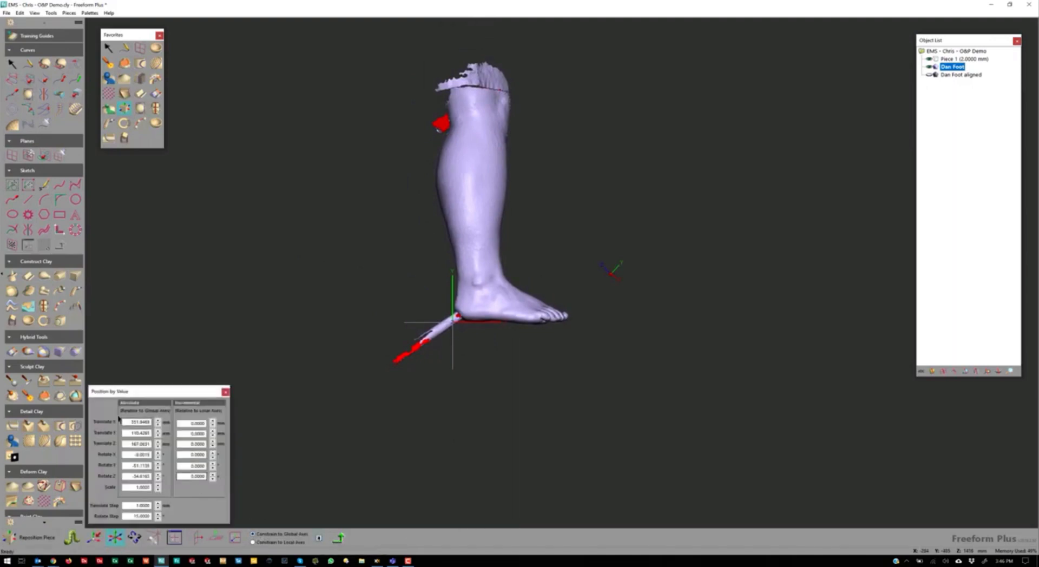
left_click(158, 421)
left_click(158, 425)
left_click(158, 425)
left_click(158, 425)
left_click(158, 424)
left_click(158, 425)
left_click(158, 425)
left_click(158, 425)
left_click(158, 425)
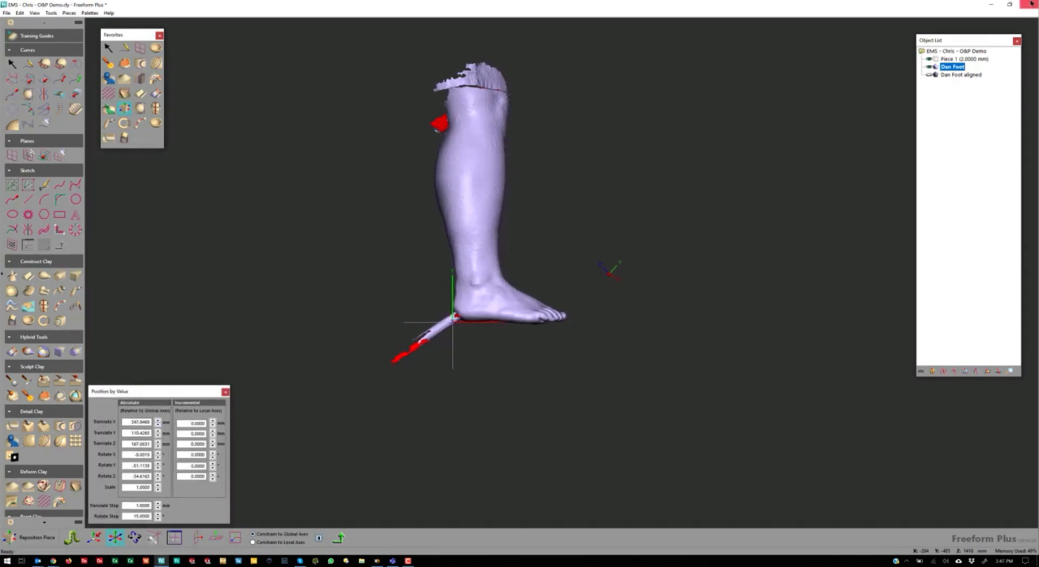
Hide the repositioned foot scan, leave the reposition tool, and show and activate the already aligned foot scan.
left_click(930, 68)
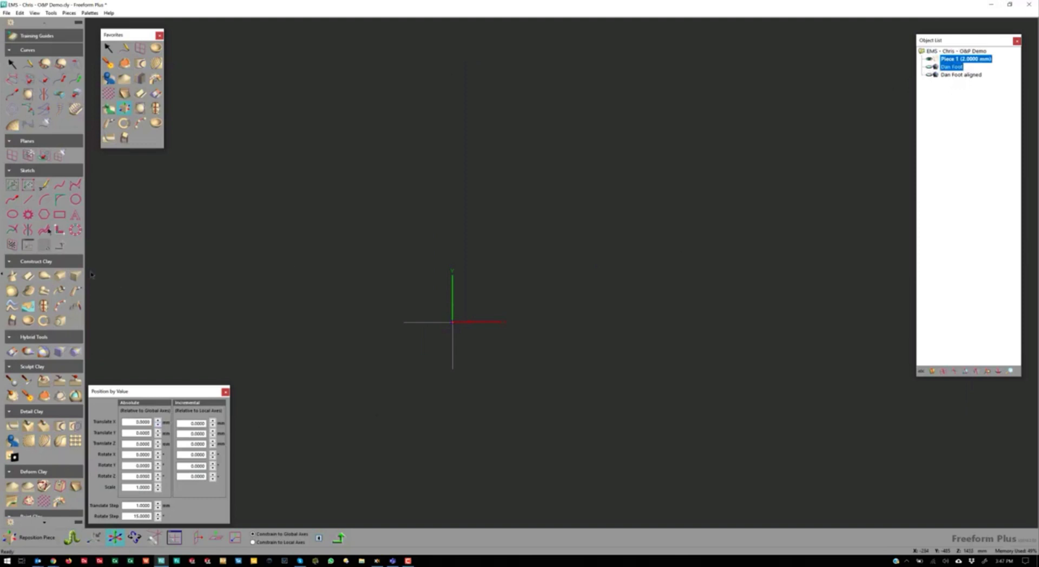
left_click(109, 49)
left_click(929, 75)
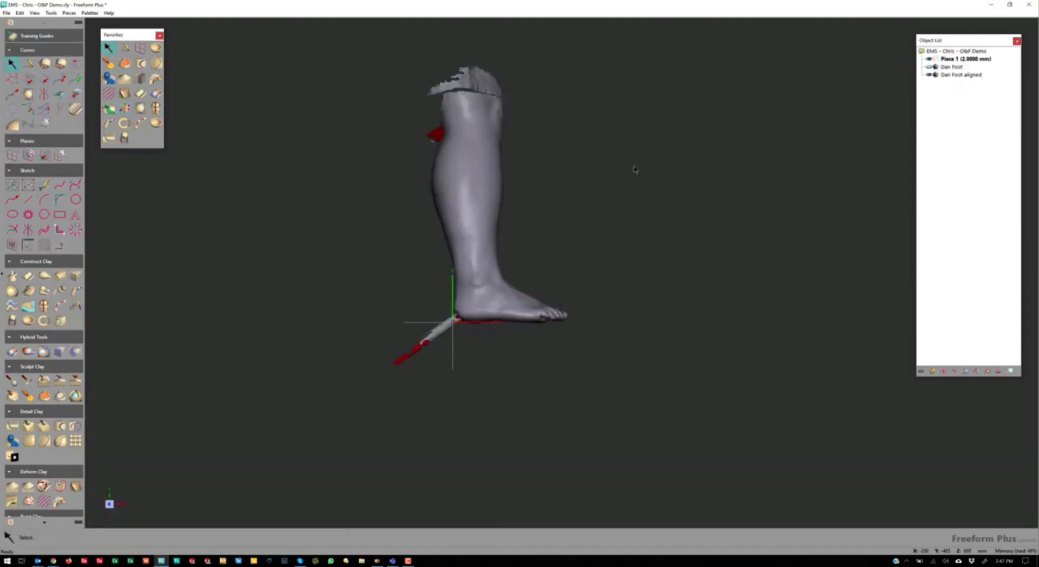
right_click(943, 75)
left_click(954, 76)
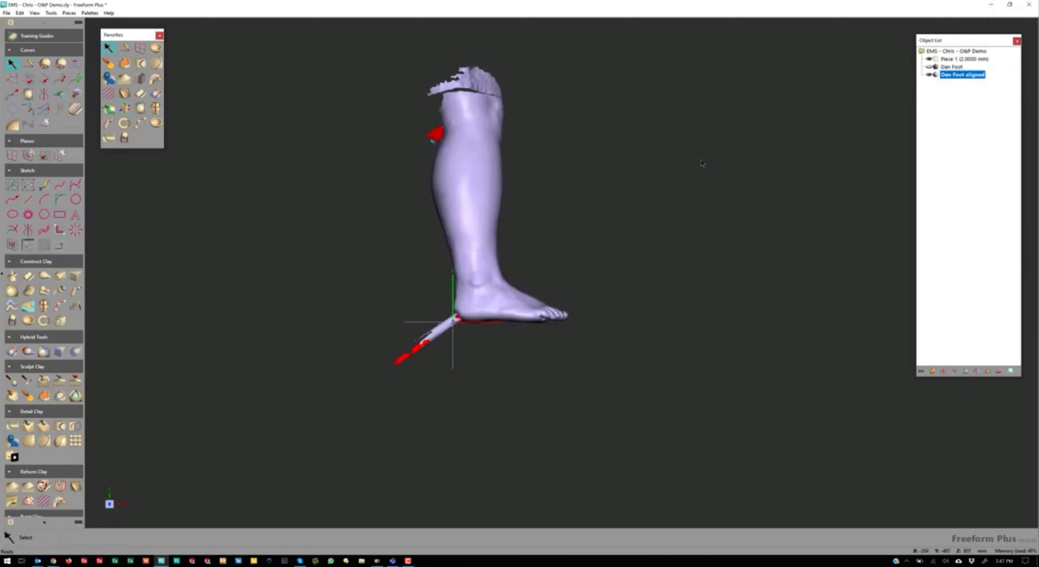
Examine the aligned leg scan from all sides, checking its orientation to the axes and the stray scan data.
key("Left")
key("Right")
key("Right")
key("Right")
key("Right")
key("Right")
middle_click_drag(559, 348, 533, 426)
middle_click_drag(531, 370, 460, 295)
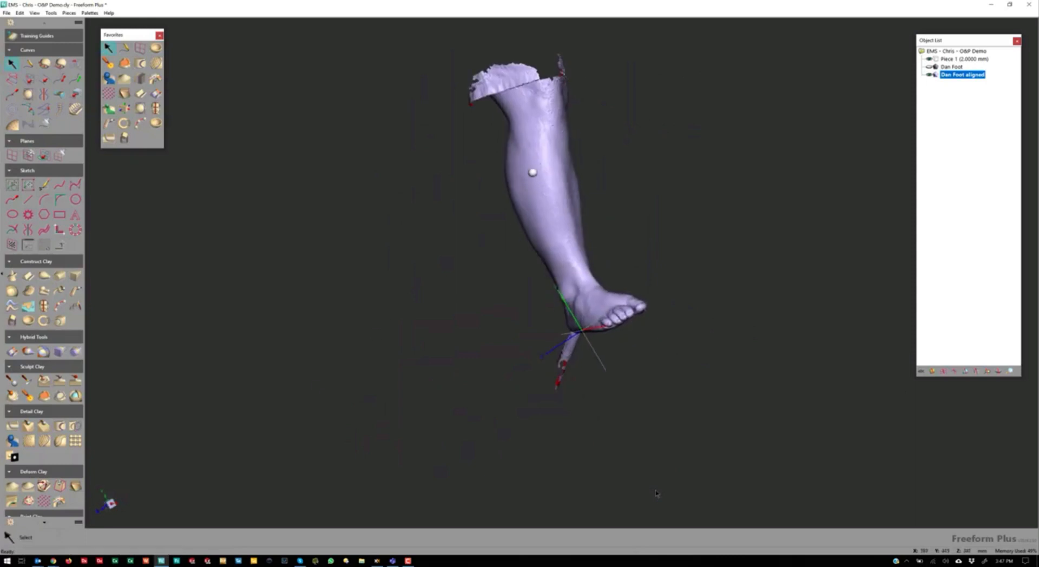
Box-select the ragged mesh around the knee above the calf with Select Mesh Area and delete it.
middle_click_drag(531, 171, 455, 277)
mouse_move(521, 262)
middle_mouse_down()
mouse_move(535, 280)
mouse_move(509, 254)
mouse_move(504, 274)
middle_mouse_up()
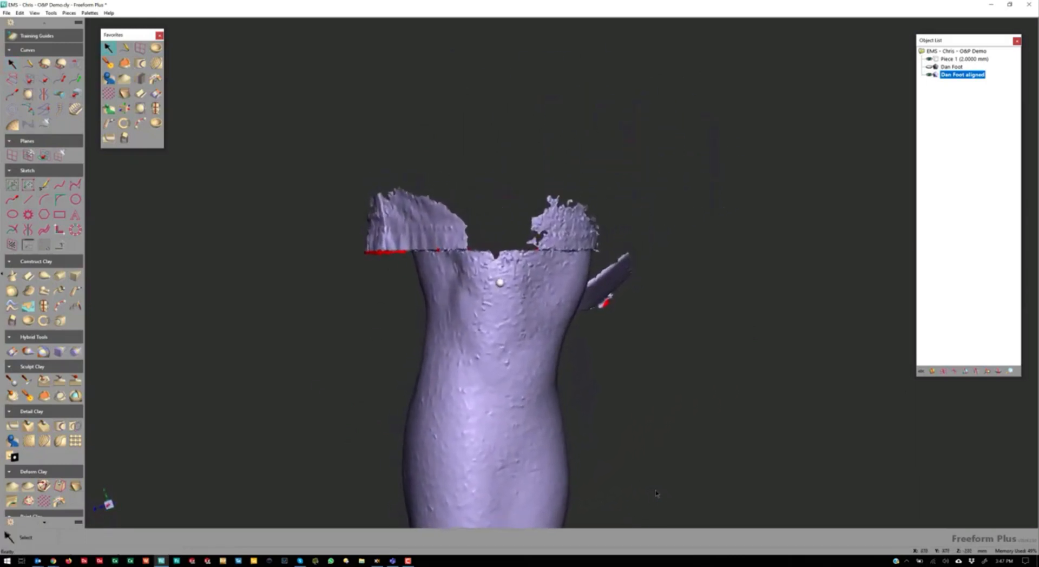
left_click(41, 523)
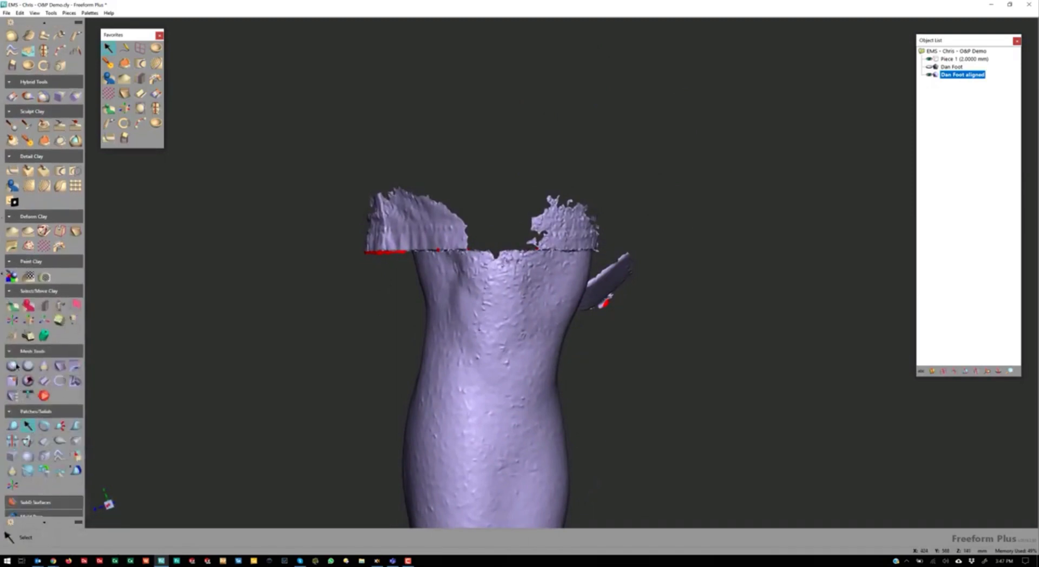
left_click(13, 367)
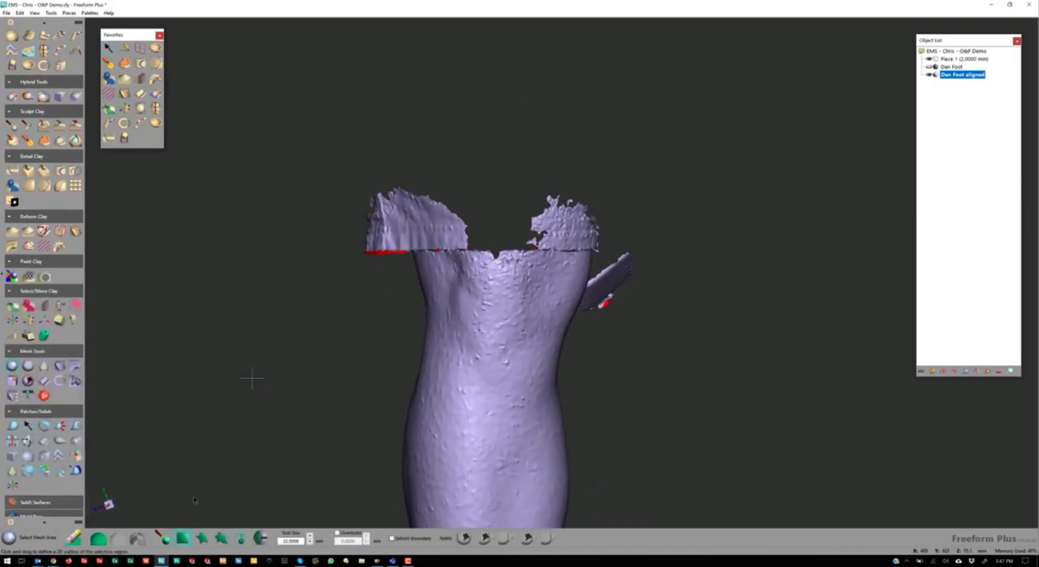
left_click_drag(321, 139, 652, 335)
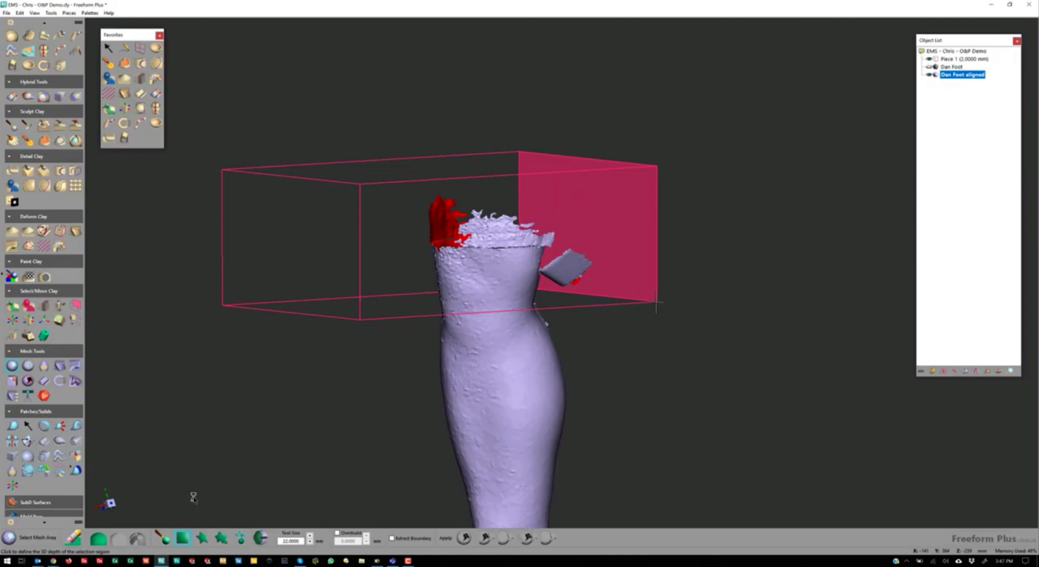
left_click(656, 303)
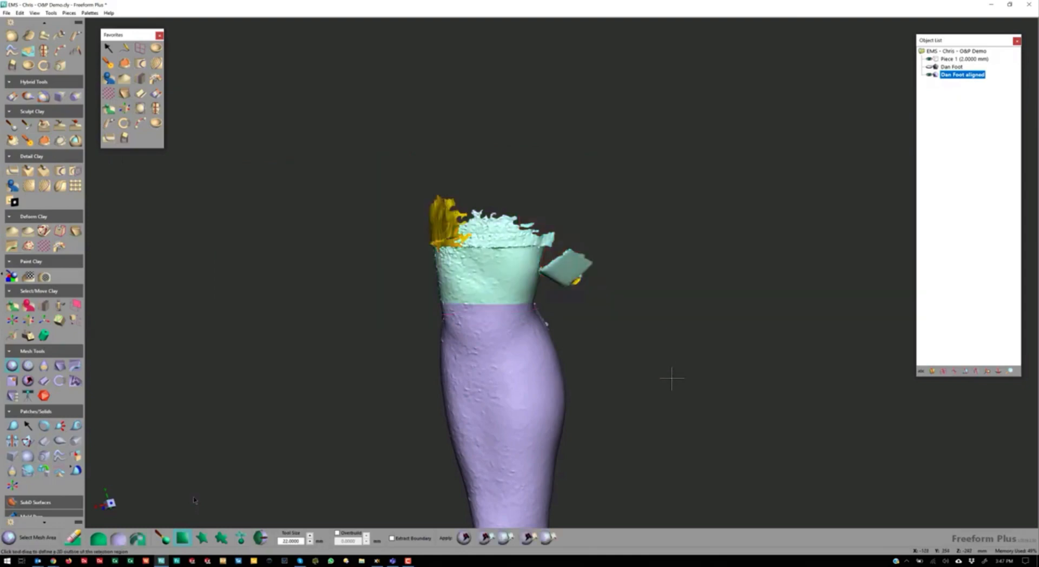
key("Delete")
key("Home")
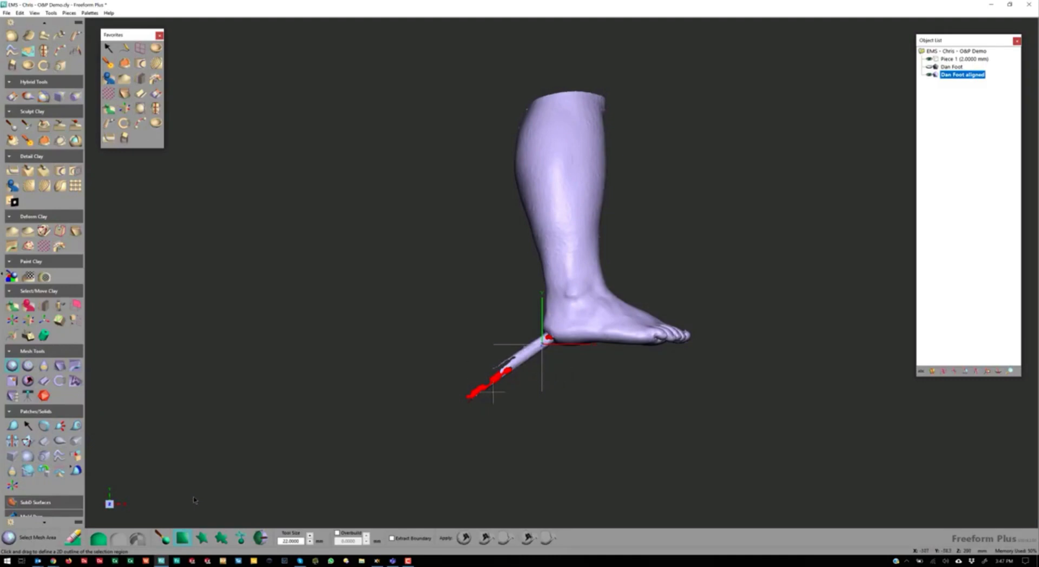
Box-select the support rod mesh beneath the heel through its full depth and delete it.
middle_click_drag(504, 438, 477, 438)
middle_click_drag(458, 293, 532, 247)
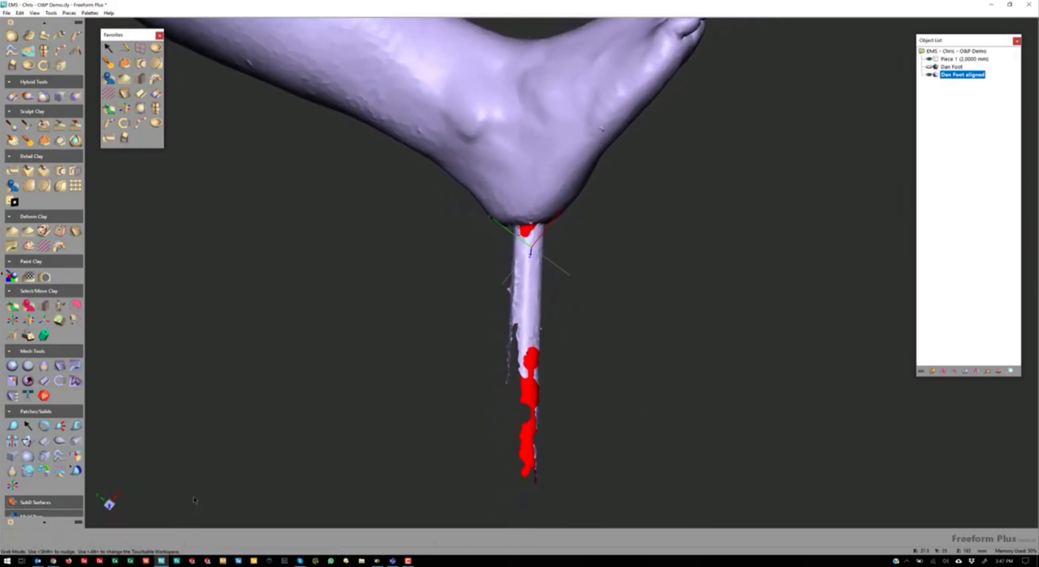
left_click_drag(493, 229, 597, 499)
middle_click_drag(597, 499, 344, 484)
left_click(640, 462)
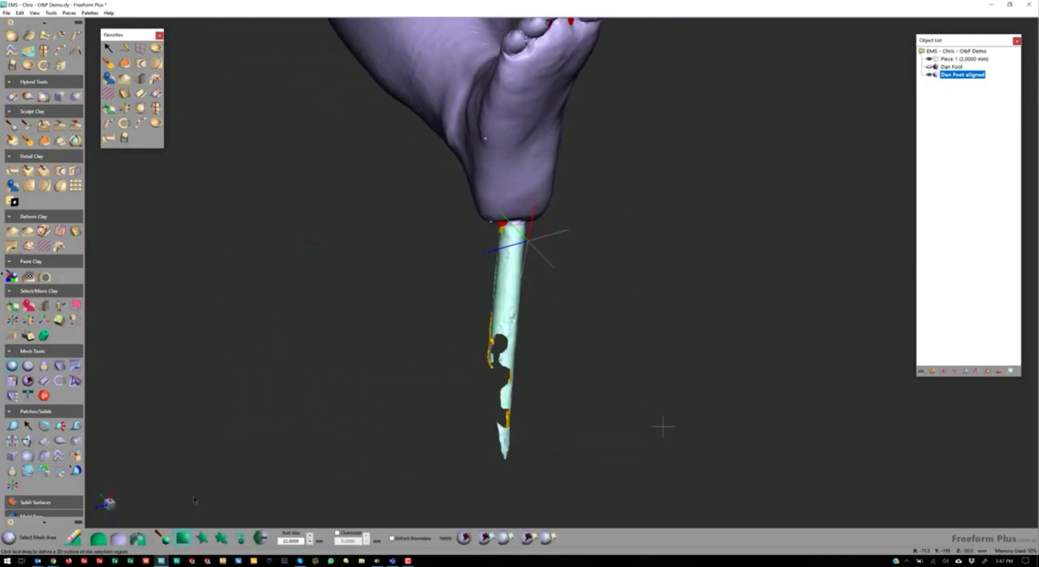
key("Delete")
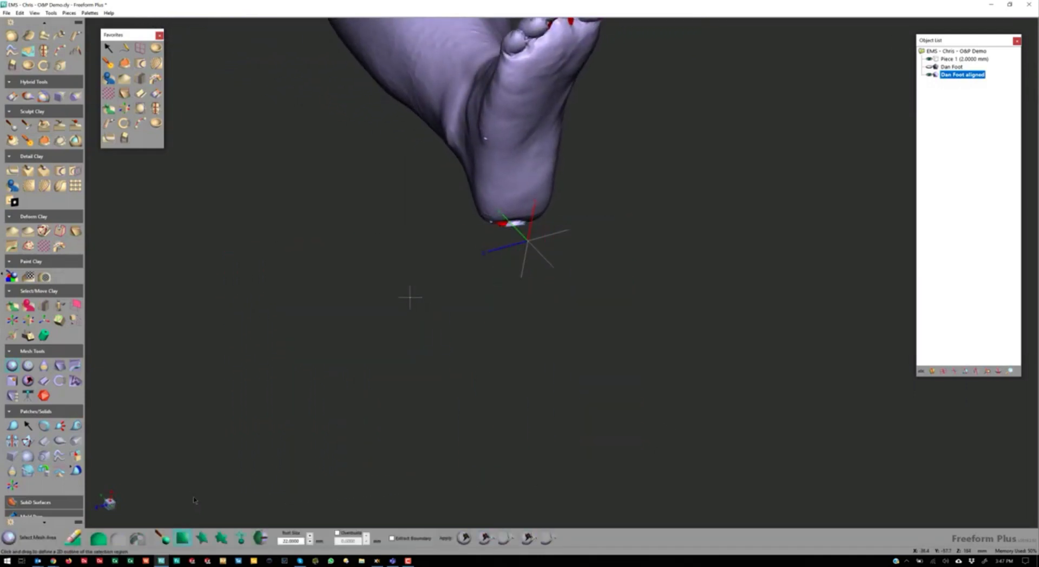
Box-select the slanted strip of mesh at the top of the calf with Select Mesh Area and delete it to level the cut.
middle_click_drag(409, 236, 515, 425)
left_click_drag(404, 121, 582, 204)
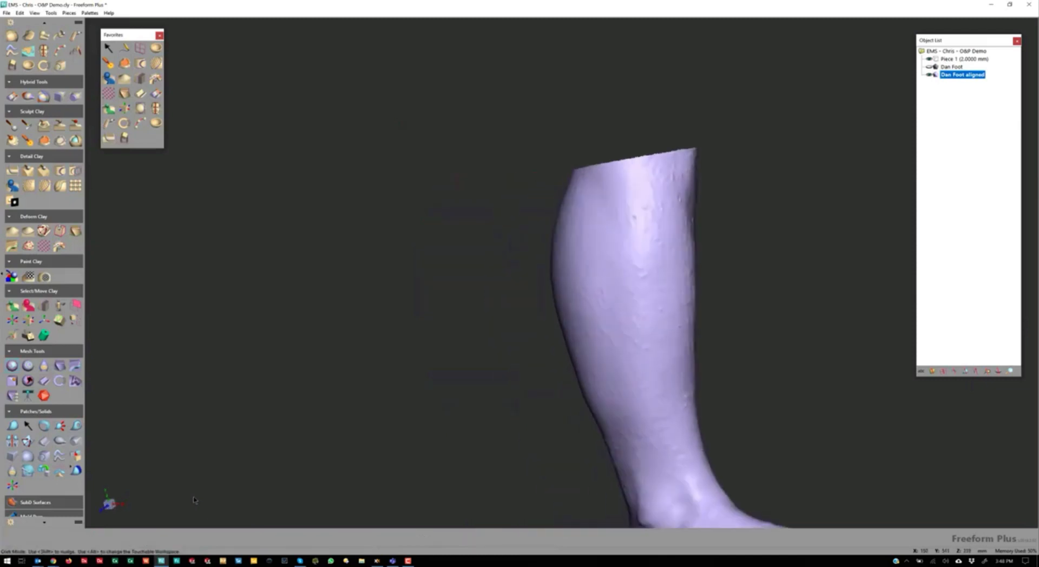
left_click(739, 187)
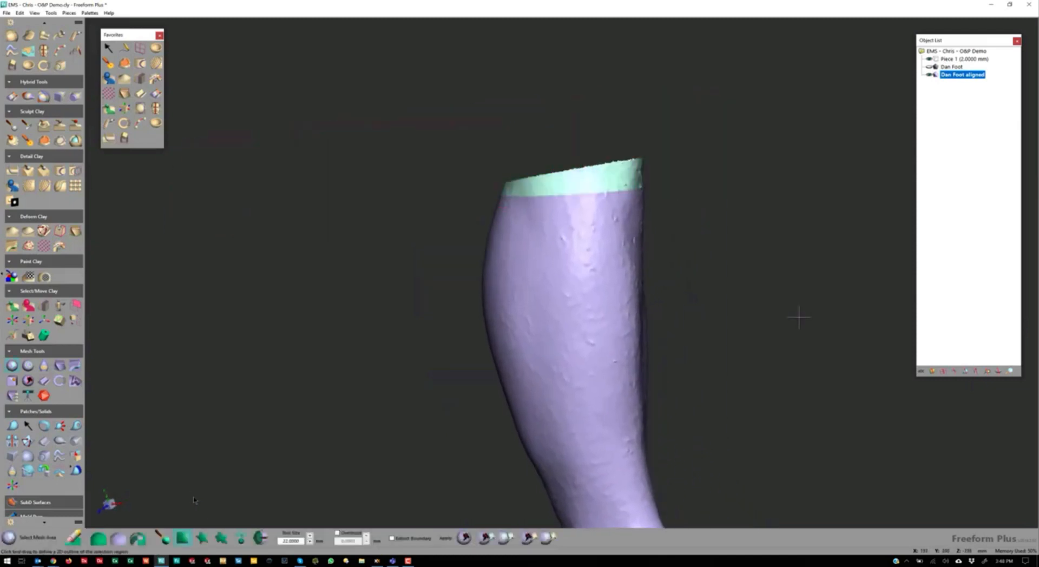
key("Delete")
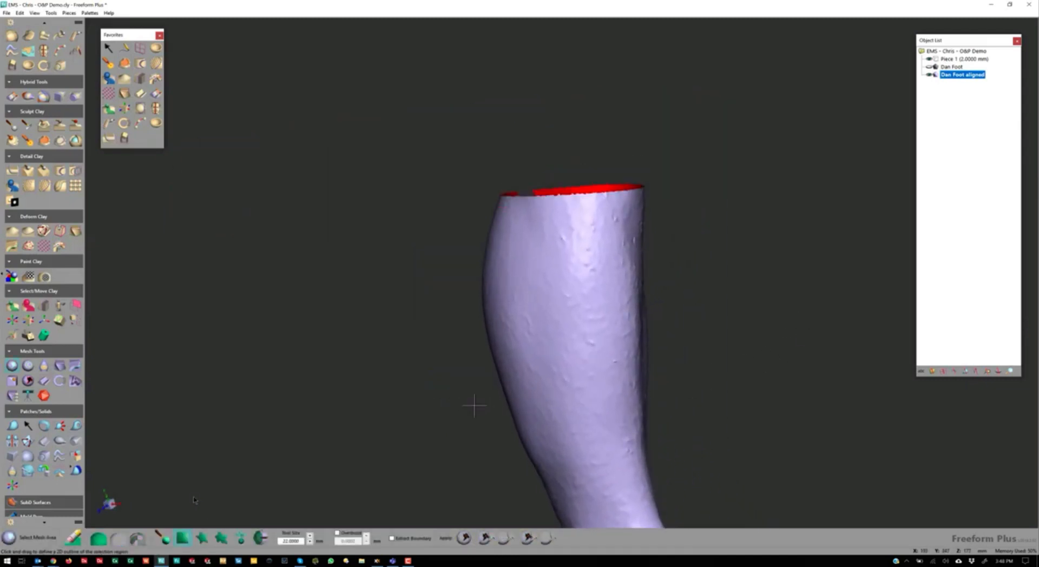
Run Analyze and Repair with its preset parameters on the aligned foot mesh and accept the repair.
middle_click_drag(428, 370, 386, 488)
middle_click_drag(449, 221, 454, 206)
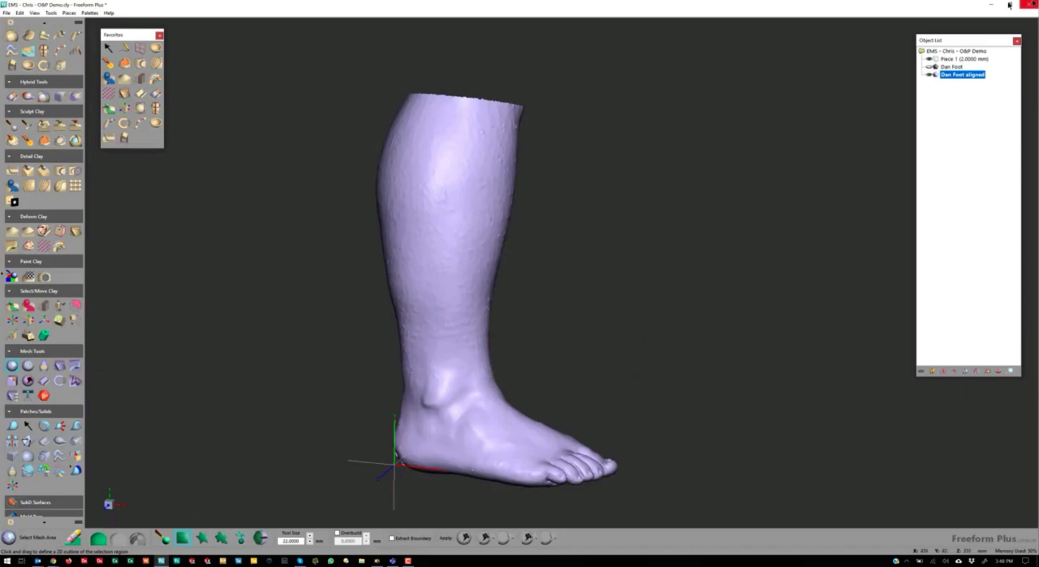
right_click(934, 73)
mouse_move(960, 96)
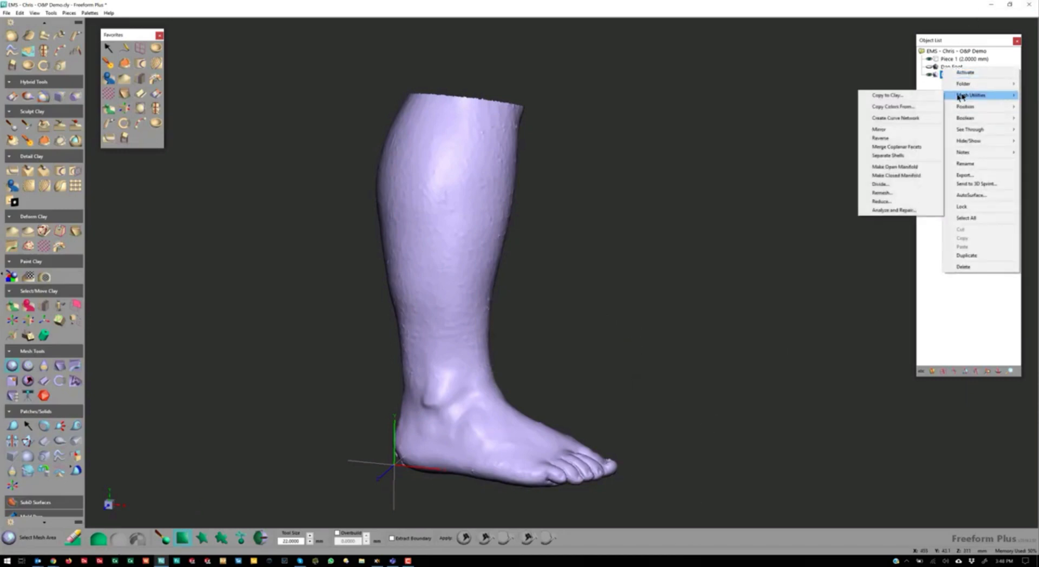
left_click(893, 210)
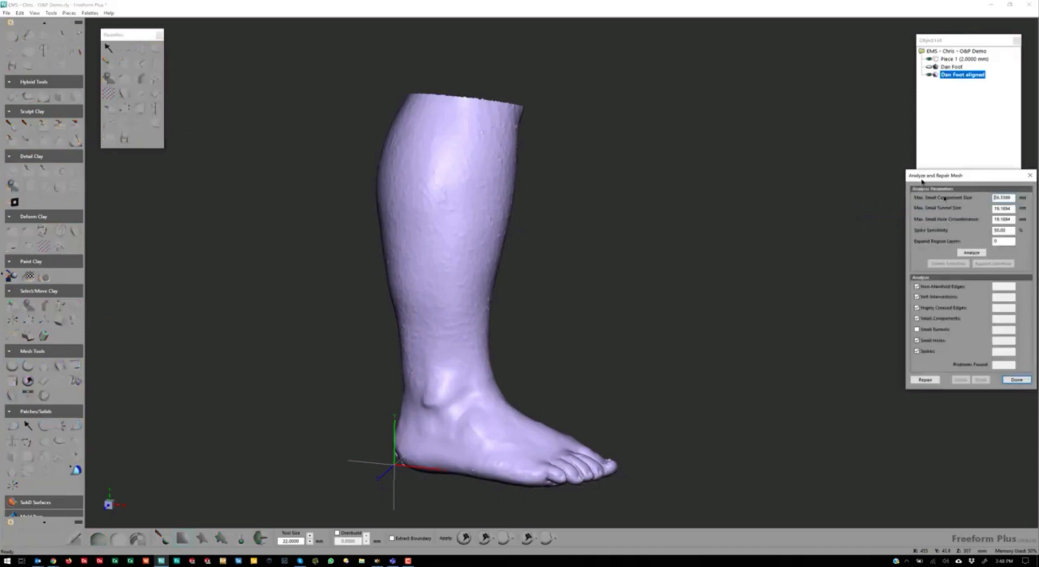
left_click(929, 382)
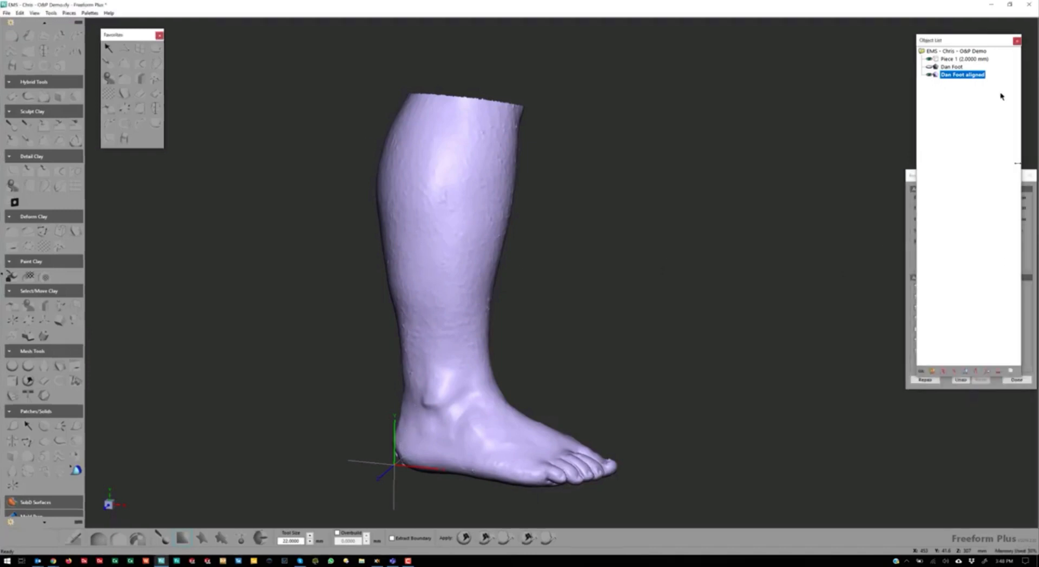
left_click(1030, 357)
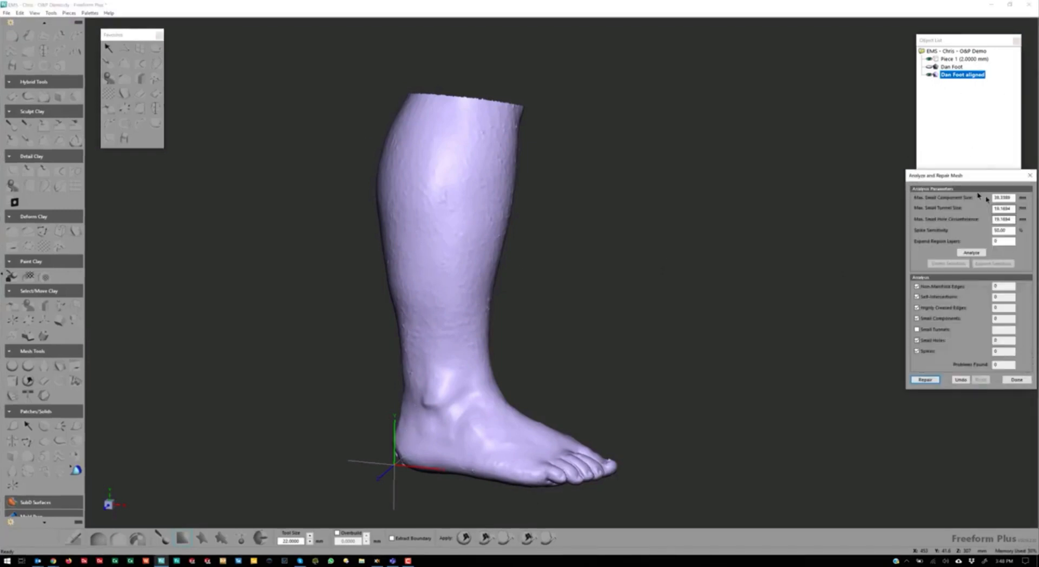
left_click(1012, 379)
Copy the aligned foot mesh to clay with custom coarseness, 0.5 mm edge sharpness, Fill Holes style and a Curved Geo fill surface.
middle_click_drag(579, 280, 699, 357)
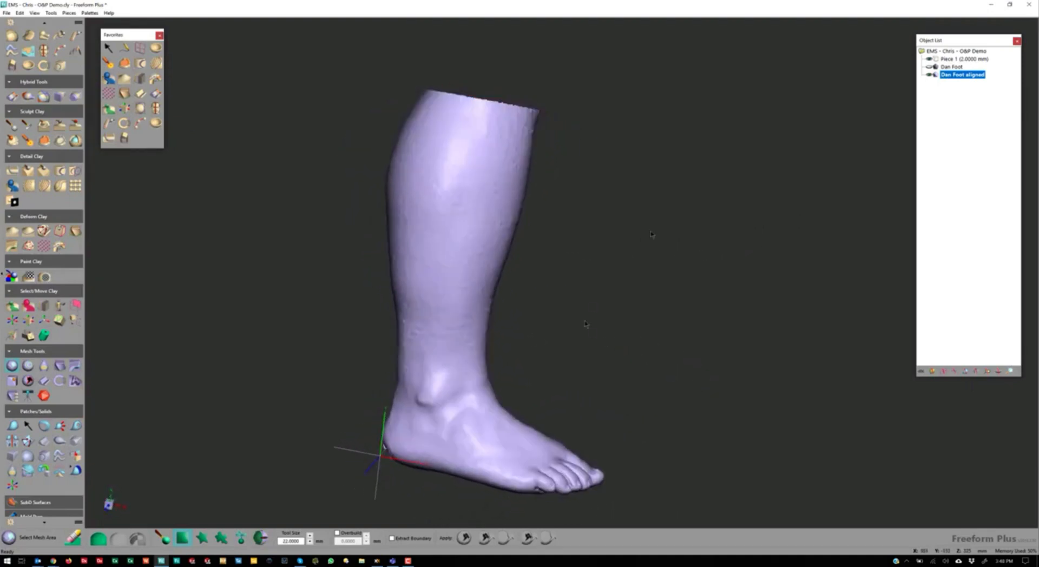
right_click(936, 76)
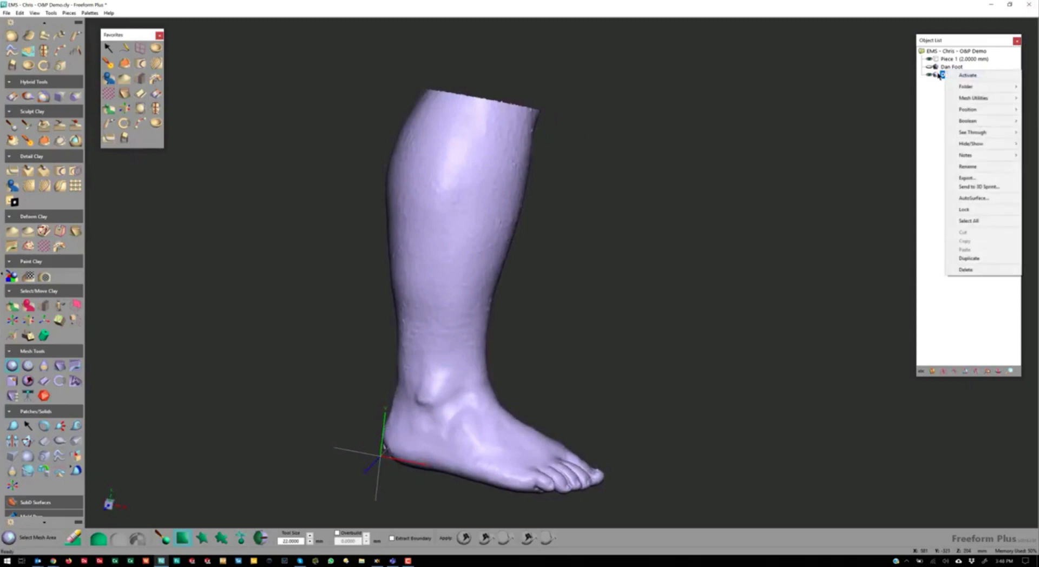
mouse_move(971, 98)
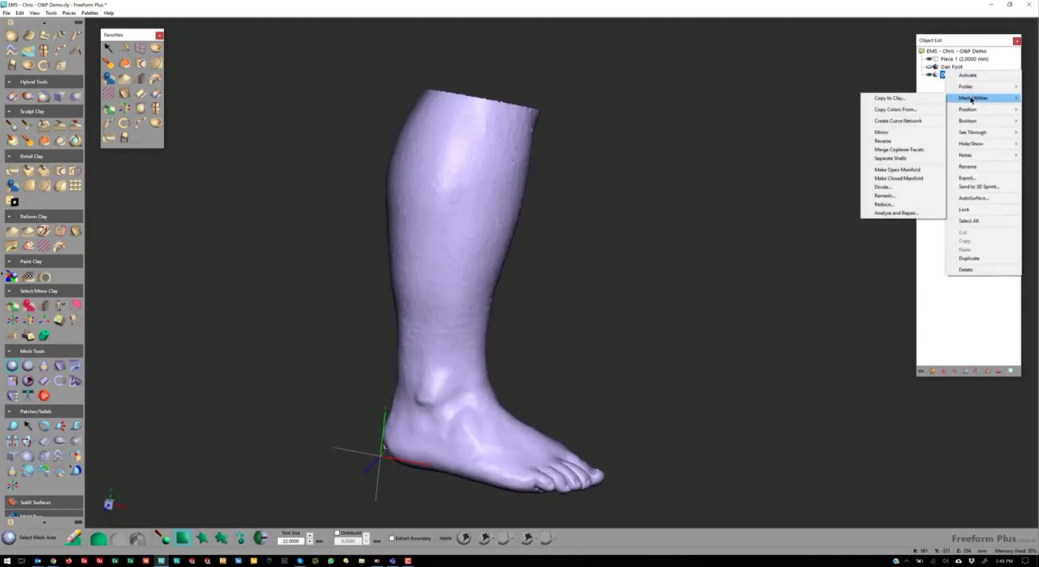
left_click(890, 98)
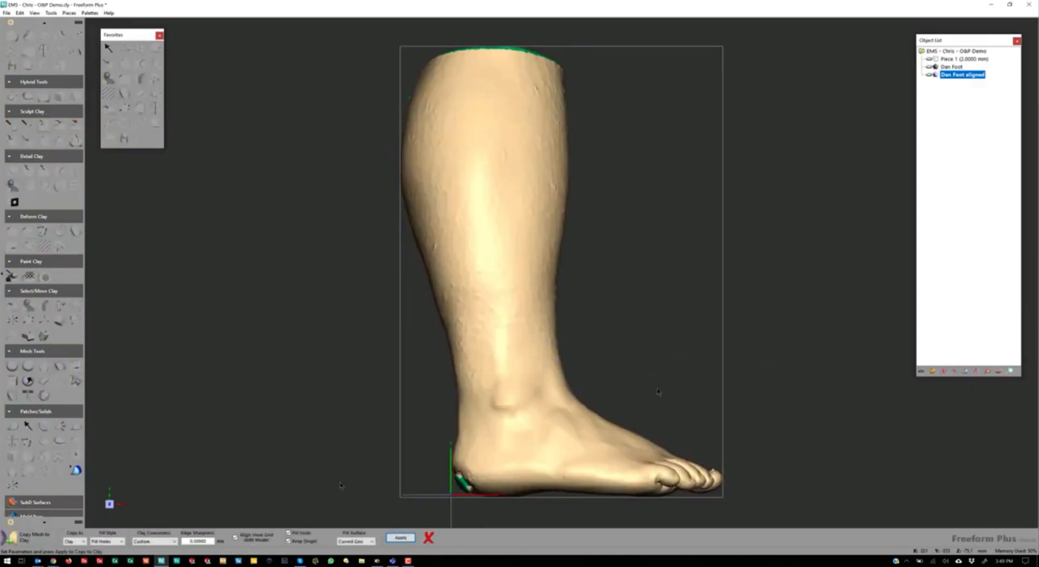
double_click(198, 541)
middle_click_drag(675, 345, 617, 414)
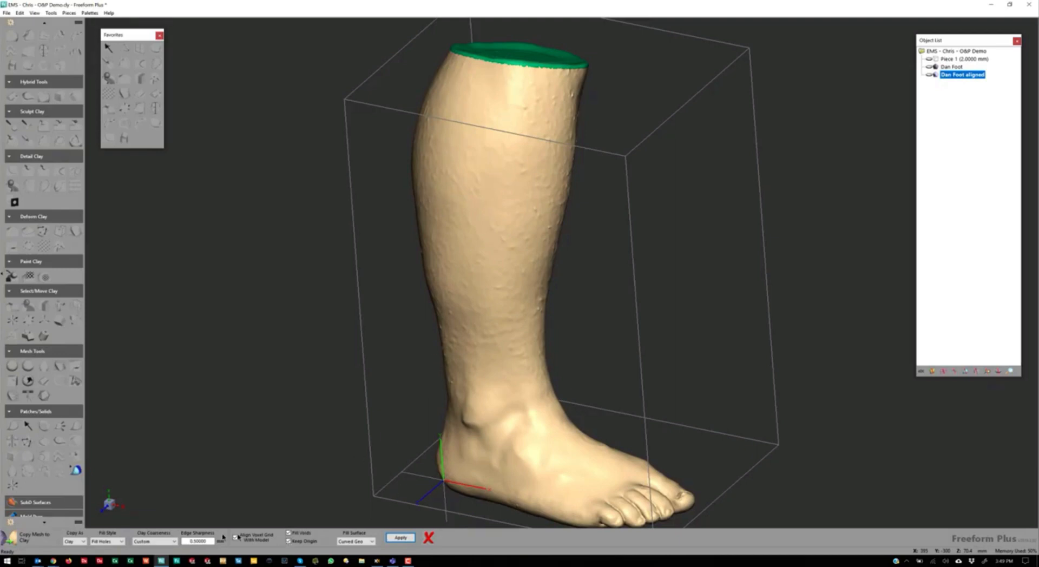
double_click(193, 541)
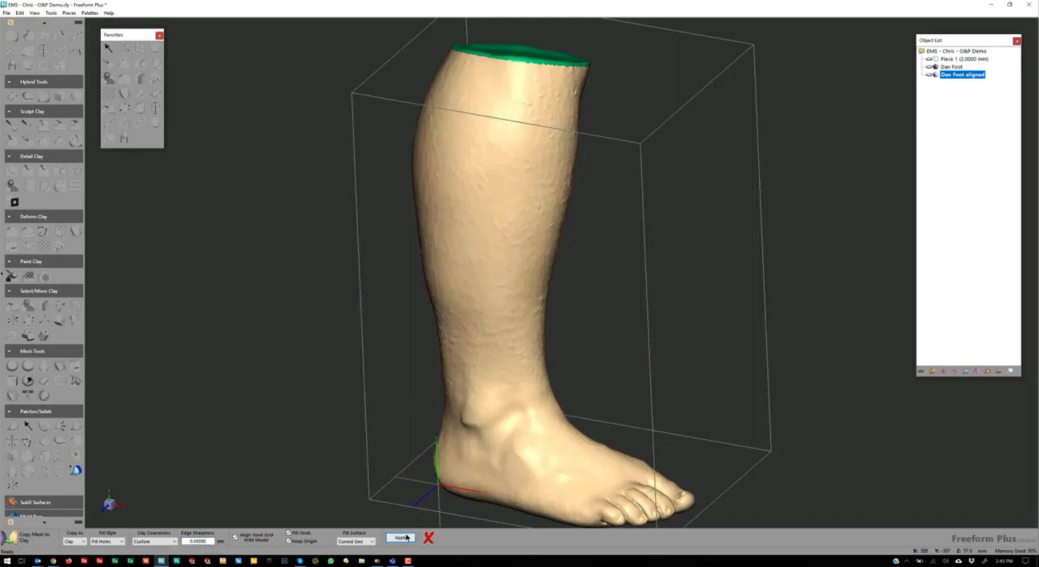
left_click(362, 541)
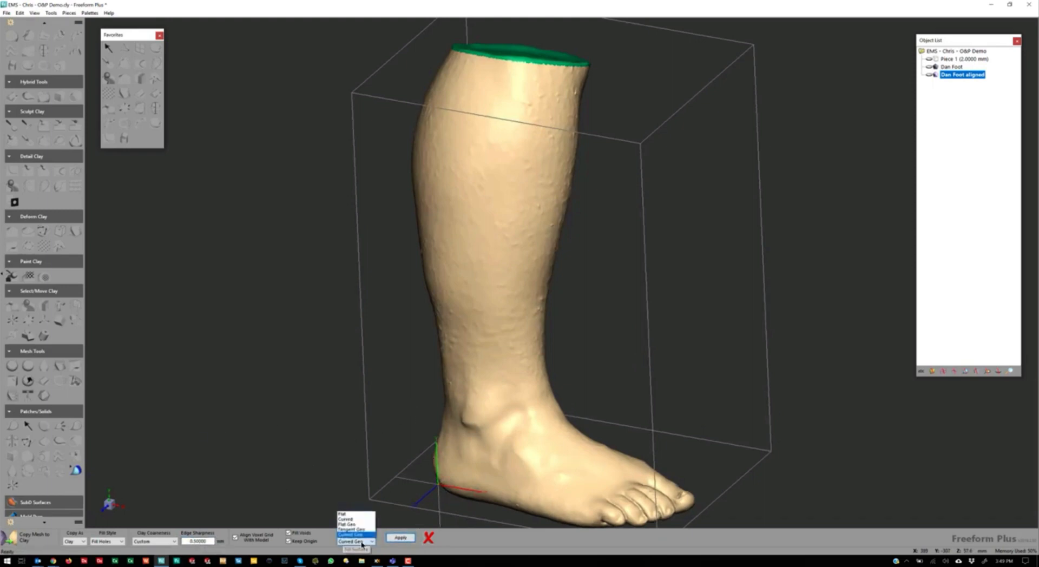
left_click(398, 538)
left_click(399, 538)
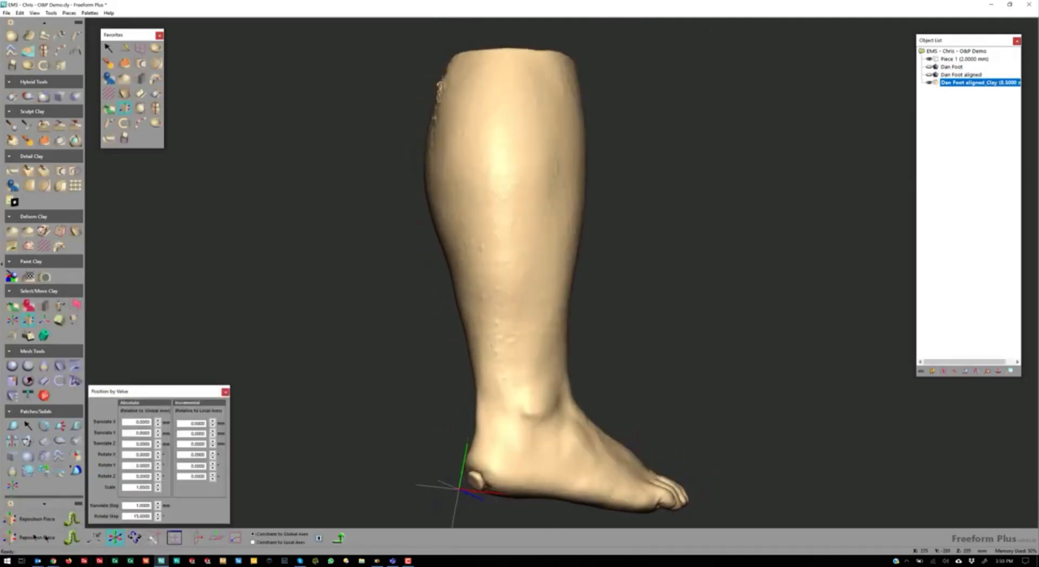
Mask the round rod stub on the clay leg's heel using Smooth Area at 14 mm diameter and defeature it.
middle_click_drag(389, 361, 553, 374)
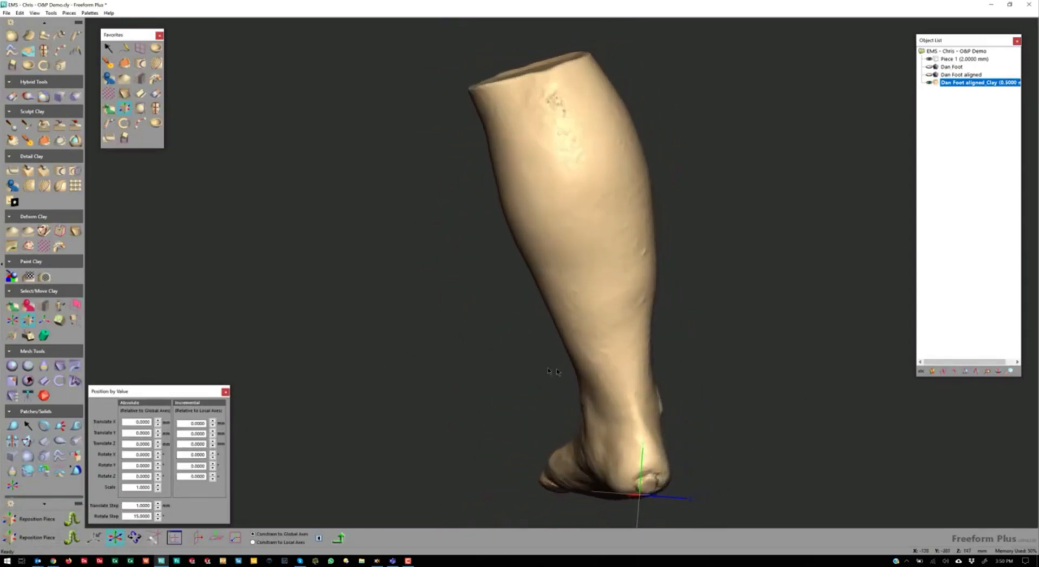
left_click(108, 47)
middle_click_drag(309, 153, 697, 192)
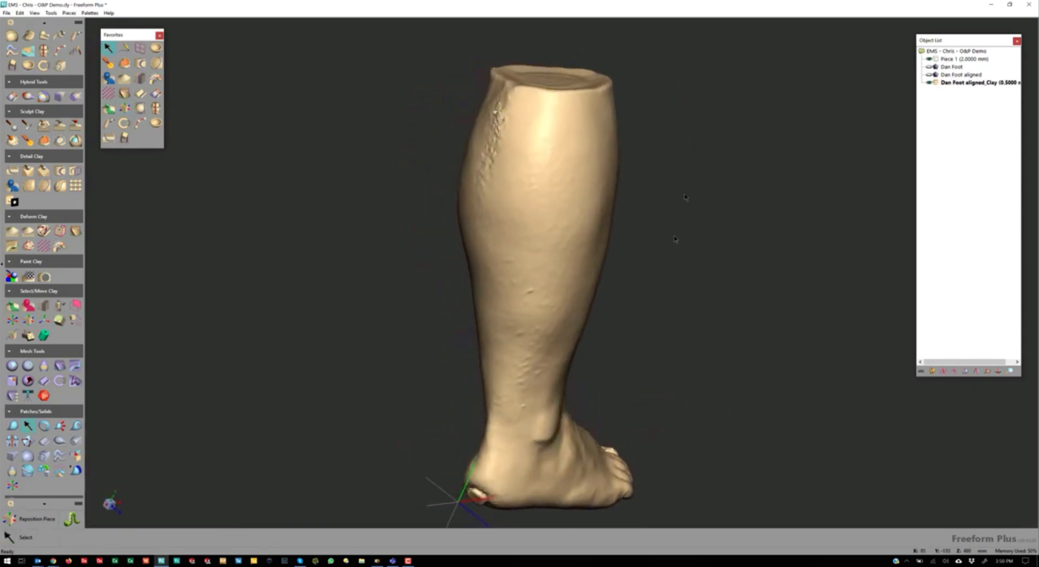
middle_click_drag(675, 239, 514, 322)
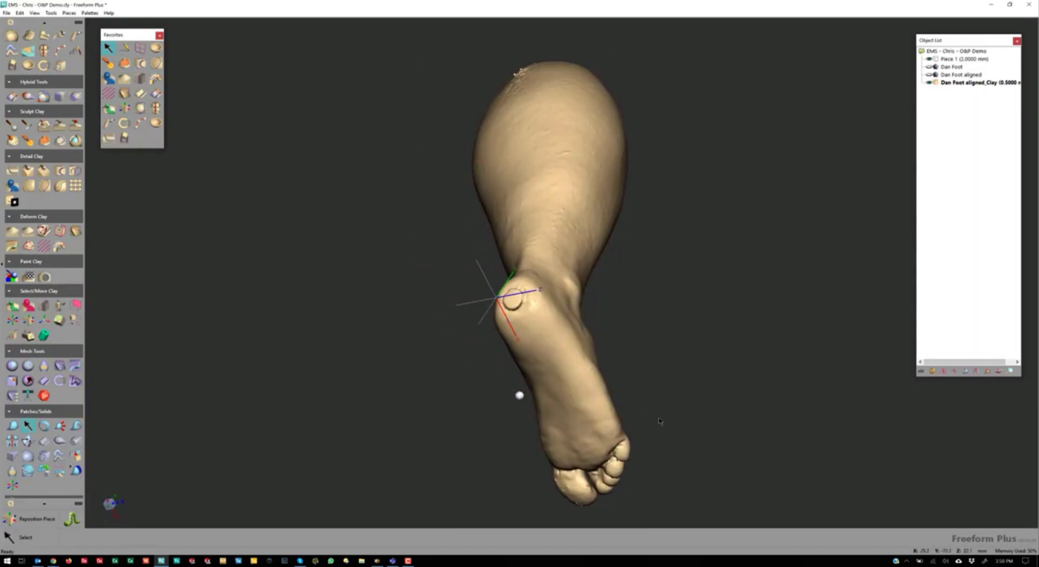
scroll(660, 422, "up", 5)
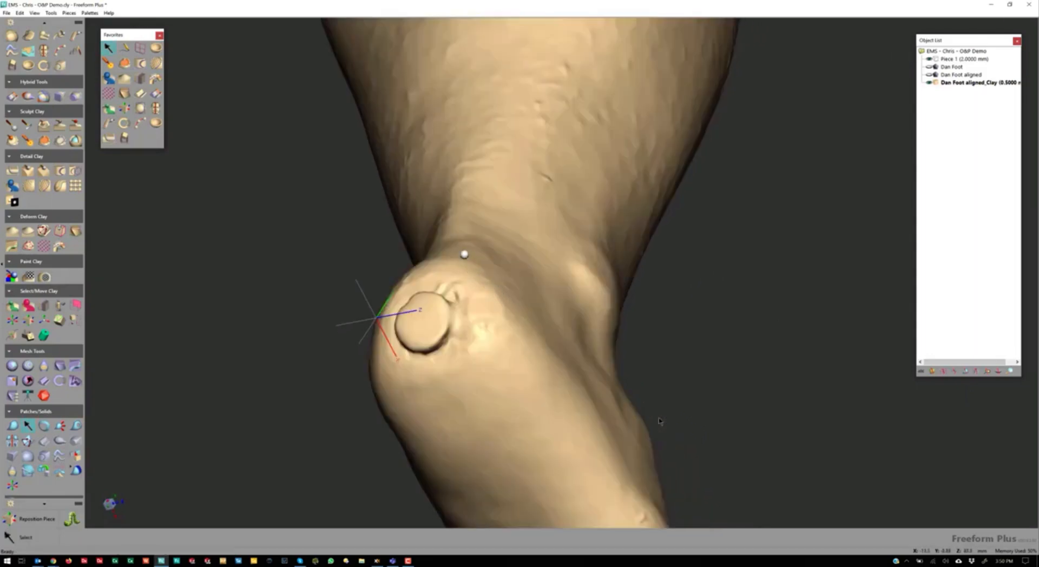
middle_click_drag(464, 255, 601, 314)
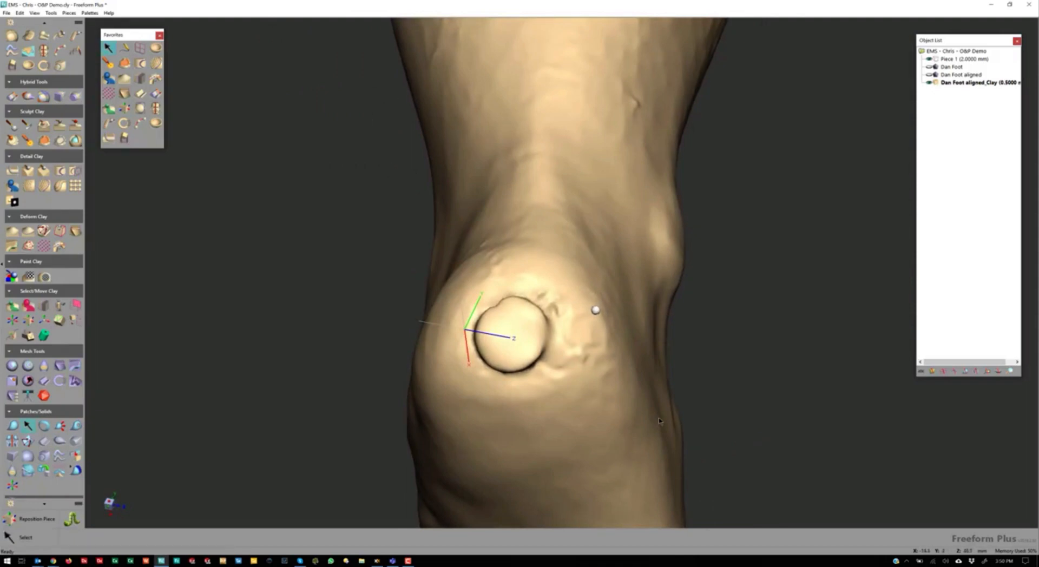
left_click(124, 64)
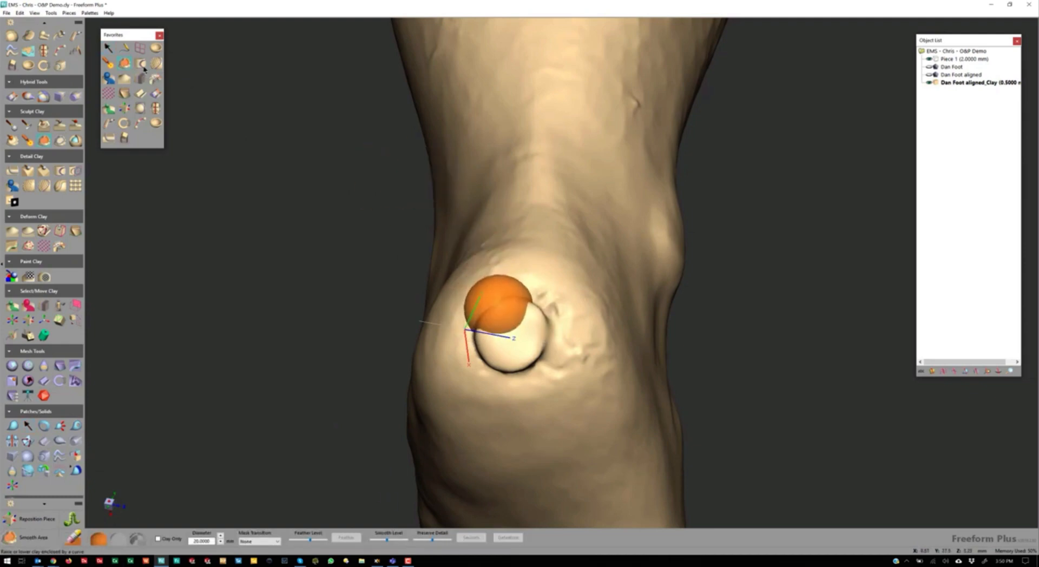
key("minus")
key("minus")
key("minus")
mouse_move(493, 305)
left_mouse_down()
mouse_move(468, 346)
mouse_move(499, 375)
mouse_move(547, 355)
mouse_move(526, 292)
mouse_move(548, 313)
mouse_move(514, 368)
mouse_move(473, 347)
mouse_move(493, 304)
mouse_move(519, 296)
mouse_move(512, 333)
left_mouse_up()
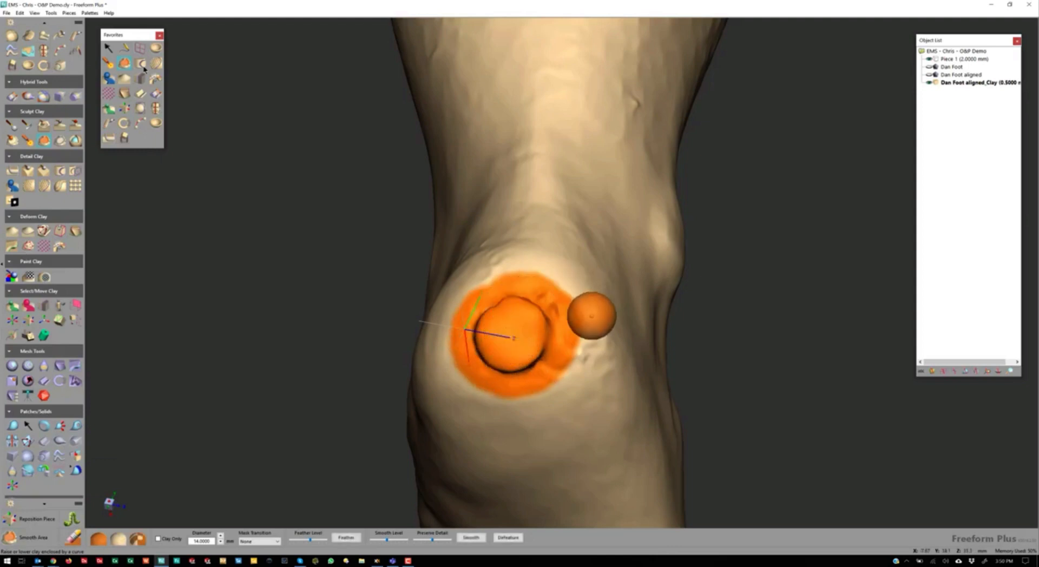
mouse_move(536, 330)
middle_mouse_down()
mouse_move(539, 376)
mouse_move(518, 330)
middle_mouse_up()
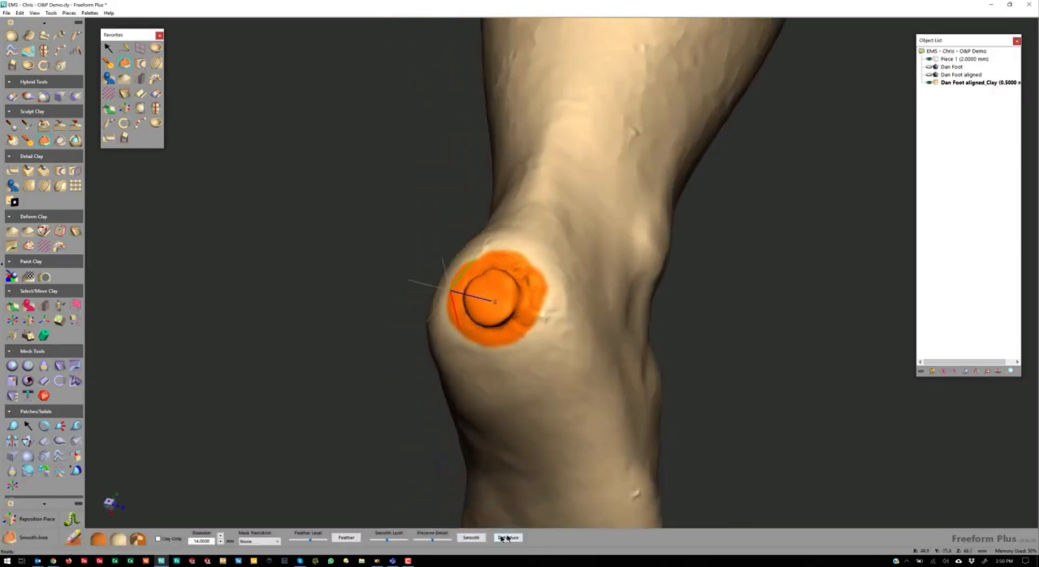
left_click(508, 537)
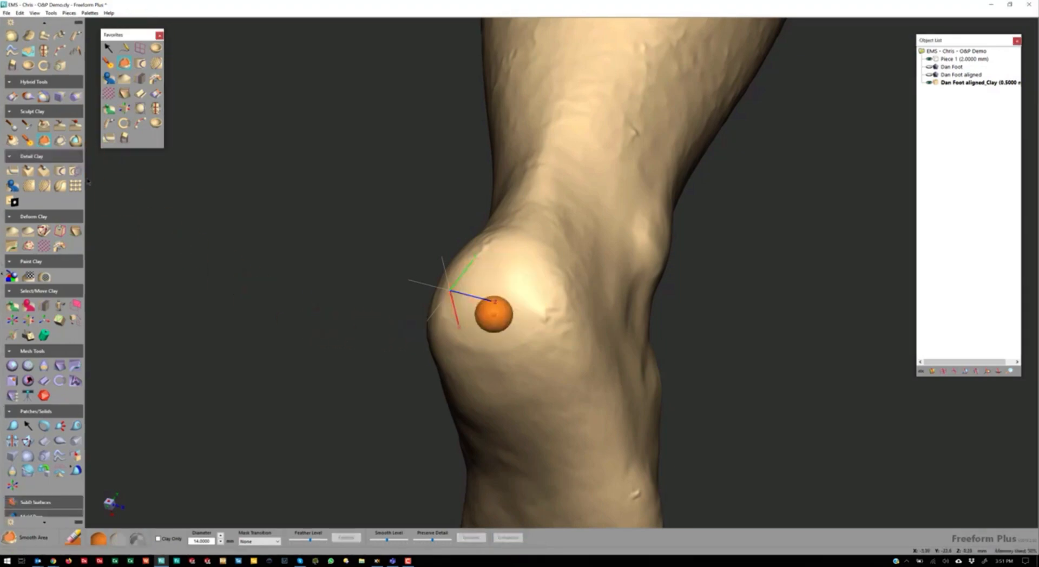
Mask the whole rounded heel area, including the dents around it, with Smooth Area and smooth it.
mouse_move(549, 316)
left_mouse_down()
mouse_move(540, 262)
mouse_move(472, 255)
mouse_move(452, 273)
mouse_move(468, 343)
mouse_move(547, 320)
mouse_move(519, 247)
mouse_move(450, 285)
mouse_move(493, 252)
mouse_move(470, 279)
mouse_move(498, 308)
mouse_move(527, 293)
mouse_move(456, 328)
mouse_move(524, 303)
mouse_move(481, 369)
mouse_move(471, 357)
left_mouse_up()
mouse_move(471, 357)
middle_mouse_down()
mouse_move(498, 373)
mouse_move(508, 357)
middle_mouse_up()
left_click(471, 537)
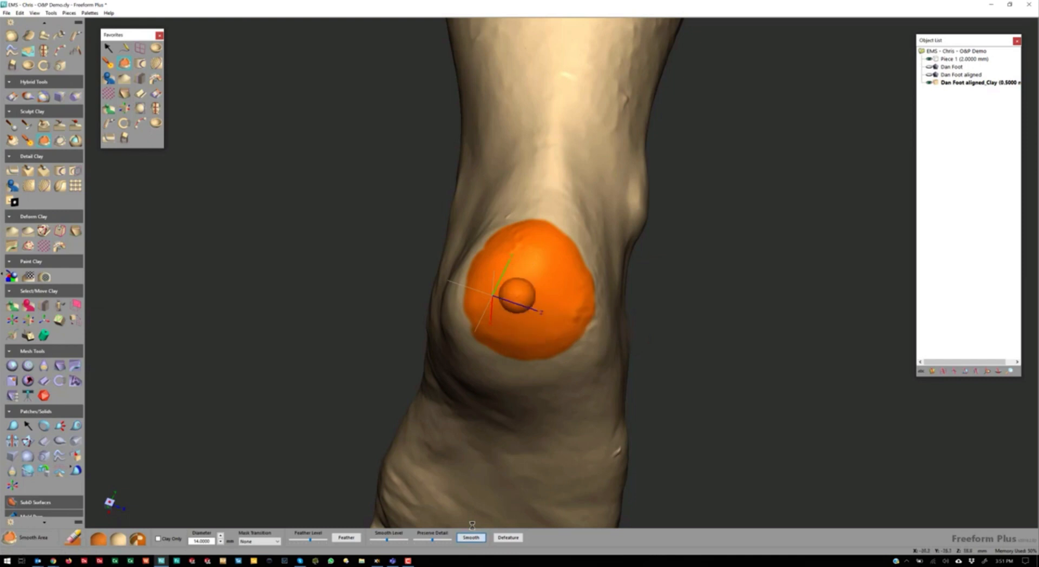
Smooth the remaining marks around the heel with an enlarged Hot Wax tool in its first mode.
left_click(107, 64)
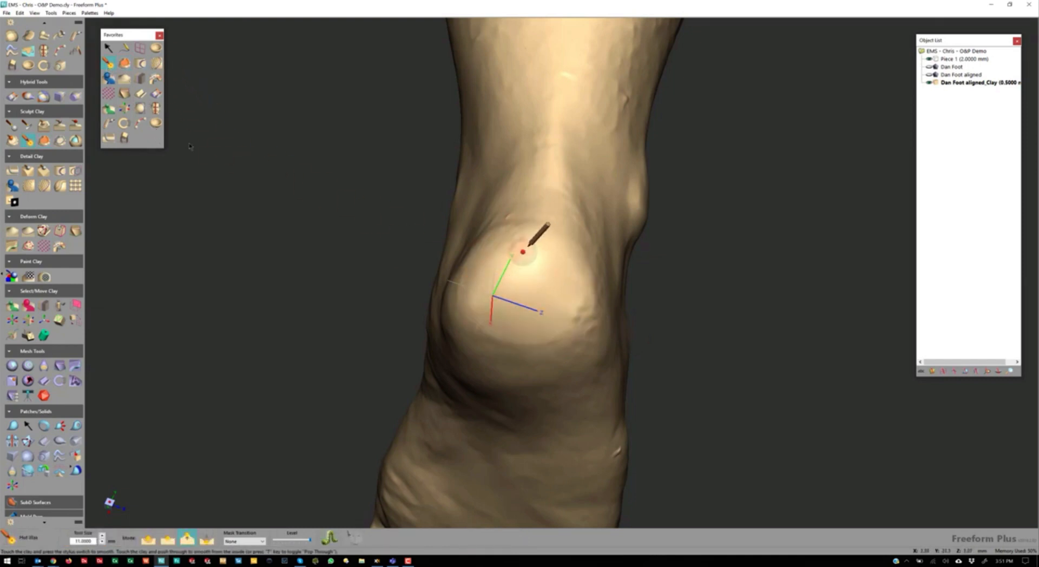
key("plus")
key("plus")
key("plus")
key("plus")
key("plus")
key("plus")
key("plus")
key("plus")
key("plus")
key("plus")
key("plus")
key("plus")
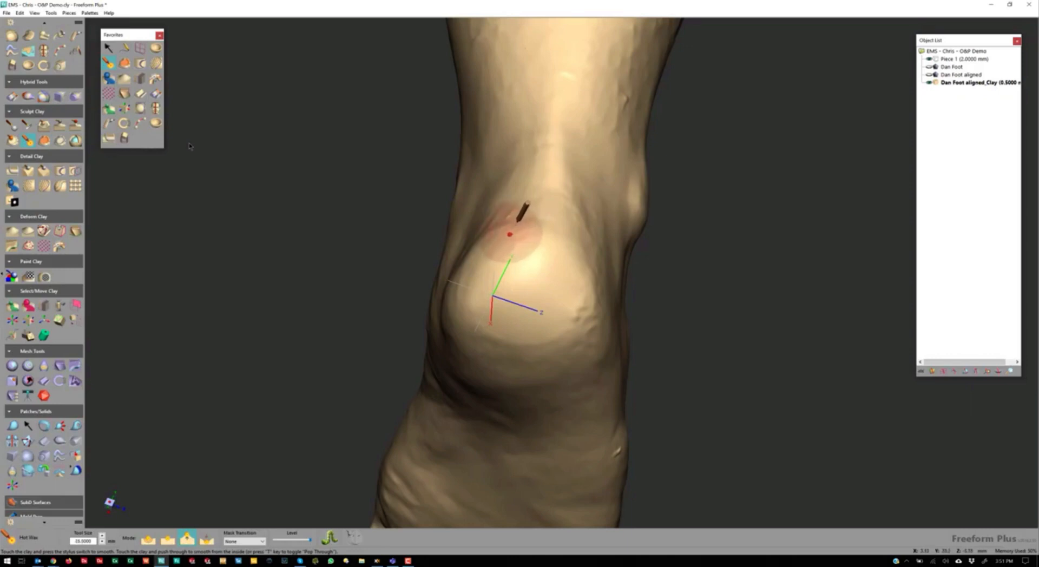
left_click(149, 540)
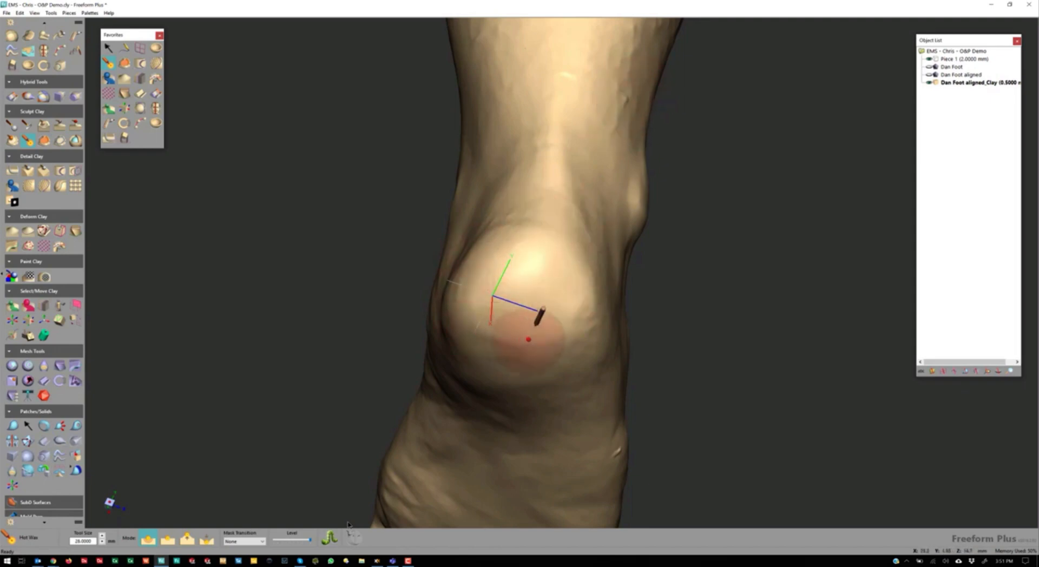
Smooth the top of the rough, pitted patch on the back of the upper calf with Hot Wax.
key("space")
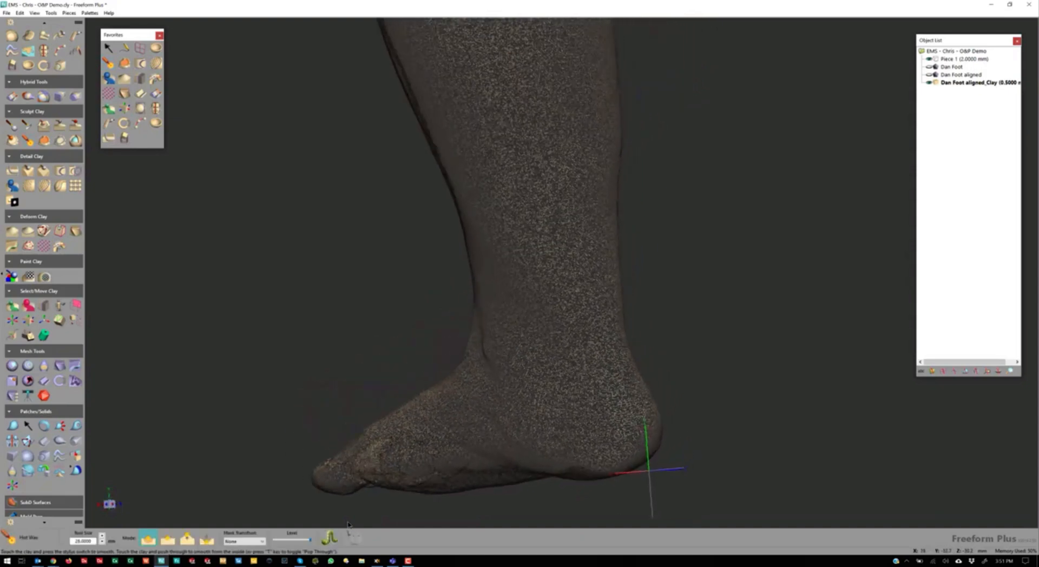
key("space")
key("space")
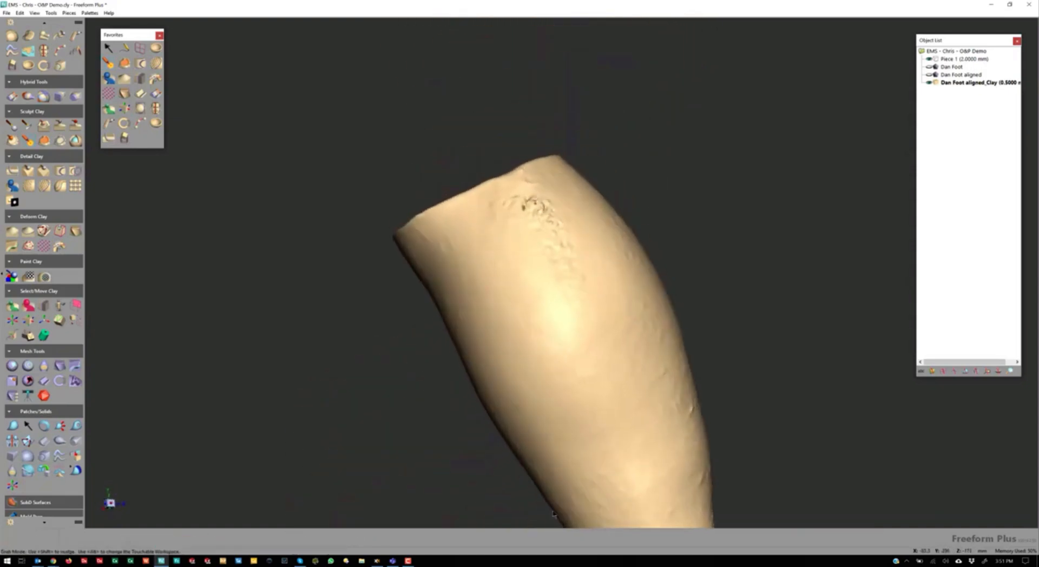
key("space")
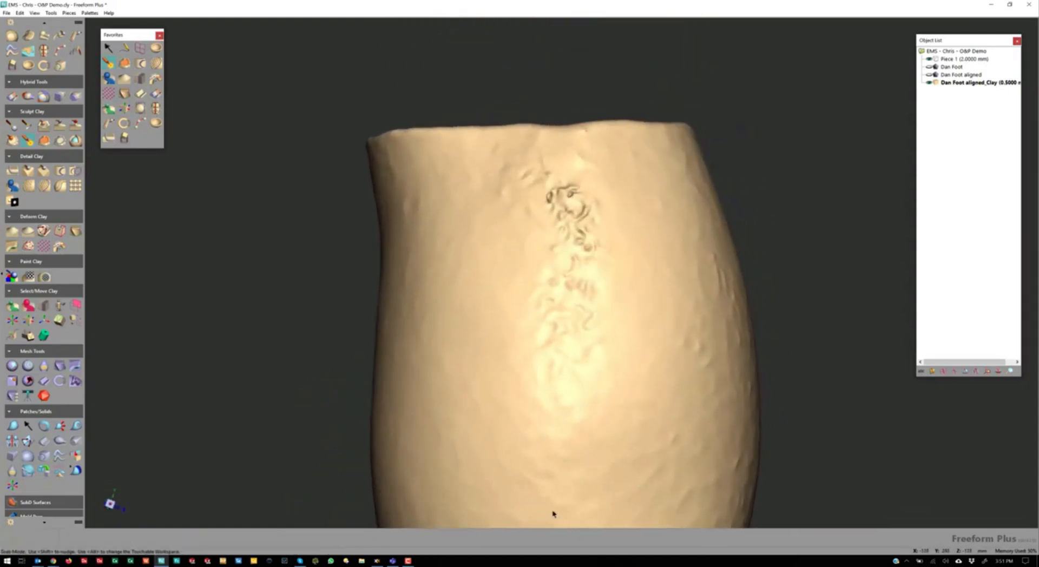
key("space")
mouse_move(535, 162)
left_mouse_down()
mouse_move(556, 154)
mouse_move(541, 171)
mouse_move(558, 150)
mouse_move(559, 171)
left_mouse_up()
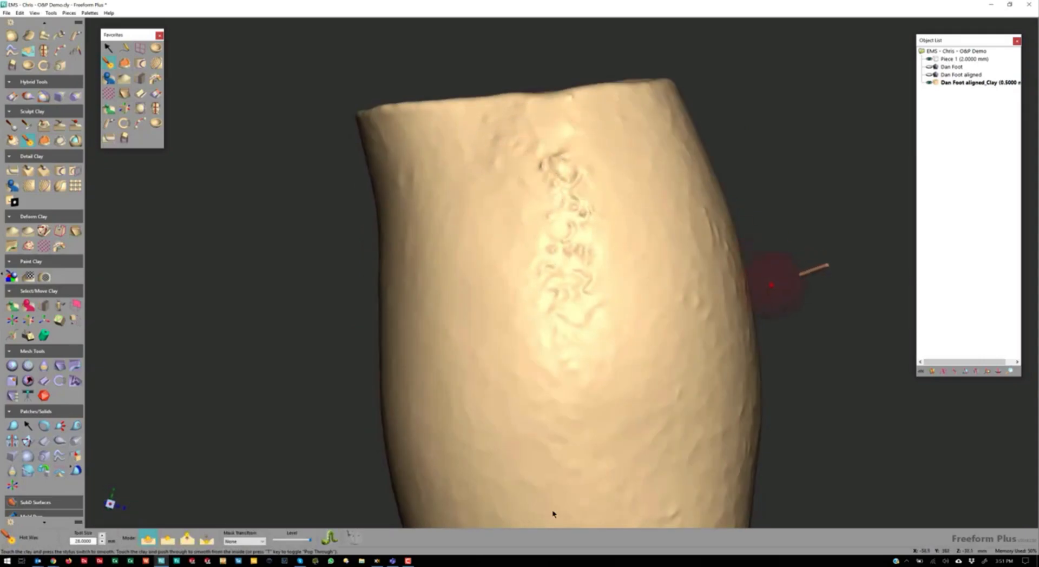
Mask the whole pitted patch on the back of the upper calf with Smooth Area at 42 mm diameter and defeature it.
left_click(124, 63)
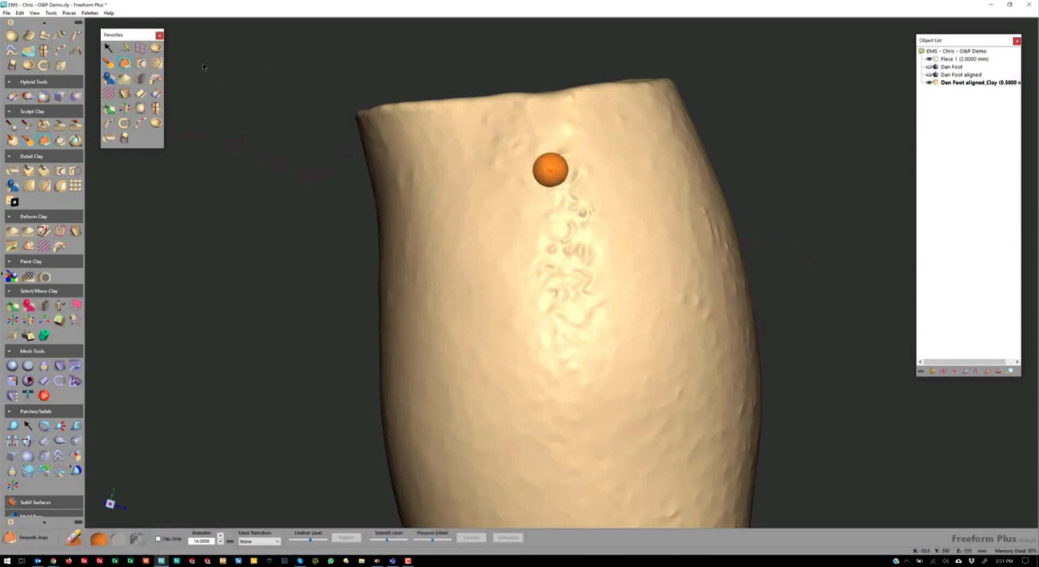
key("plus")
key("plus")
key("plus")
key("plus")
key("plus")
key("plus")
key("plus")
key("plus")
key("plus")
key("plus")
key("plus")
key("plus")
key("plus")
key("plus")
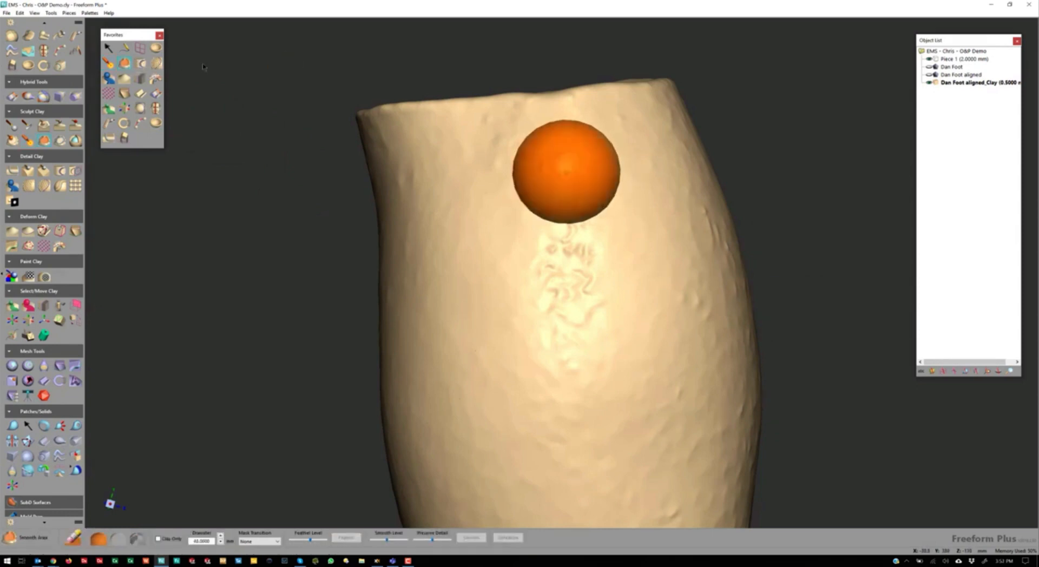
left_click_drag(568, 162, 577, 310)
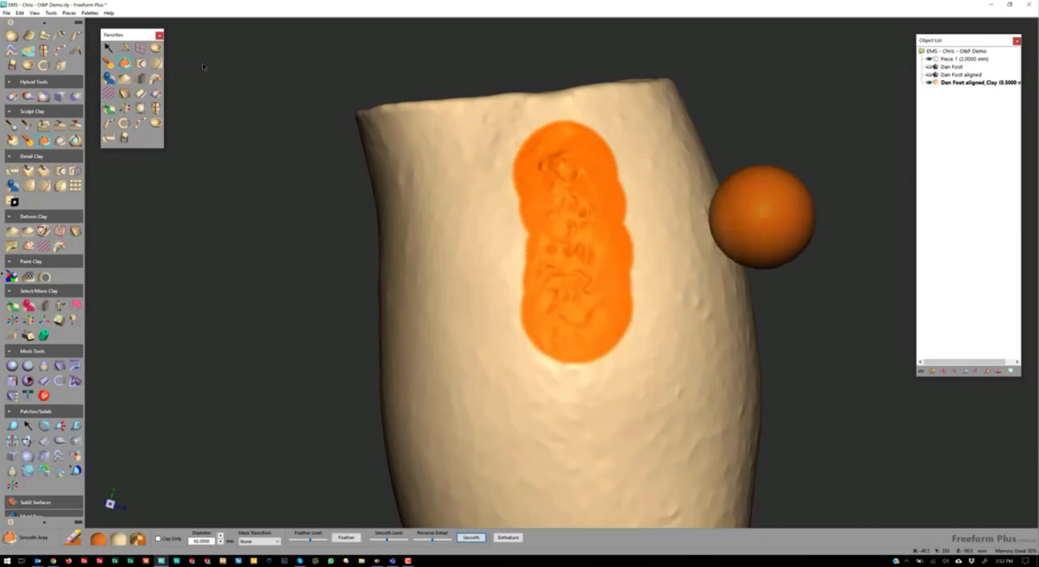
left_click(507, 537)
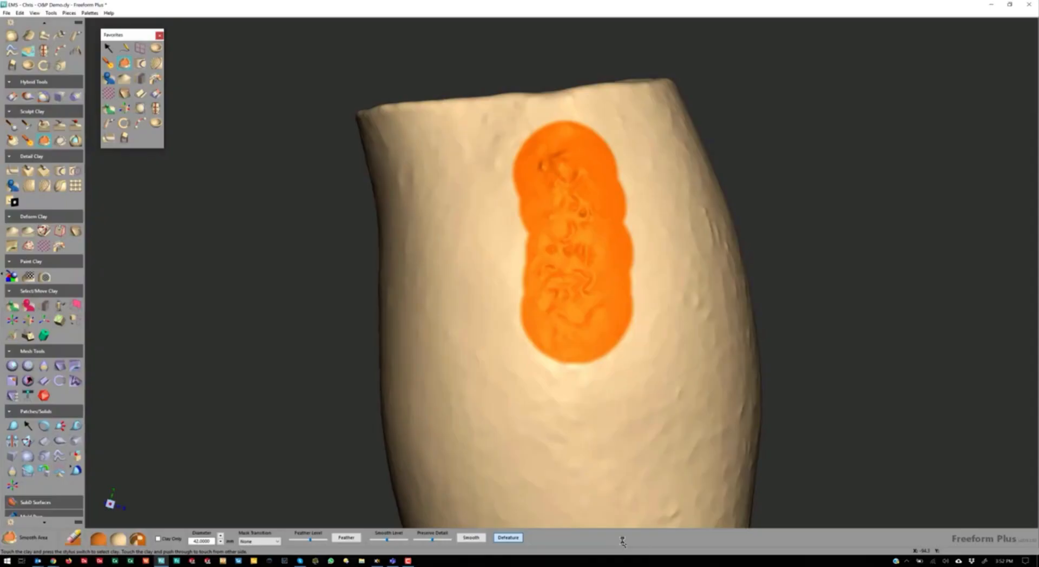
Fill the gap beside the big toe and the crease beneath it using Hot Wax in its third mode.
mouse_move(567, 357)
middle_mouse_down()
mouse_move(683, 428)
mouse_move(801, 312)
mouse_move(774, 272)
mouse_move(671, 179)
middle_mouse_up()
mouse_move(373, 303)
middle_mouse_down()
mouse_move(336, 290)
mouse_move(464, 297)
mouse_move(480, 429)
mouse_move(498, 433)
middle_mouse_up()
mouse_move(598, 406)
middle_mouse_down()
mouse_move(566, 355)
mouse_move(557, 357)
middle_mouse_up()
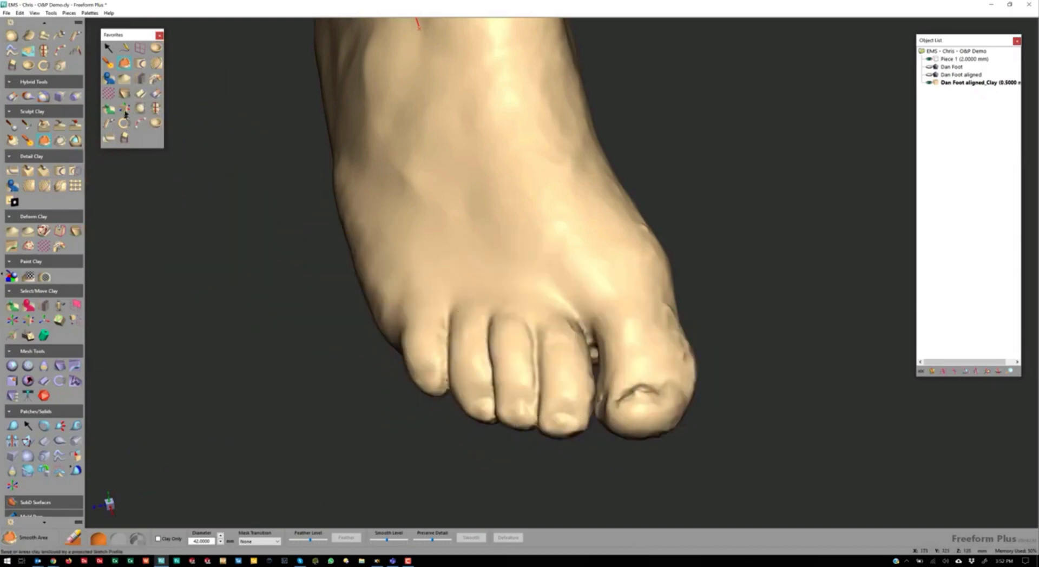
left_click(108, 63)
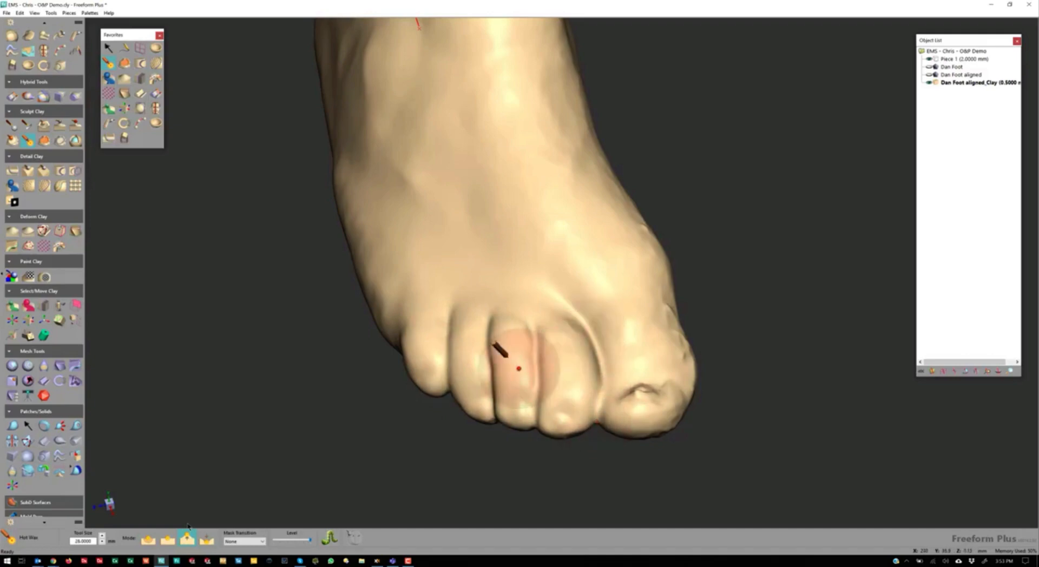
key("space")
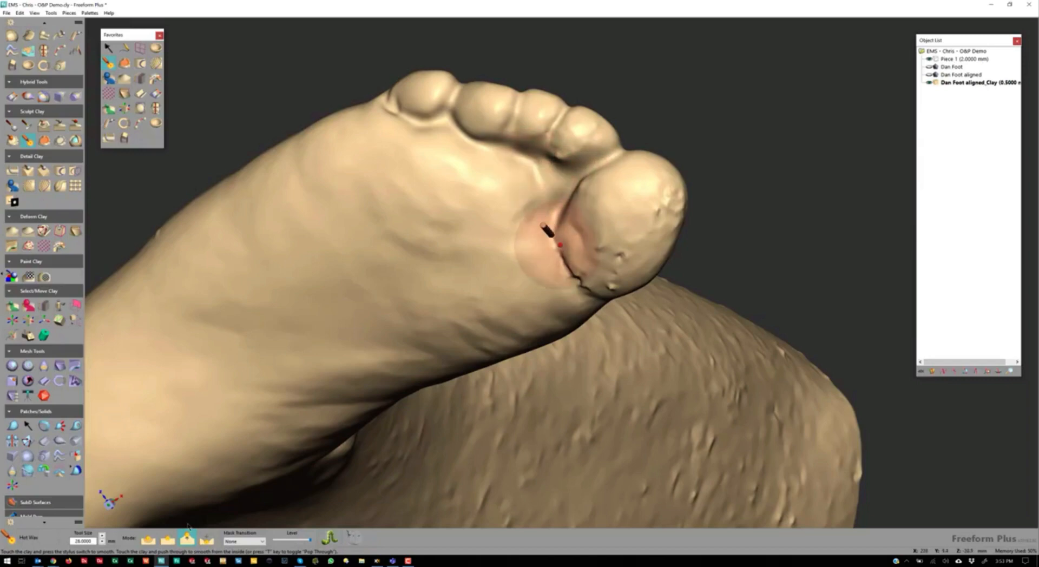
mouse_move(560, 245)
left_mouse_down()
mouse_move(577, 286)
mouse_move(564, 268)
left_mouse_up()
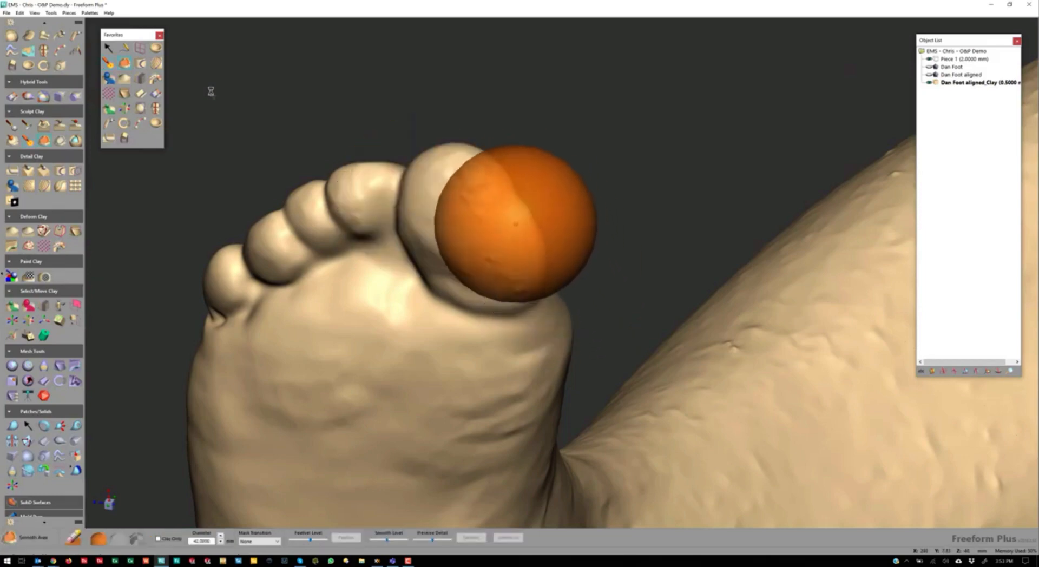
Mask the pits near the base of the big toe's underside with Smooth Area at 6 mm diameter.
key("minus")
key("minus")
key("minus")
key("minus")
key("minus")
key("minus")
key("minus")
key("minus")
key("minus")
key("minus")
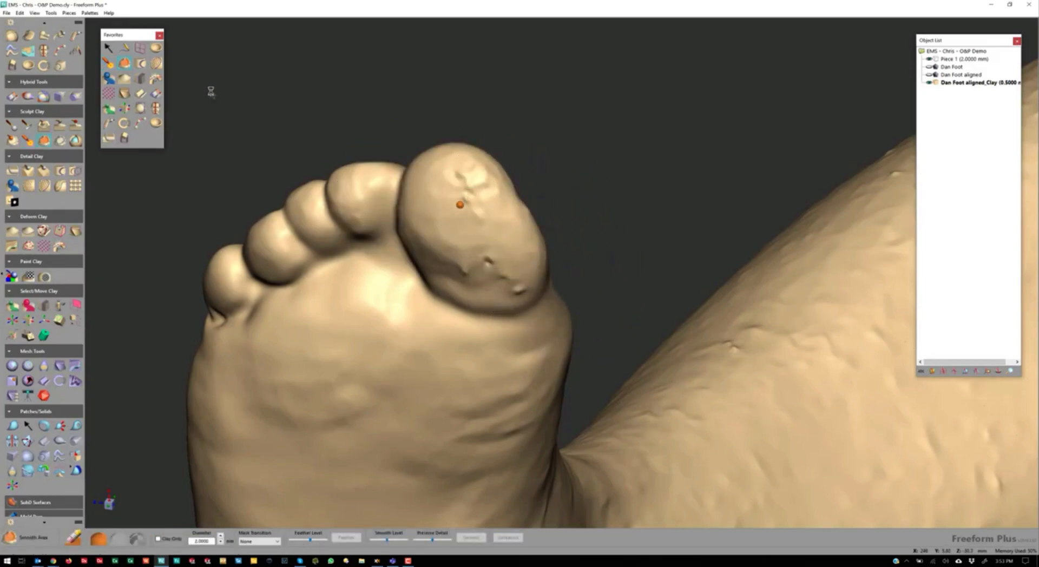
key("plus")
left_click(477, 206)
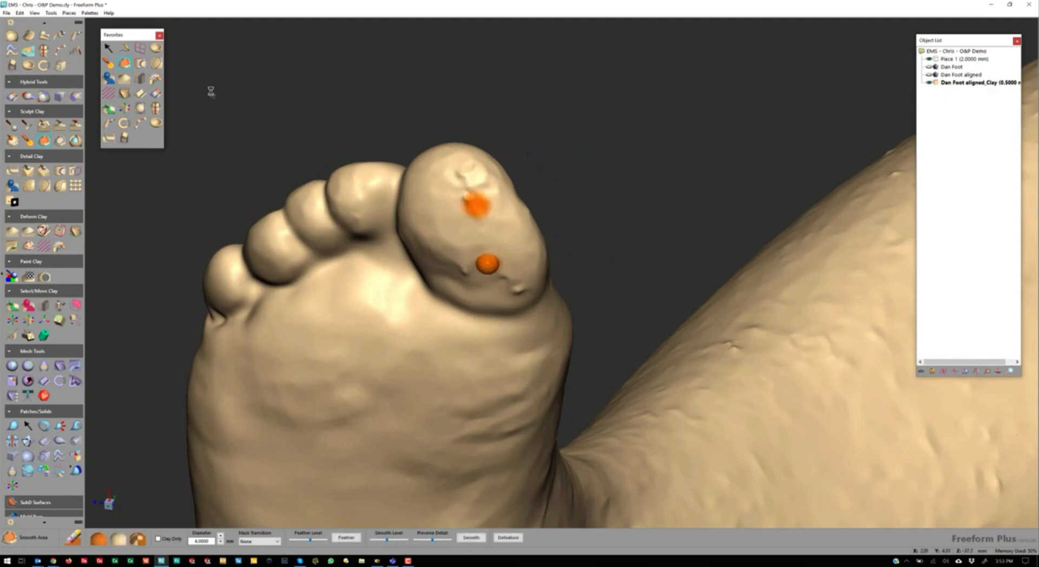
left_click(487, 264)
left_click(461, 273)
left_click(501, 282)
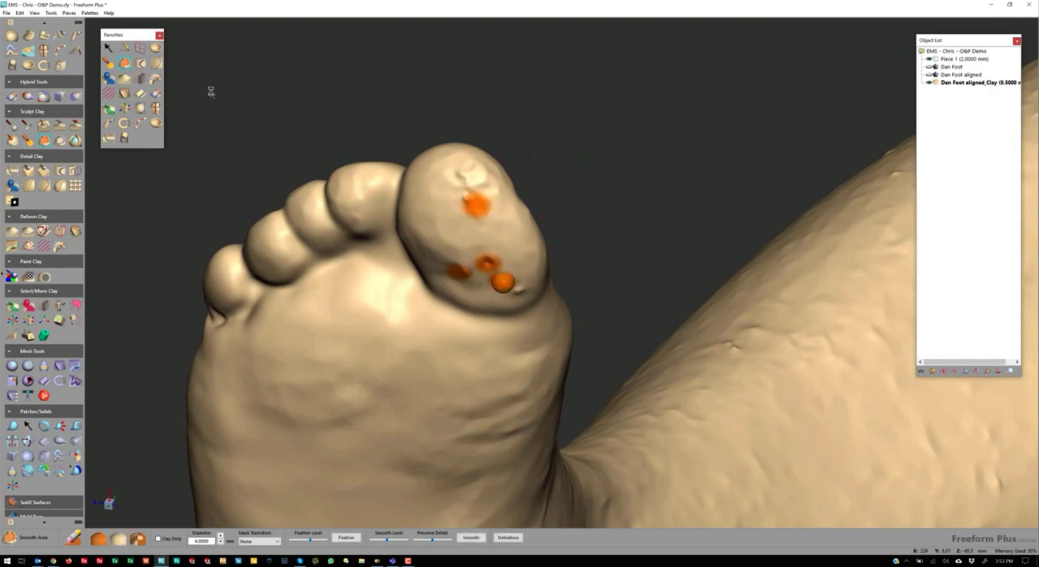
left_click(527, 290)
left_click(513, 290)
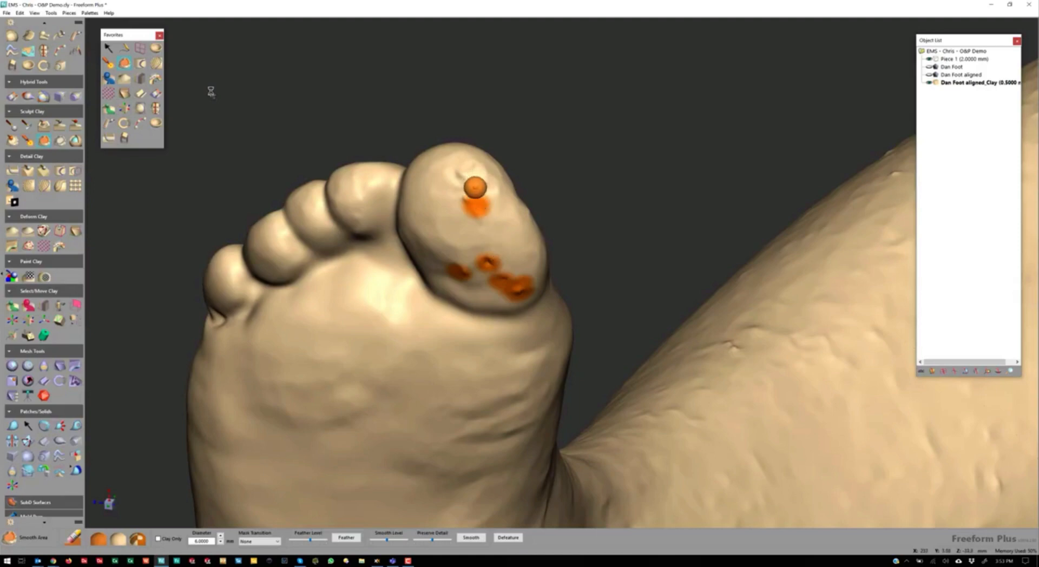
Add the dents near the tip of the big toe's pad to the mask and defeature all masked spots.
left_click(467, 171)
left_click(461, 191)
left_click(486, 187)
left_click(479, 167)
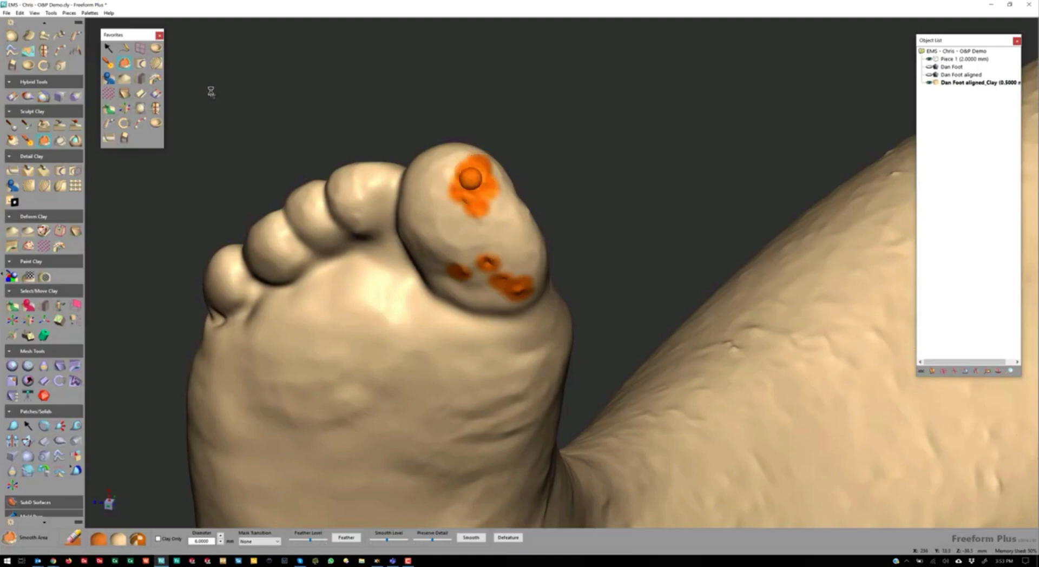
left_click(472, 177)
left_click(455, 191)
left_click(506, 538)
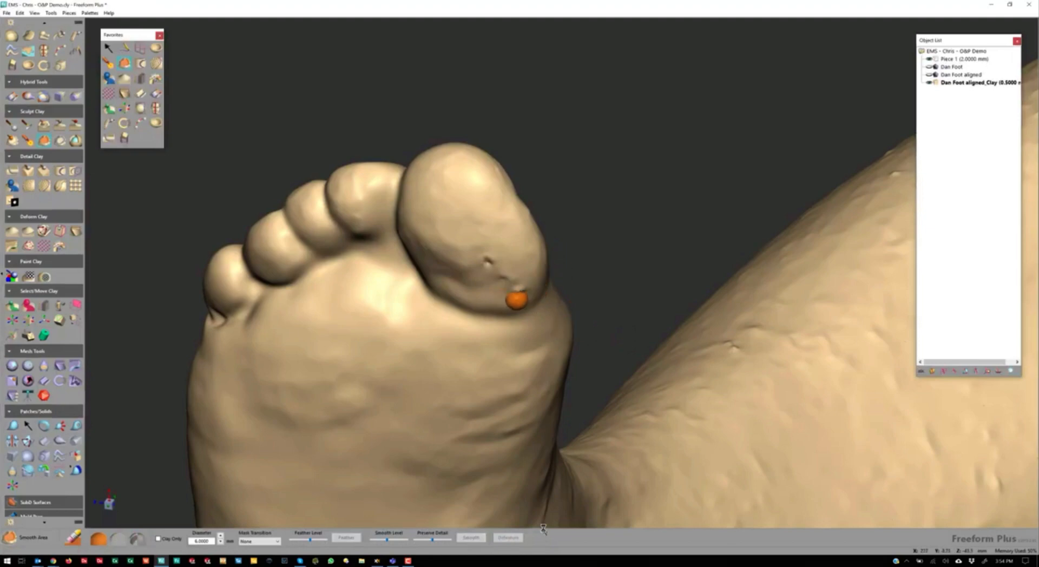
Mask the remaining pits under the big toe with Smooth Area at 10 mm diameter and defeature them.
key("plus")
key("plus")
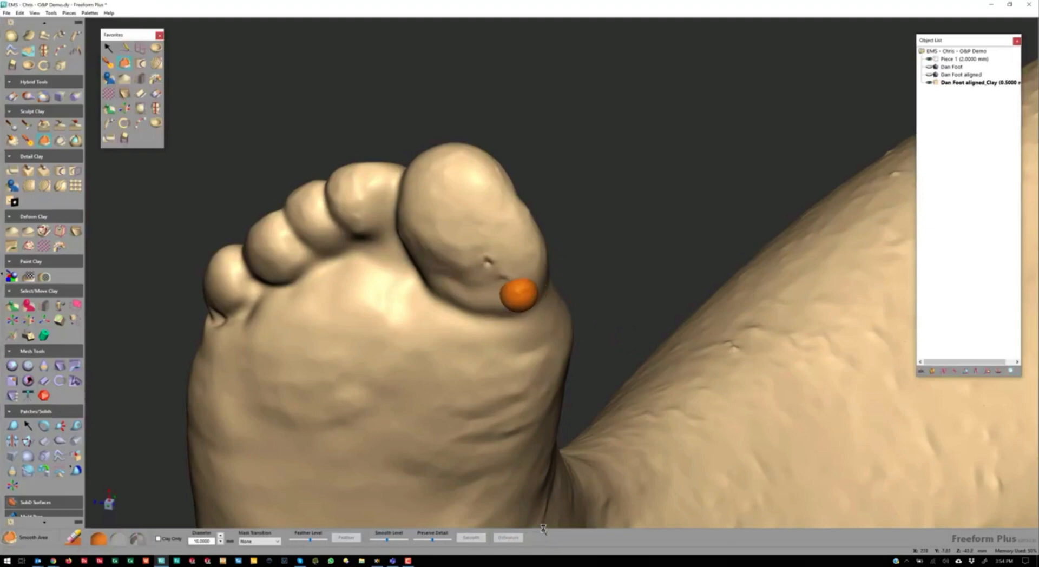
left_click_drag(520, 289, 488, 265)
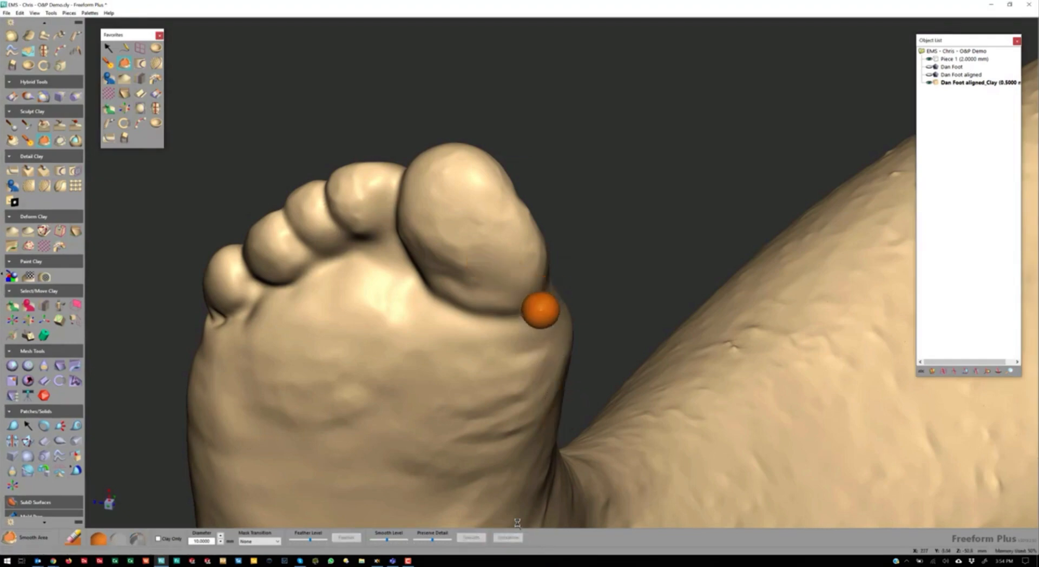
Inspect the cleaned leg and foot from the front and both sides to judge the ankle alignment.
middle_click_drag(541, 311, 569, 325)
middle_click_drag(568, 412, 520, 423)
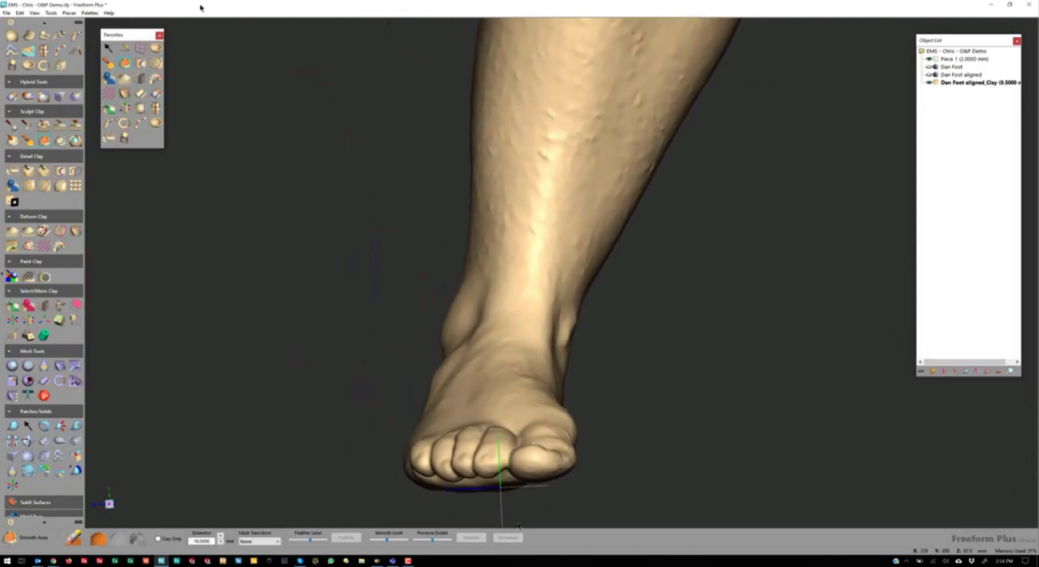
left_click(111, 47)
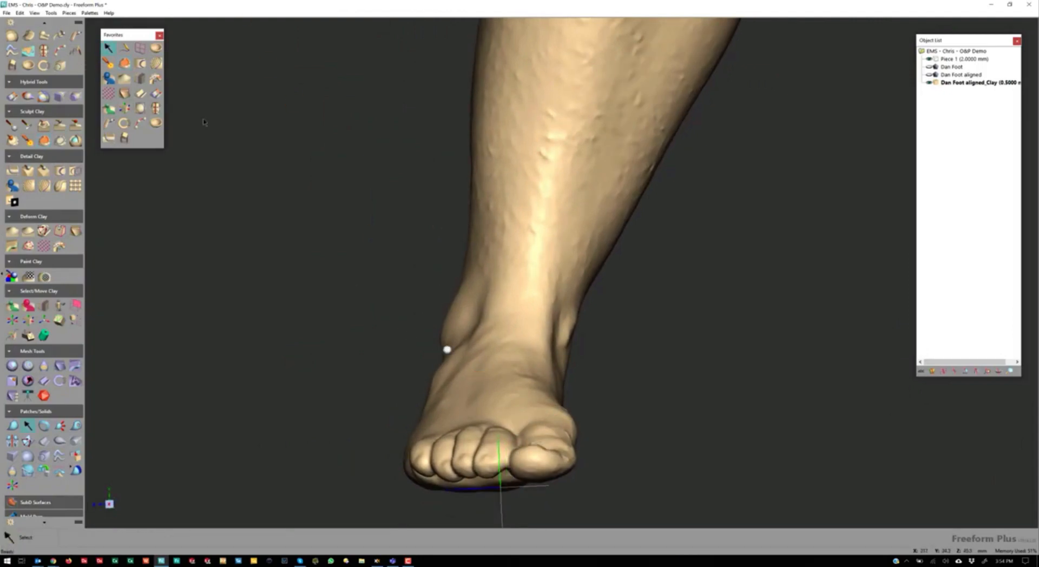
key("Home")
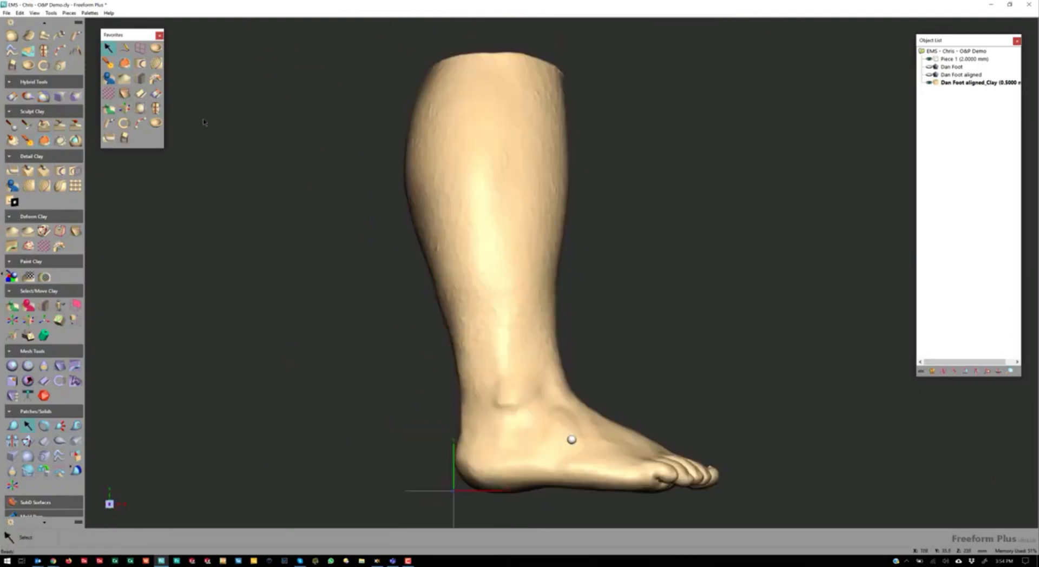
key("Left")
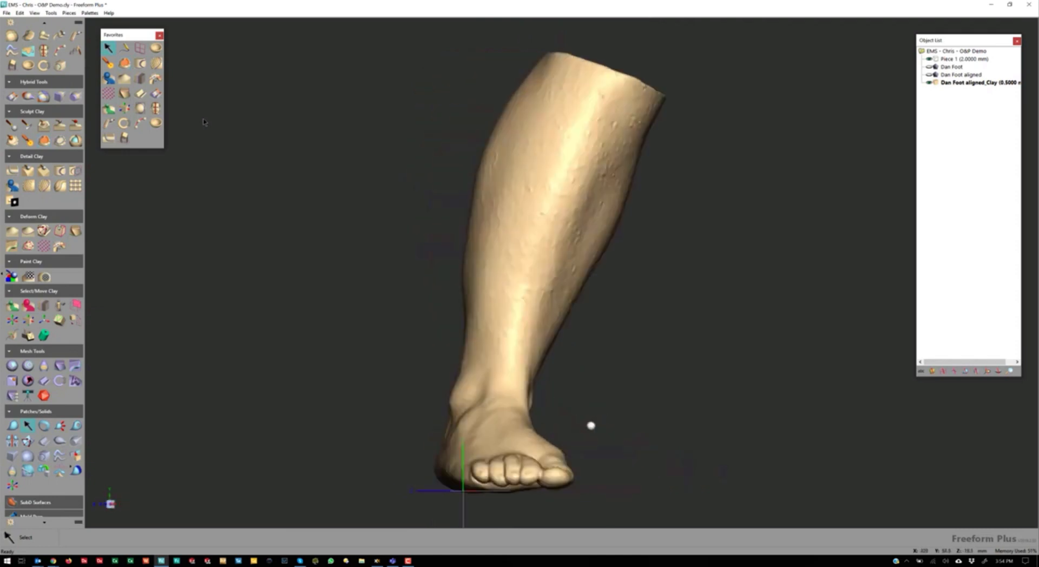
key("Left")
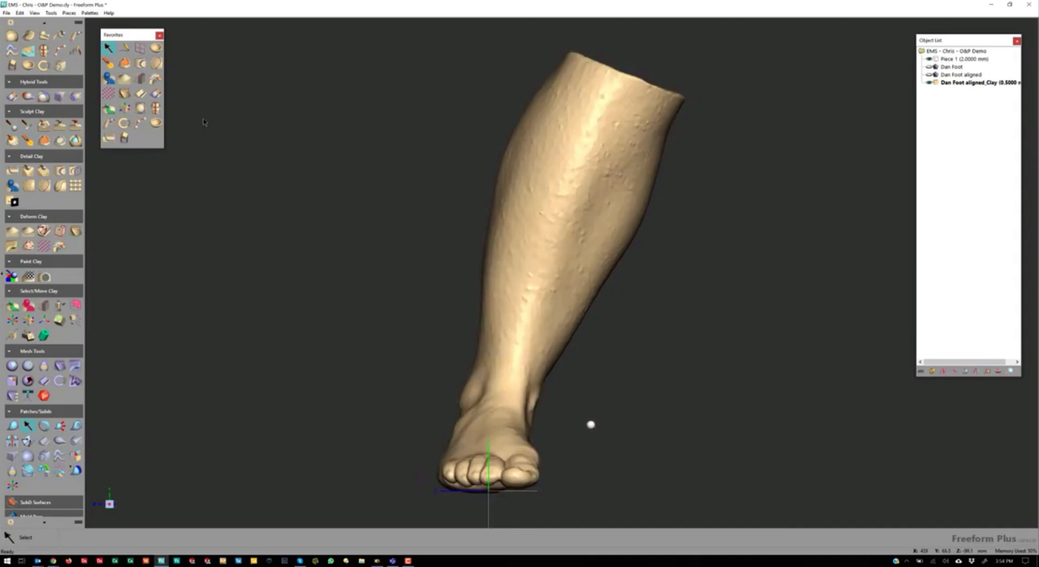
key("Left")
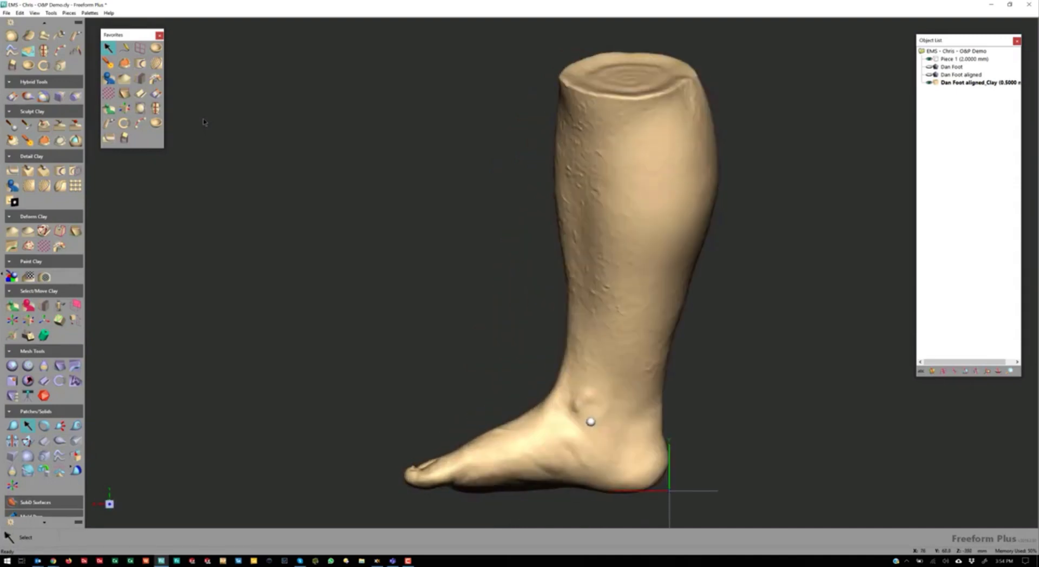
key("Left")
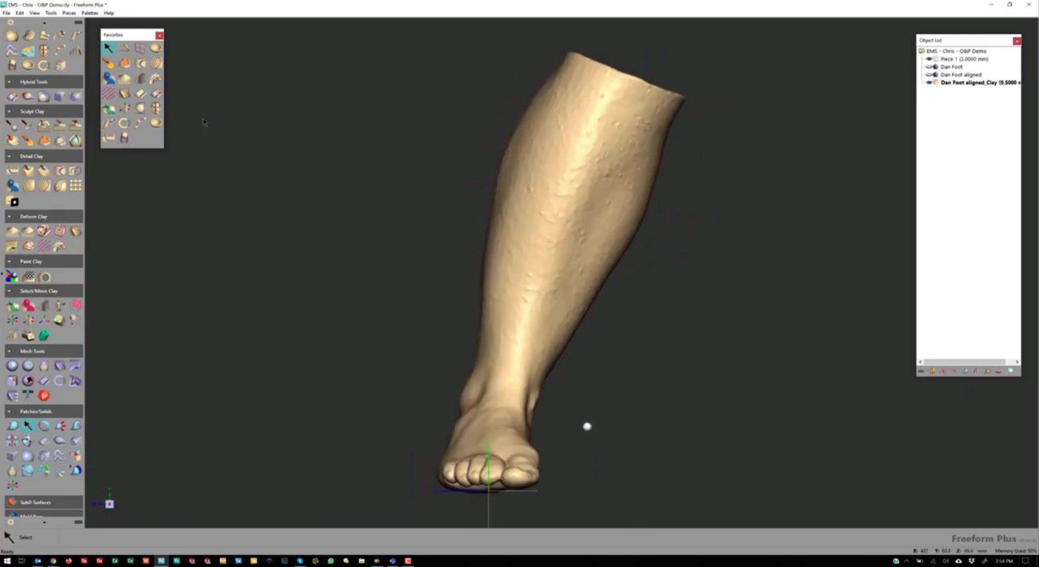
key("Right")
key("Right")
key("Right")
key("Left")
key("Left")
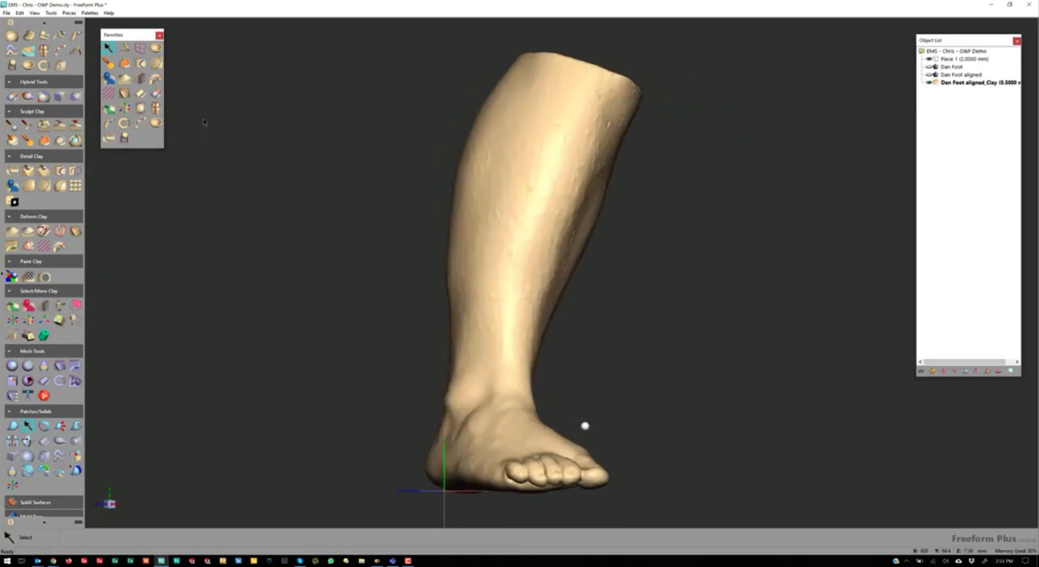
key("Left")
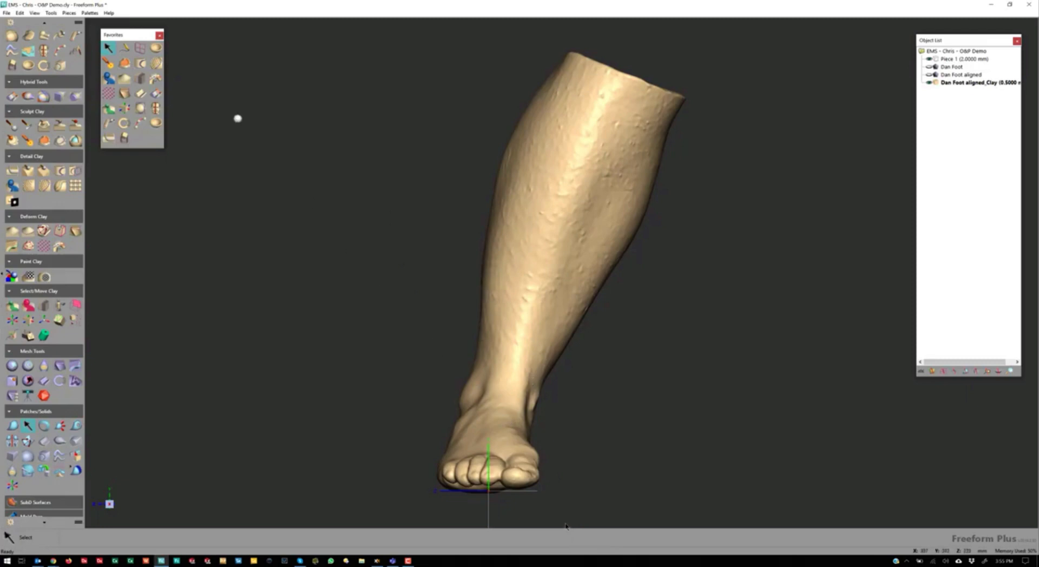
Start Bend and Twist on the clay leg and place its center plane across the ankle.
left_click(155, 78)
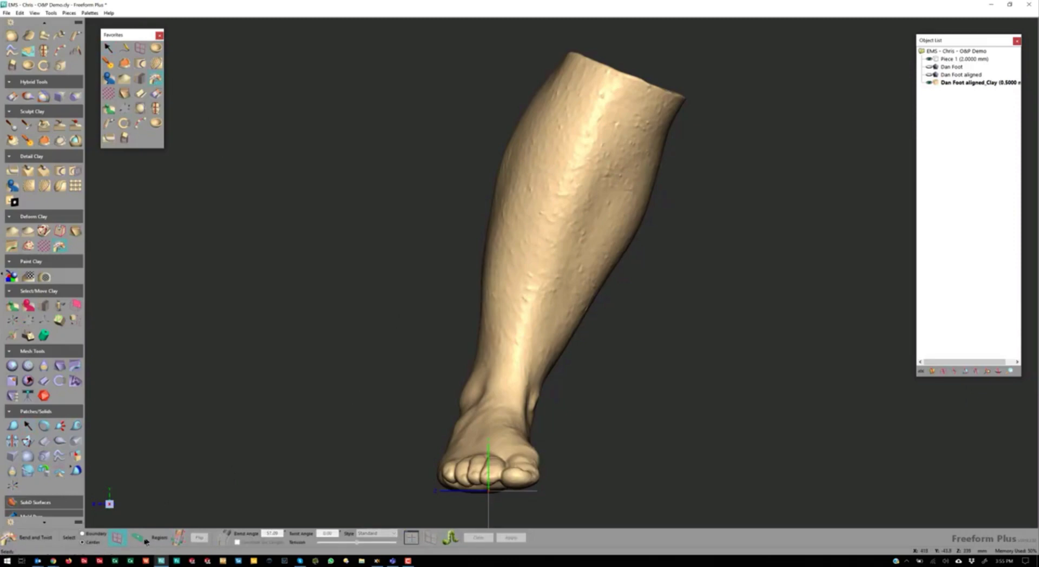
left_click(138, 538)
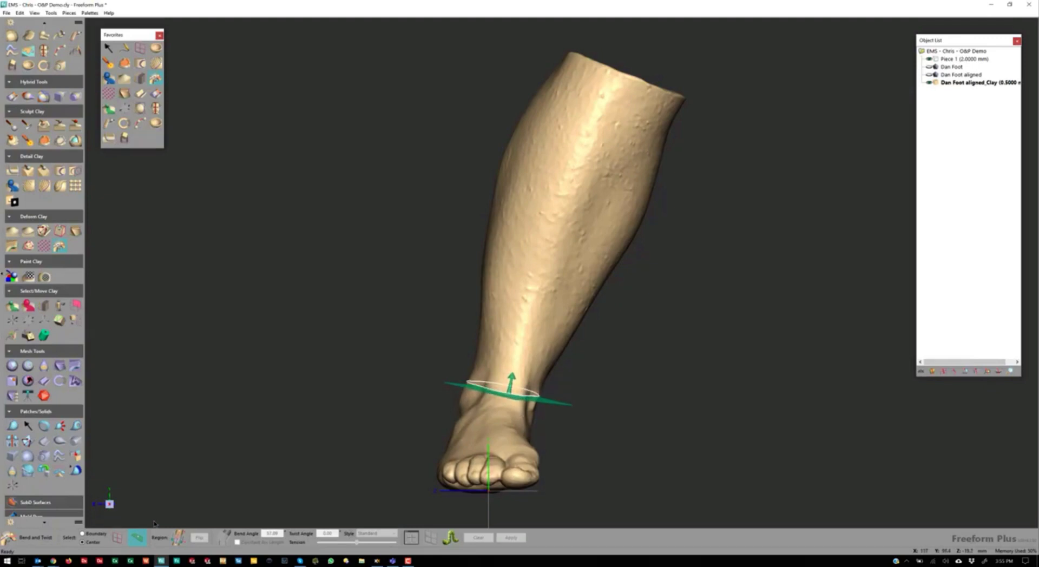
left_click(507, 396)
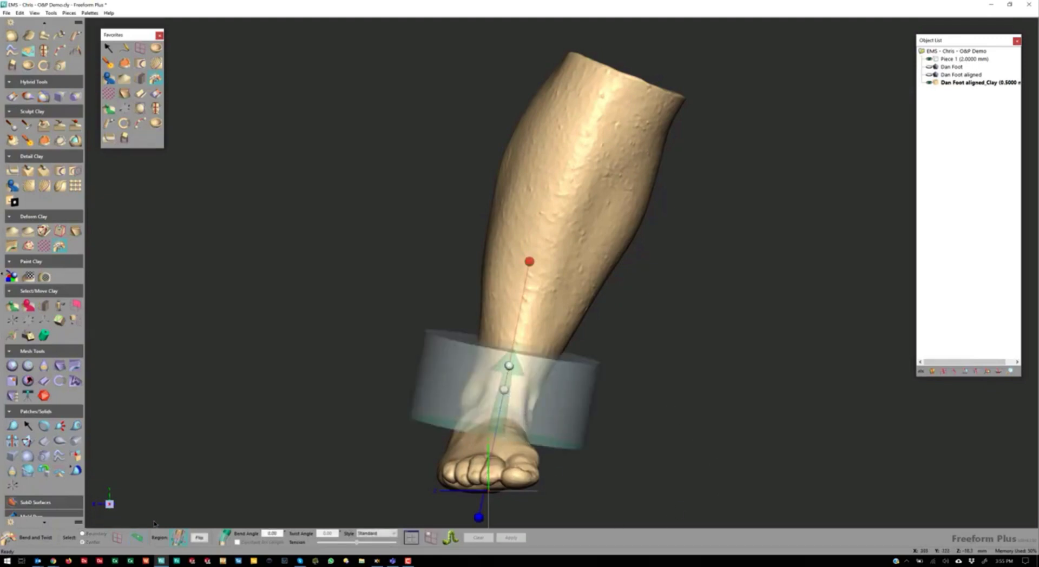
Widen the bend region slightly in the side view and lower its center to the ankle joint.
middle_click_drag(508, 366, 504, 341)
key("End")
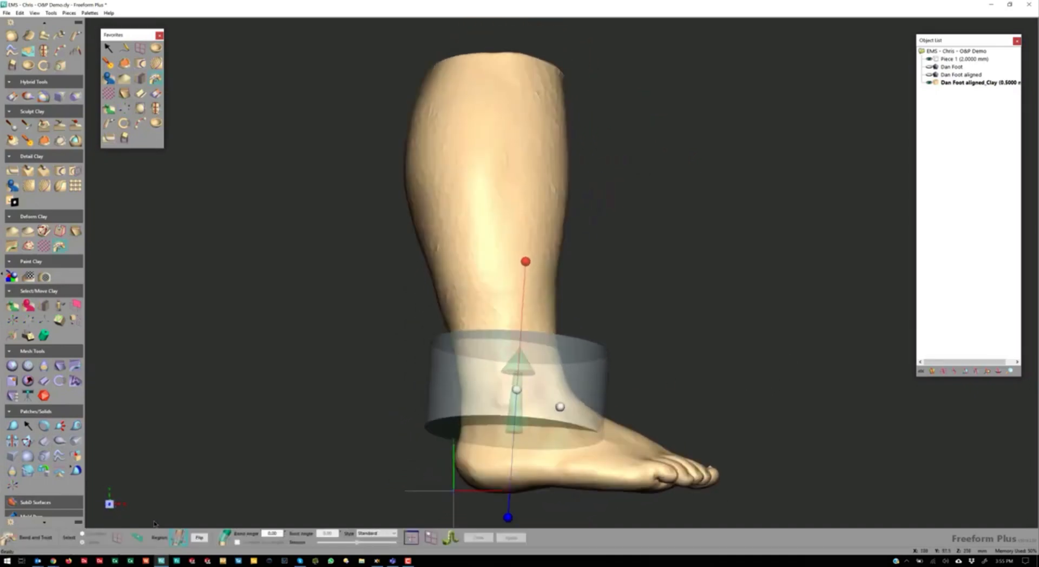
left_click_drag(606, 385, 616, 387)
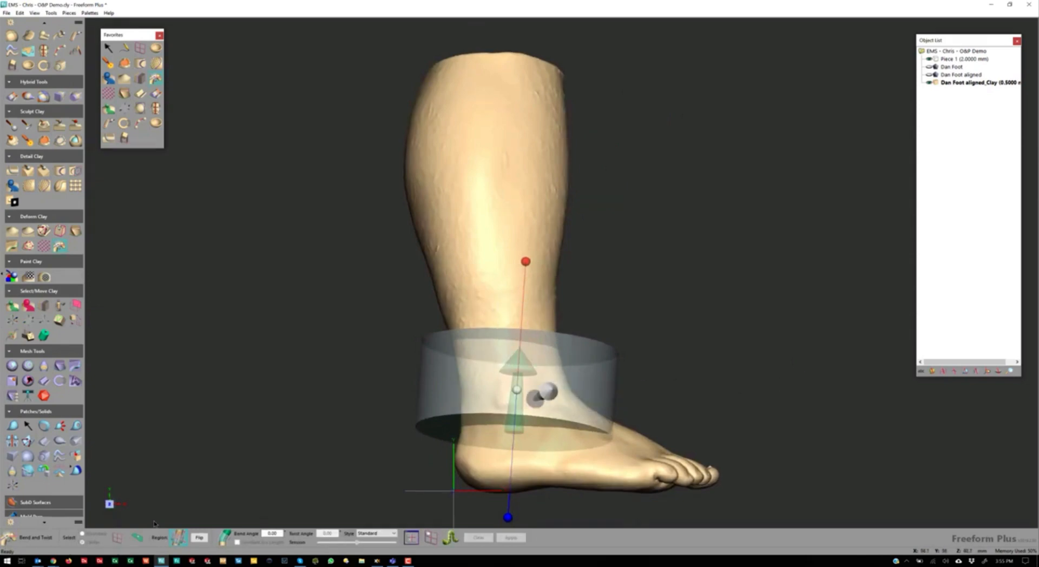
left_click_drag(517, 390, 511, 401)
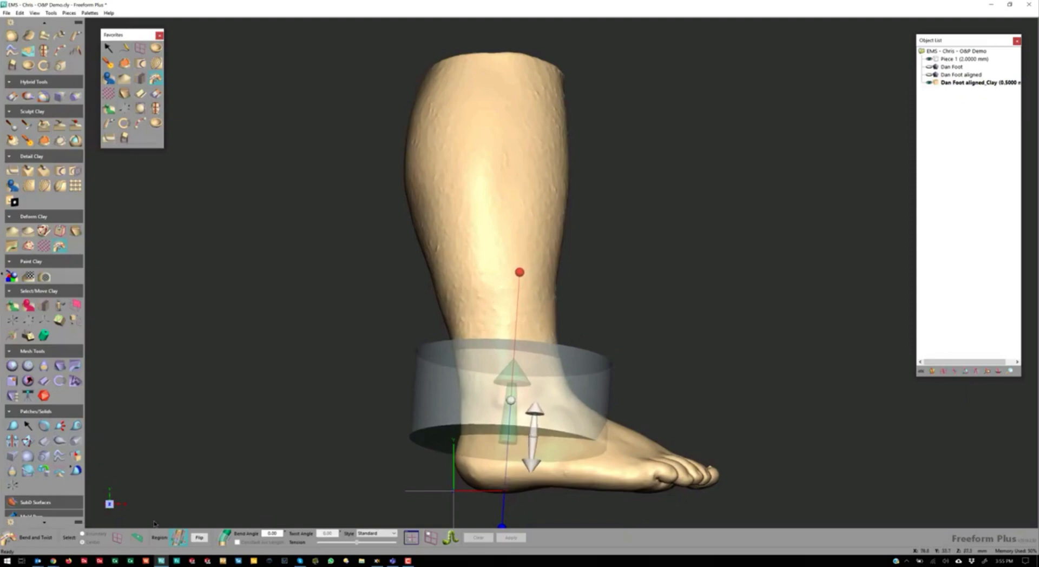
Angle the bend region's lower axis toward the forefoot by about 48°, lengthening and widening the region to enclose the heel.
left_click_drag(535, 437, 599, 456)
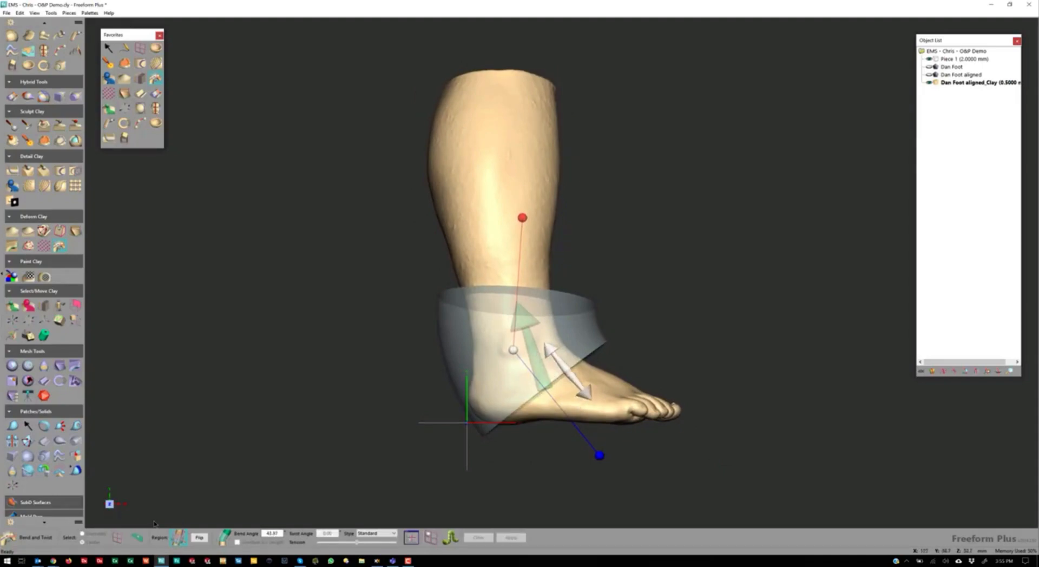
left_click_drag(546, 388, 558, 408)
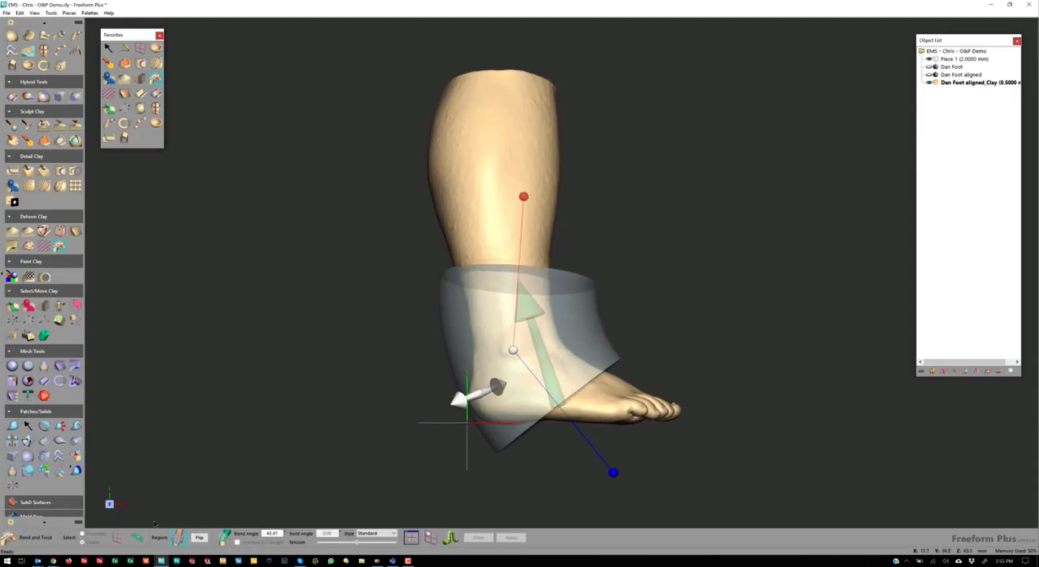
left_click_drag(479, 394, 466, 397)
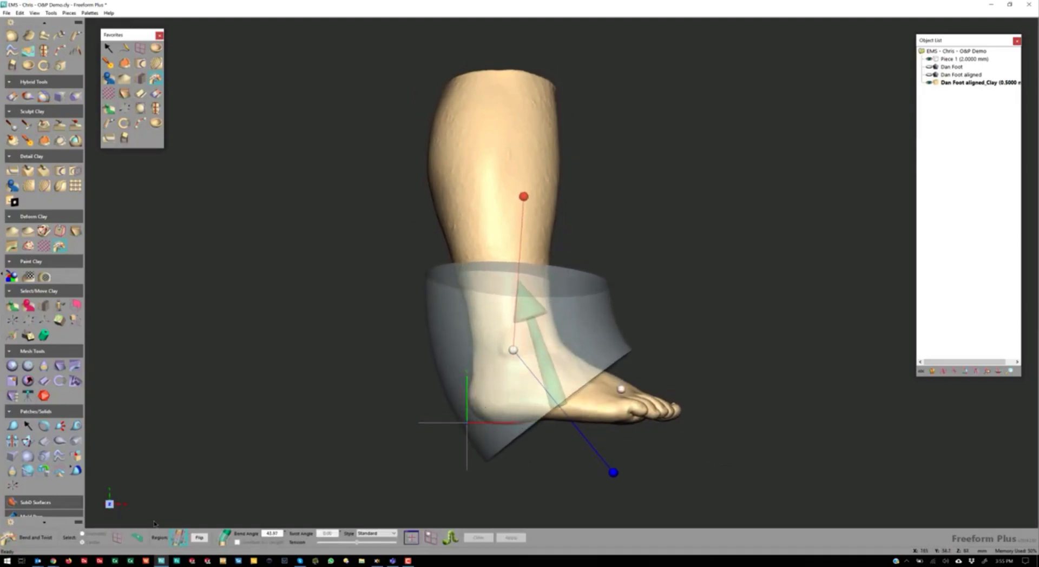
left_click_drag(613, 473, 630, 466)
key("Left")
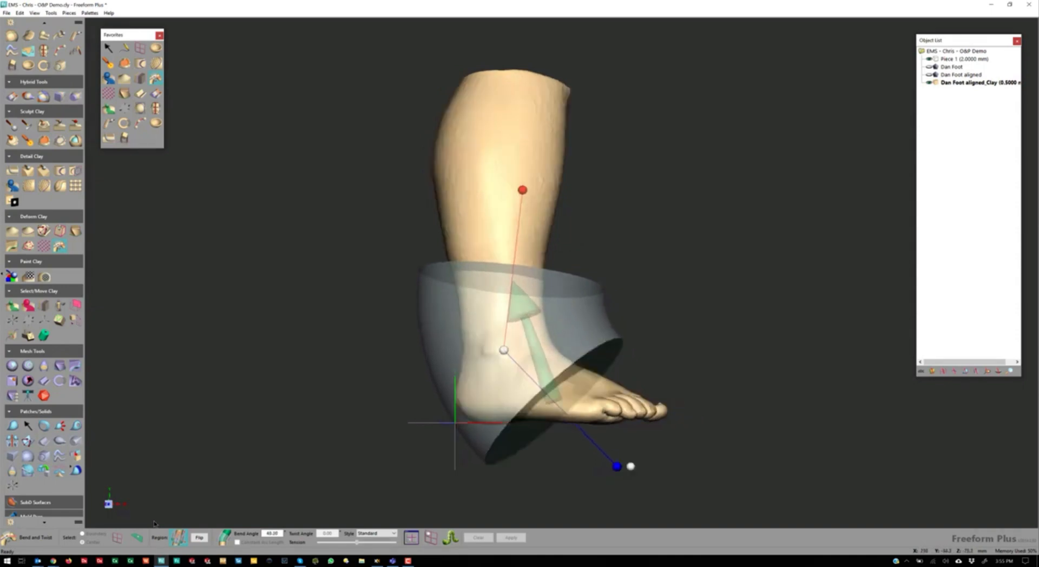
Tilt the bend region's upper axis along the slanted shin in the front view and shift its center slightly over the ankle joint.
key("Left")
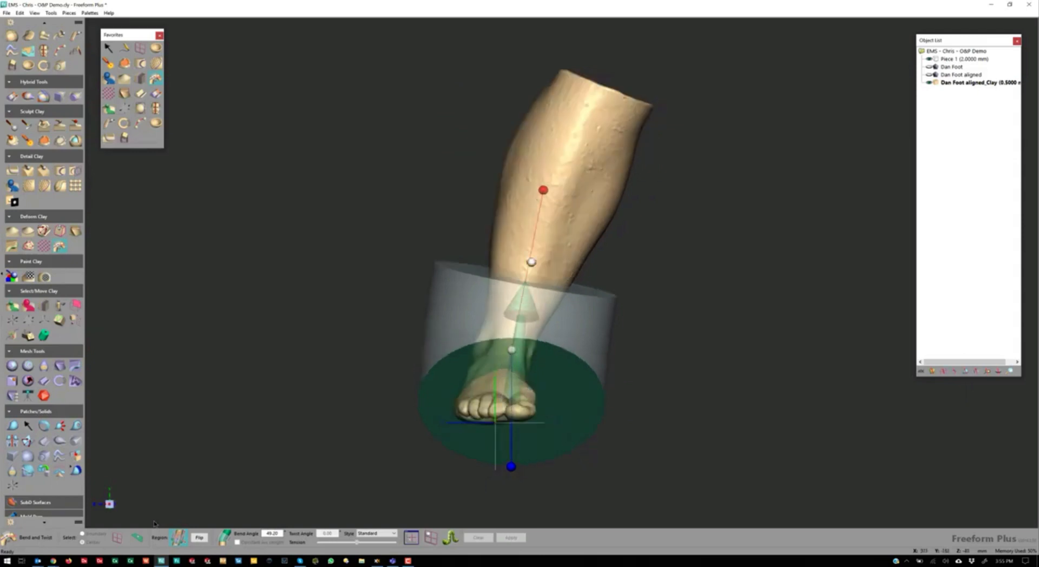
left_click_drag(544, 190, 552, 199)
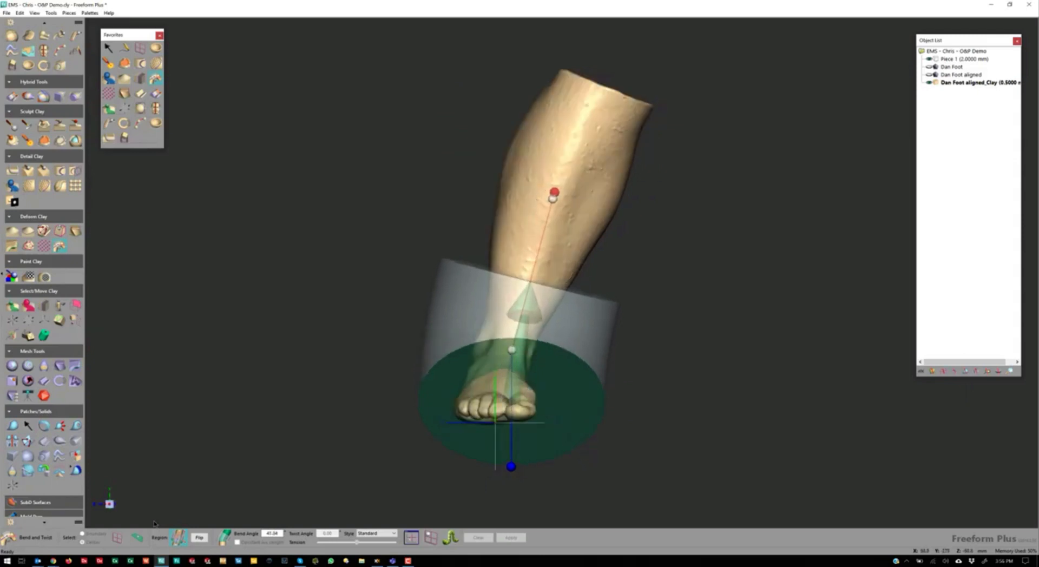
left_click_drag(511, 350, 506, 350)
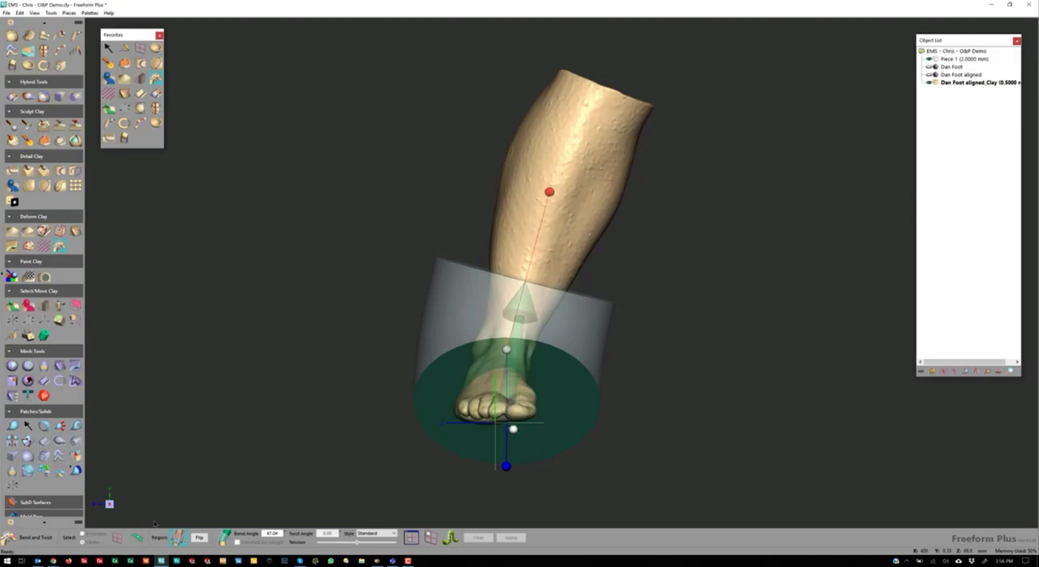
key("Right")
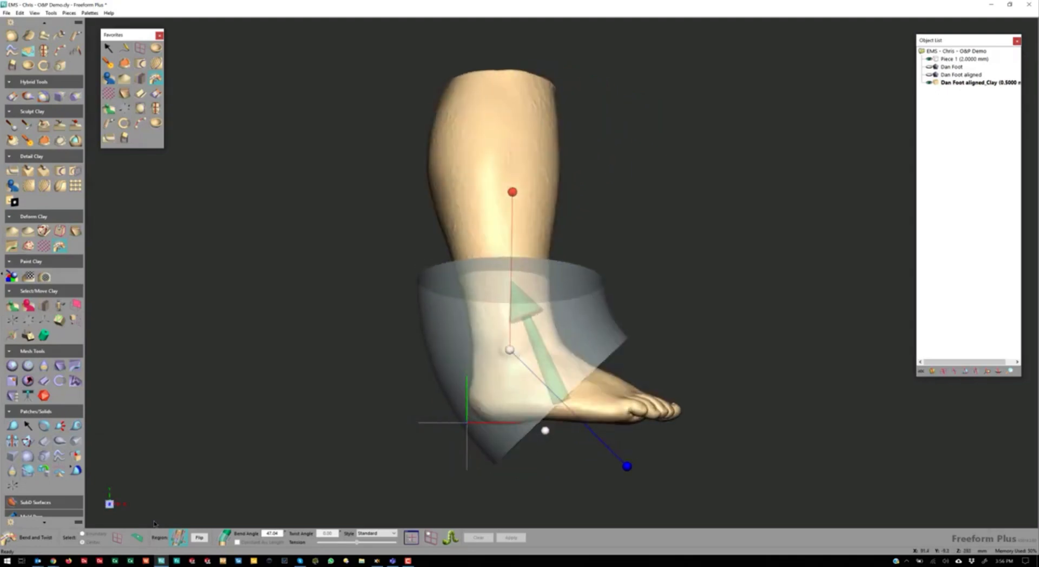
key("Left")
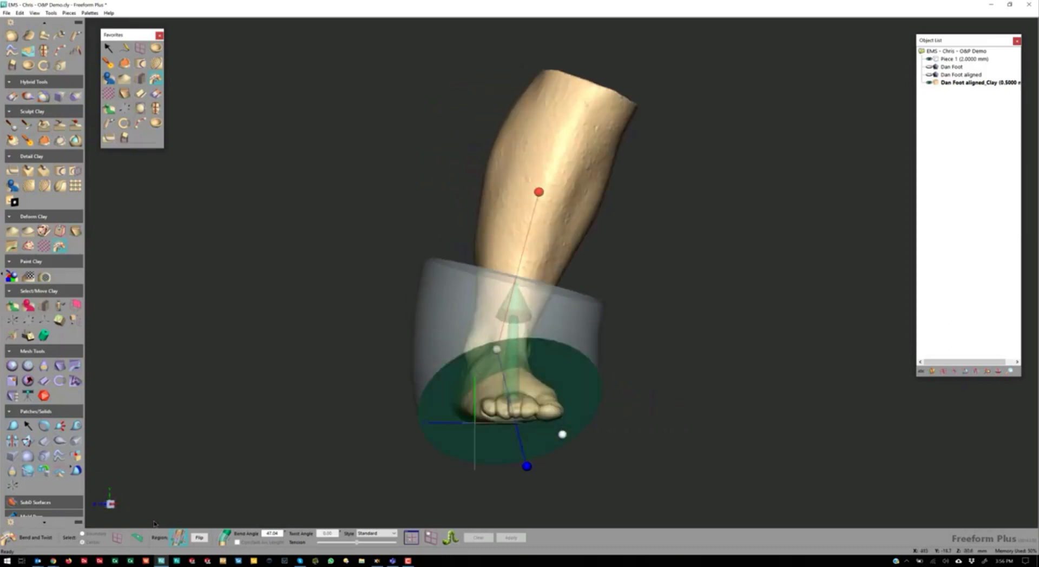
Bend the lower leg slightly forward over the foot in the side view, to a bend angle of about 53°.
key("Right")
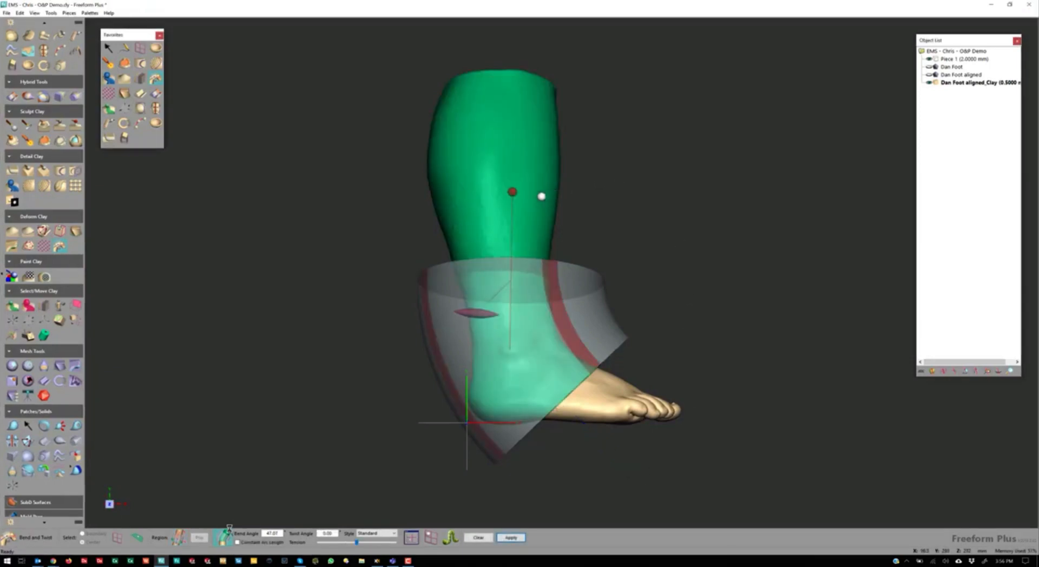
left_click_drag(513, 191, 527, 187)
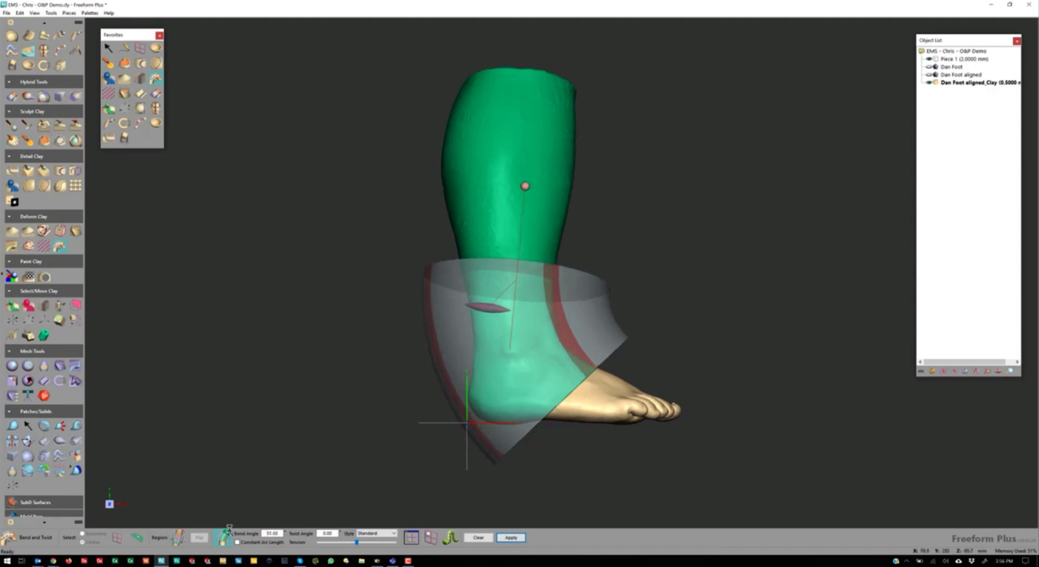
left_click_drag(525, 186, 530, 186)
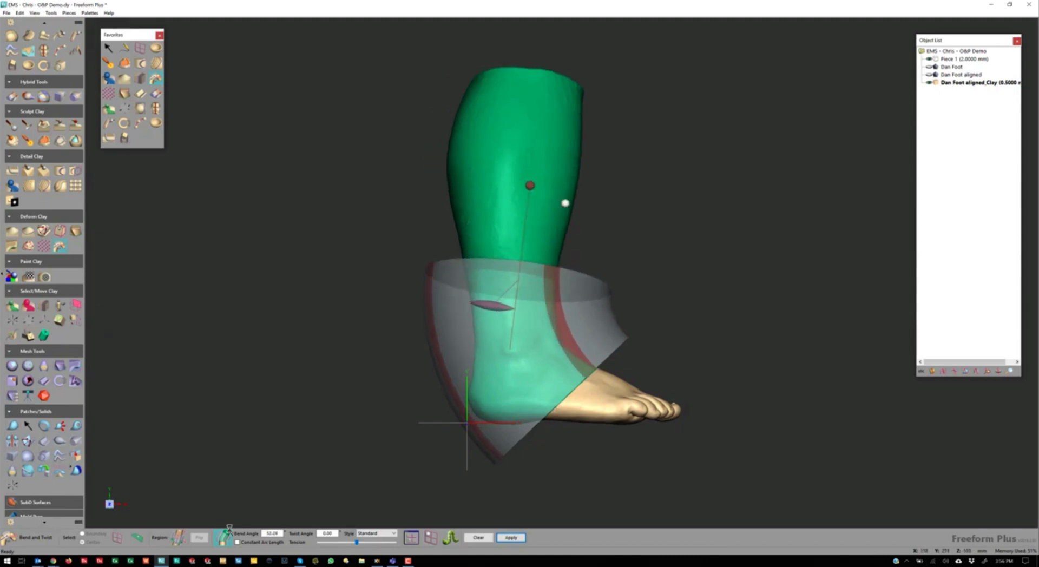
Bend the slanted lower leg upright over the foot in the front view and check the result from the side.
key("Left")
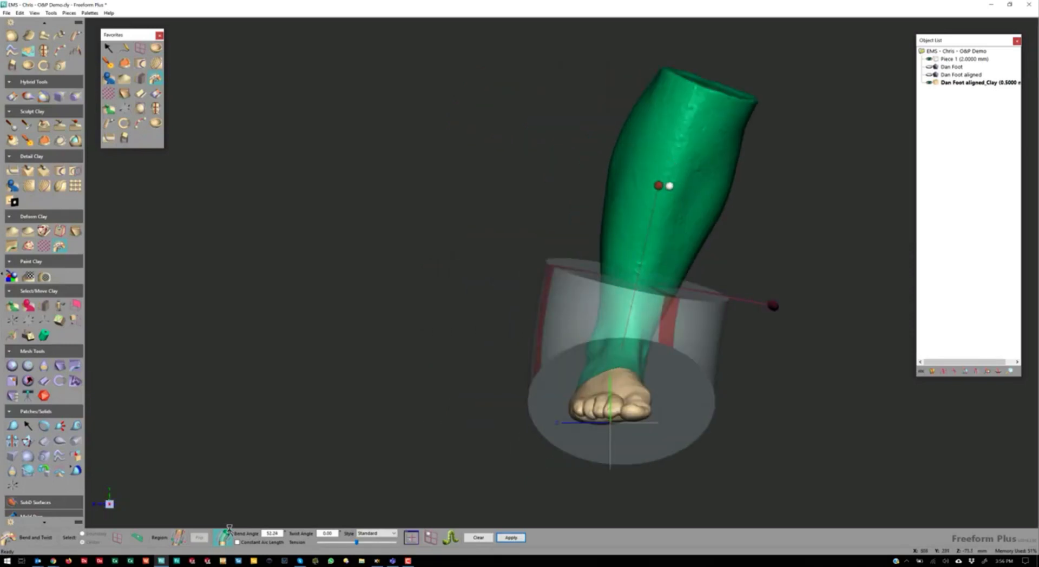
left_click_drag(658, 185, 607, 187)
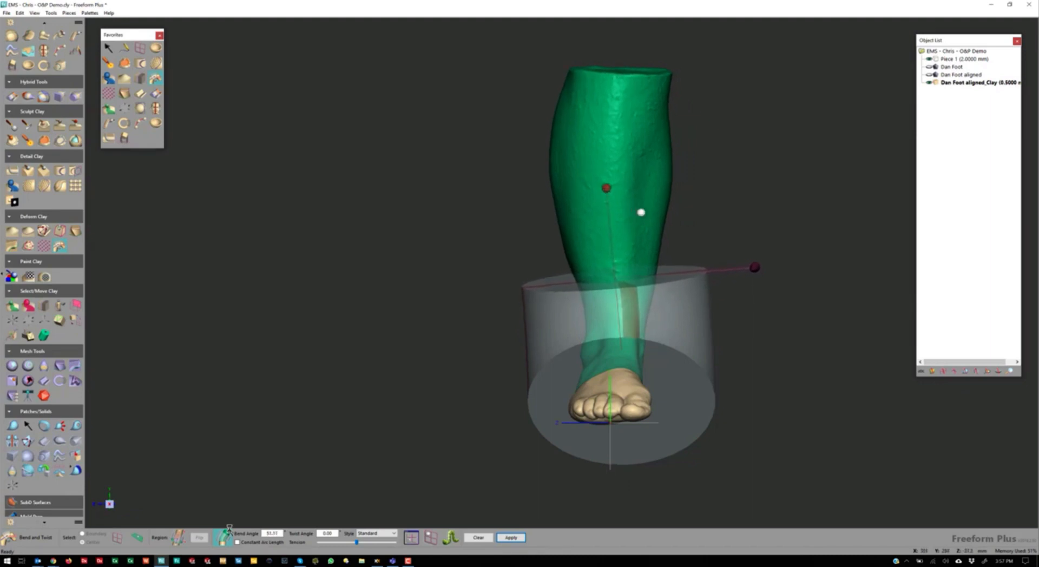
key("Right")
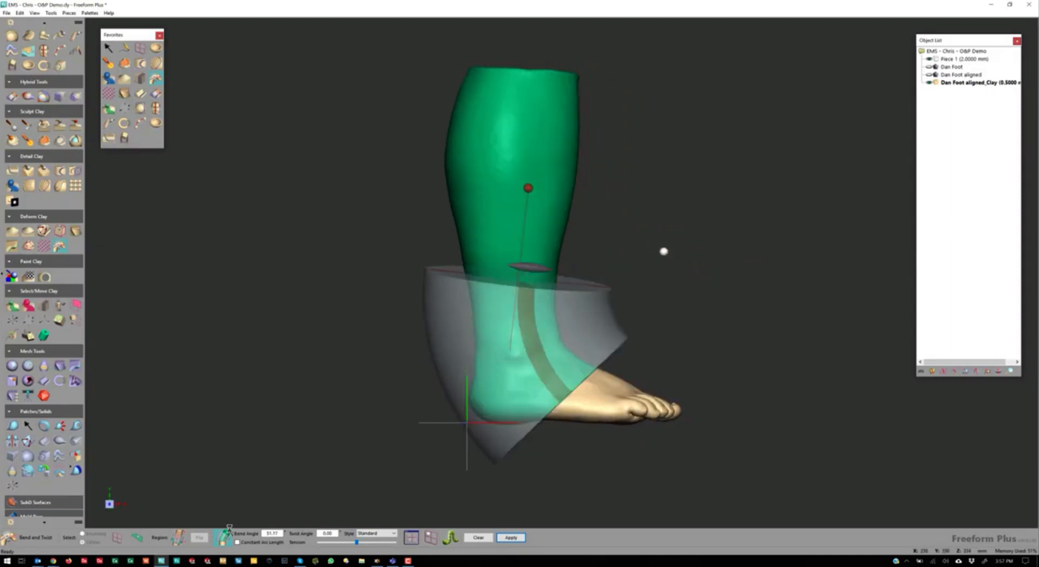
Try twisting the lower leg about its own axis above the ankle, and undo the twist.
key("Left")
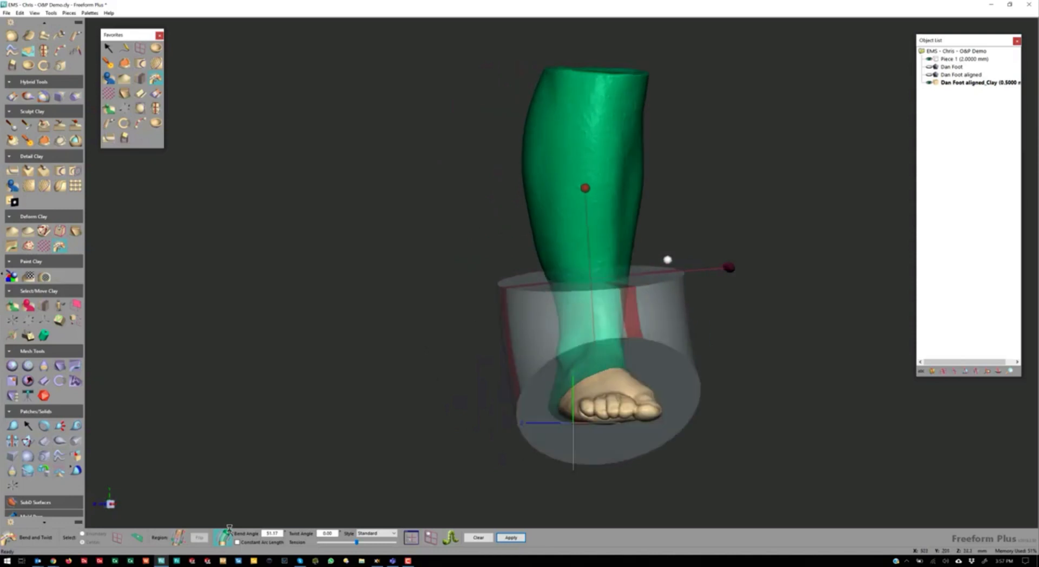
left_click_drag(754, 267, 649, 250)
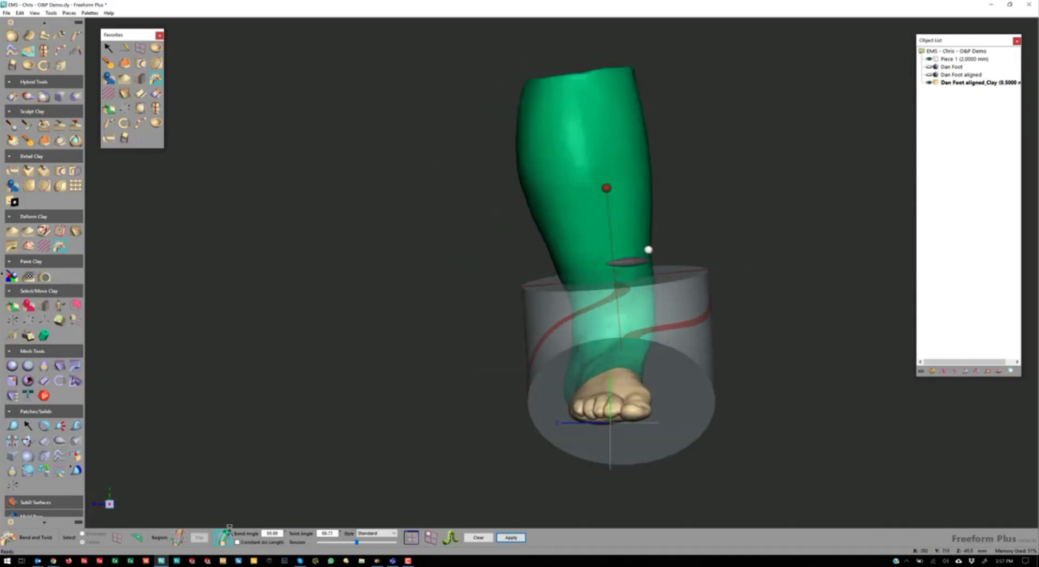
key("ctrl+z")
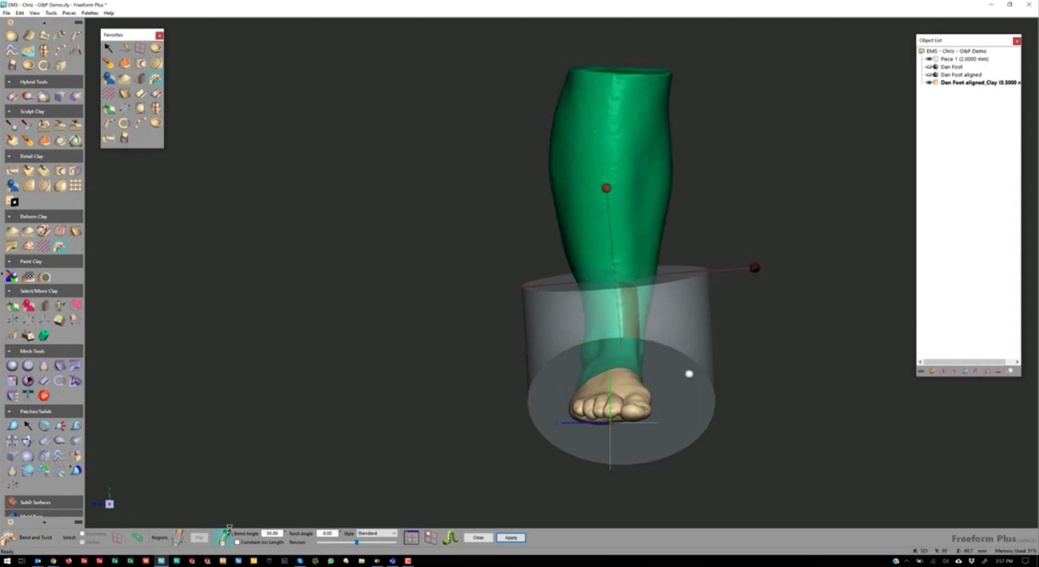
Apply the bend to the clay leg and leave Bend and Twist.
key("Right")
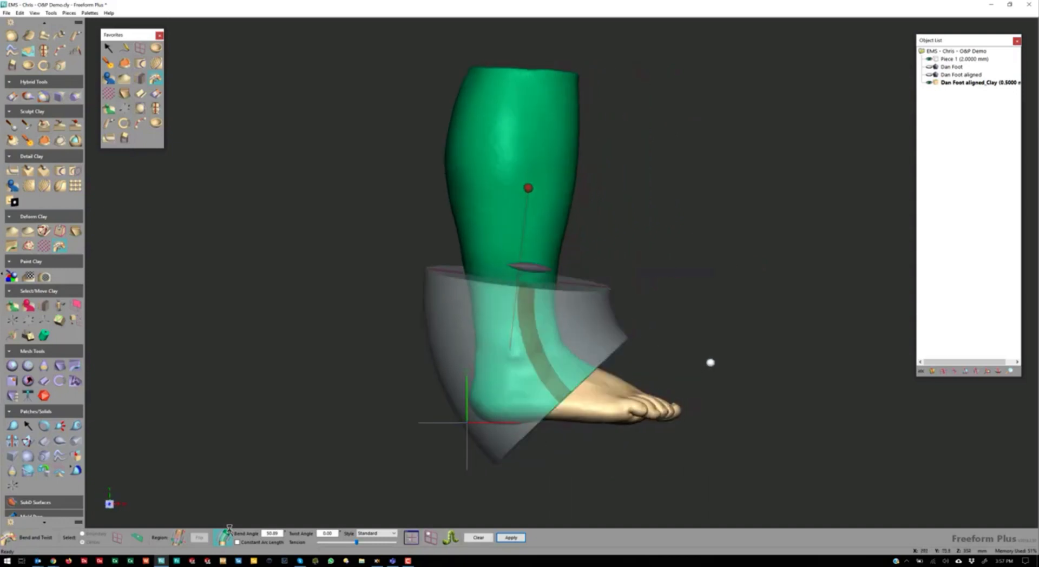
left_click(514, 538)
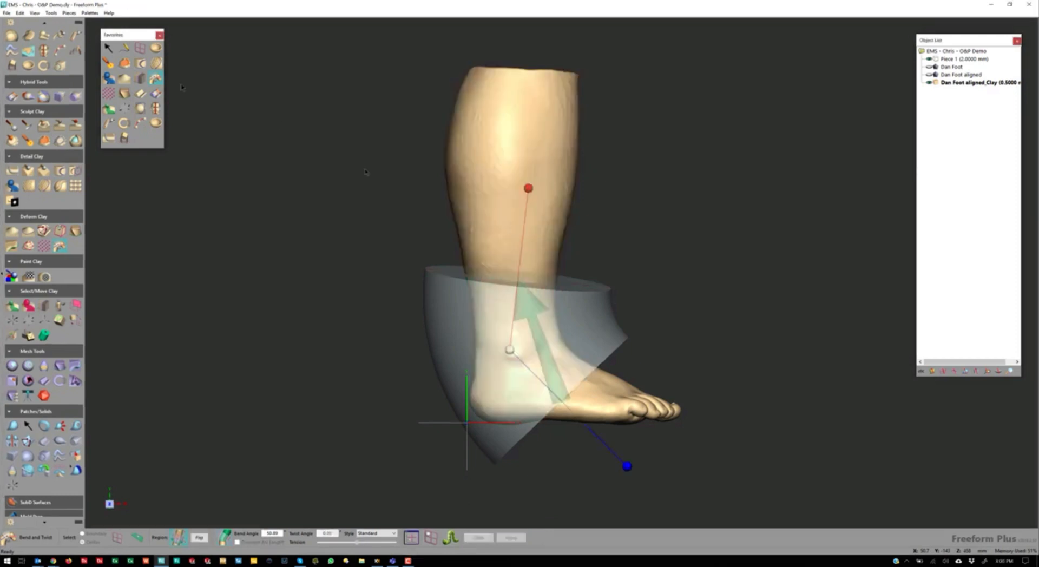
left_click(109, 48)
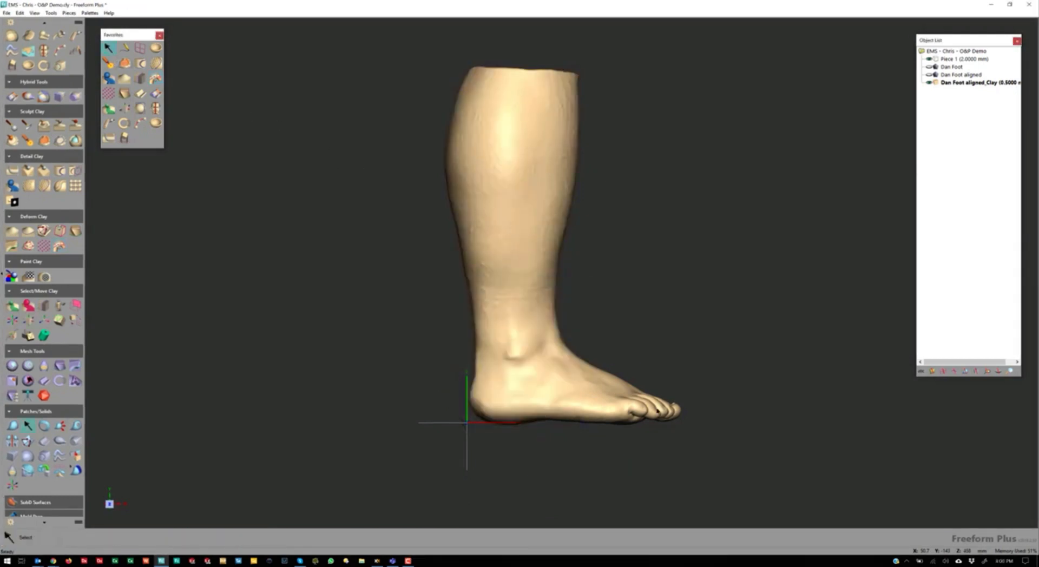
Examine the realigned leg and foot from the front and both sides to judge the corrected ankle alignment.
key("Left")
key("Left")
key("Left")
key("Left")
key("Left")
key("Left")
key("Left")
key("Left")
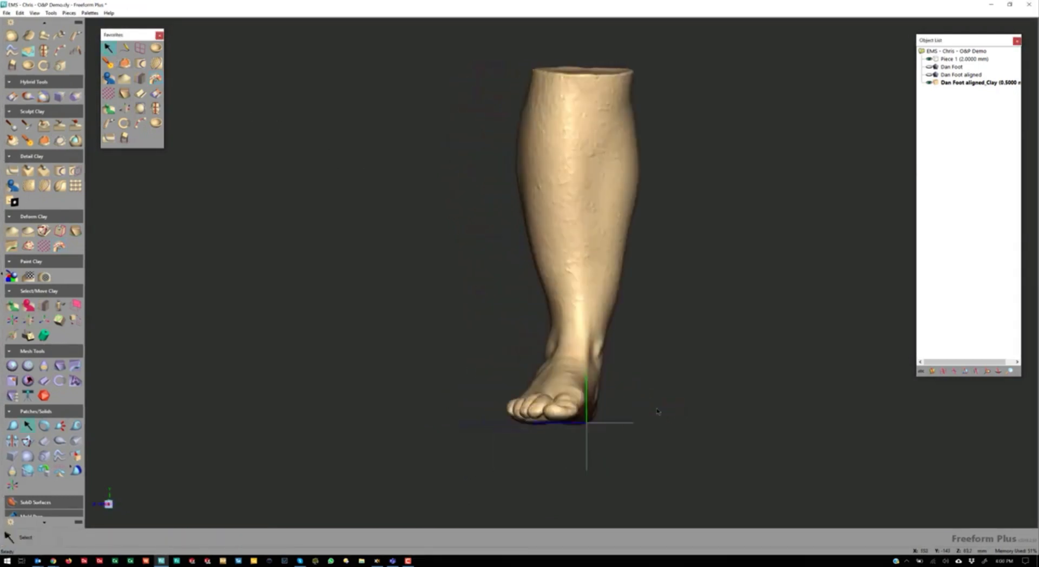
key("Left")
key("Left")
key("Left")
key("Left")
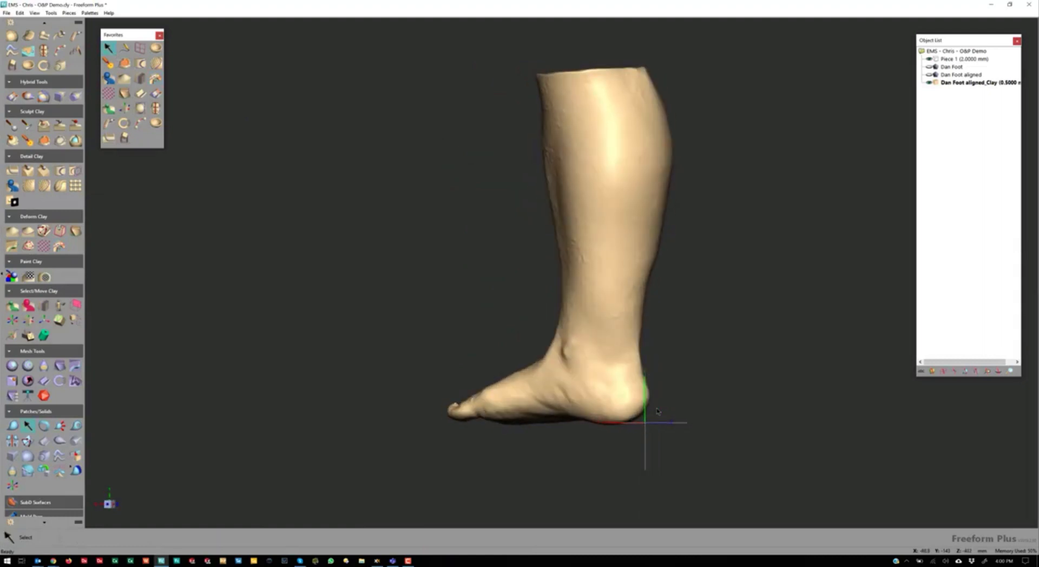
key("Left")
key("Left")
key("Left")
key("Left")
key("Left")
key("Left")
key("Left")
key("Left")
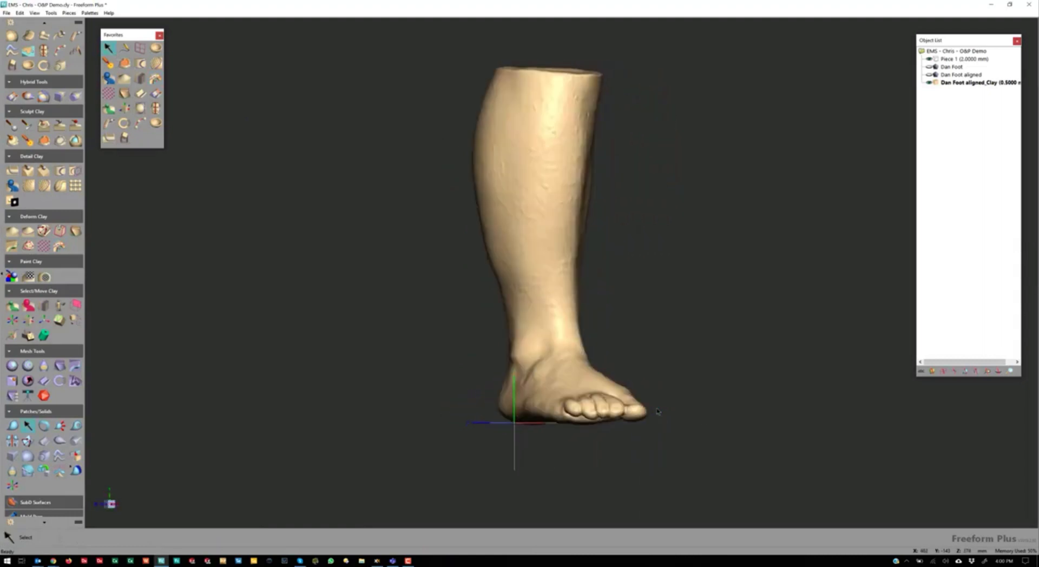
key("Left")
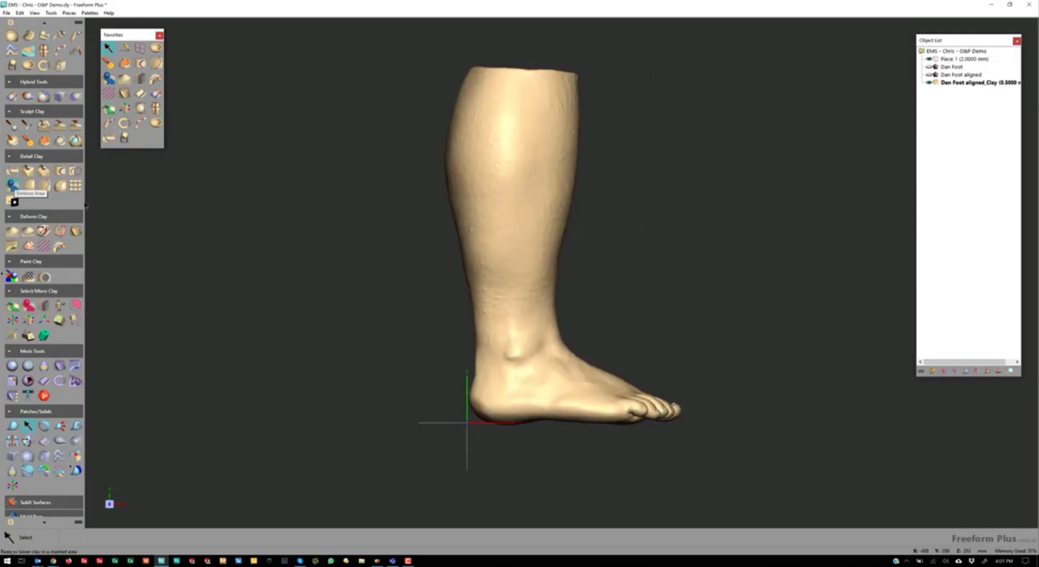
Start Emboss Area and load the soft round white-to-black gradient image from the Patterns folder as its custom pattern.
left_click(12, 185)
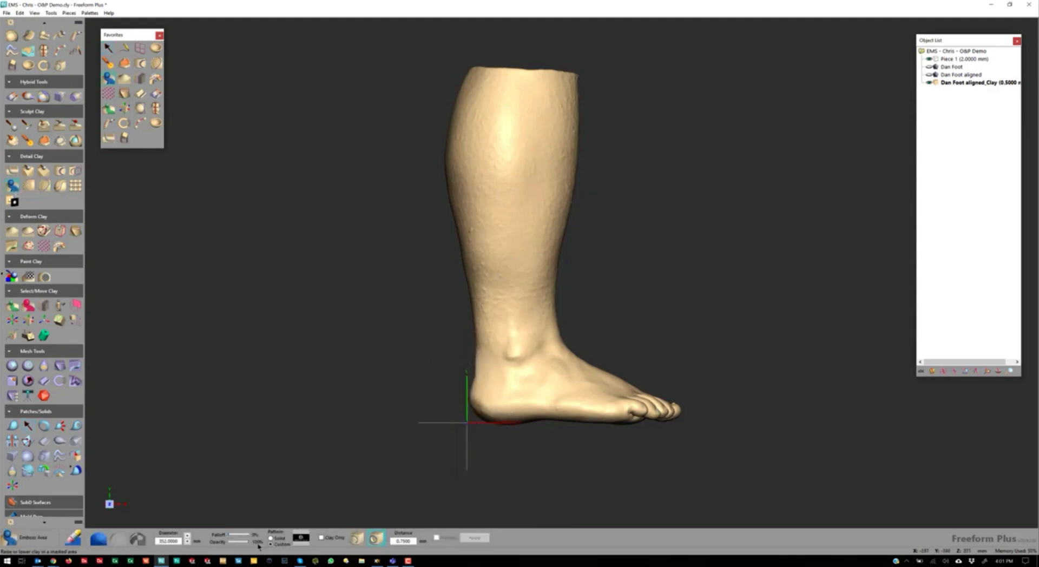
left_click(311, 536)
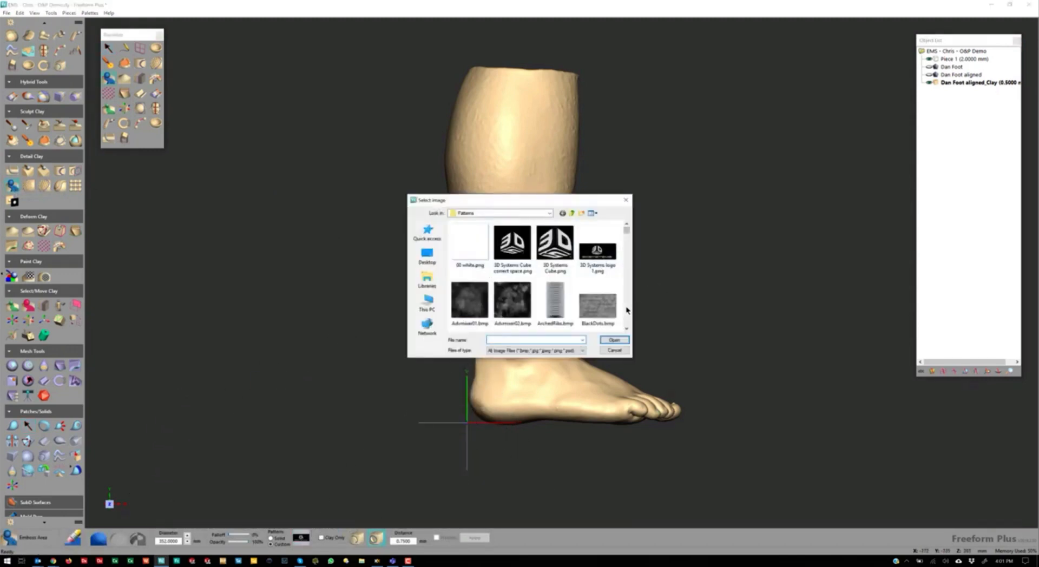
scroll(627, 310, "down", 2)
scroll(628, 312, "down", 3)
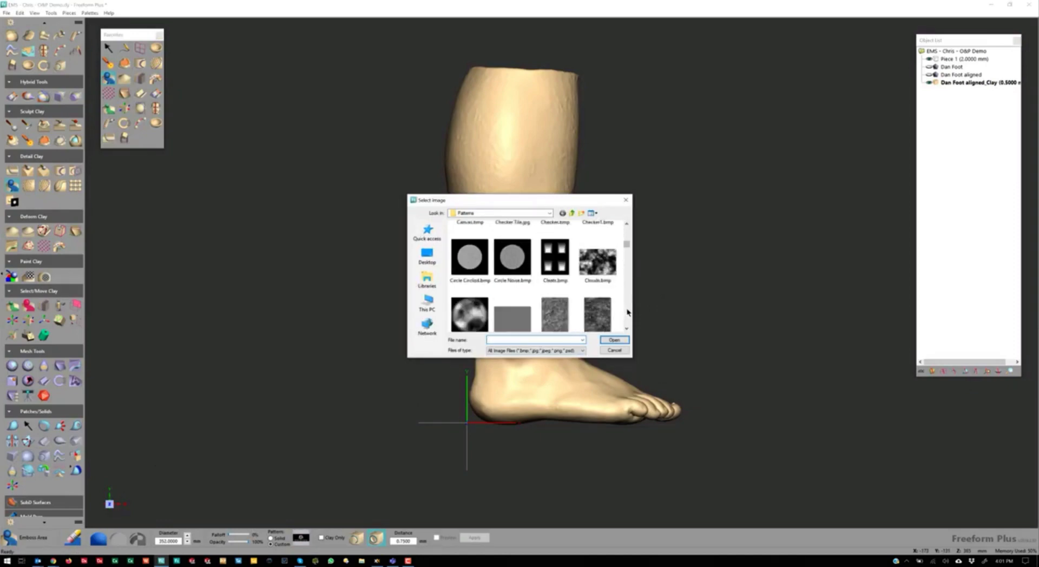
scroll(628, 312, "down", 3)
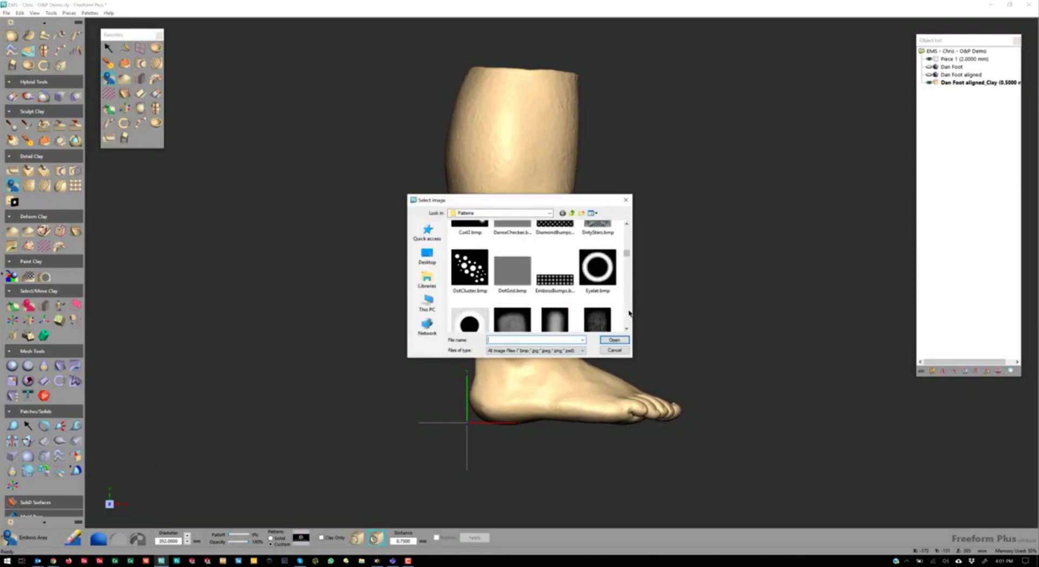
scroll(629, 313, "down", 3)
scroll(629, 312, "down", 5)
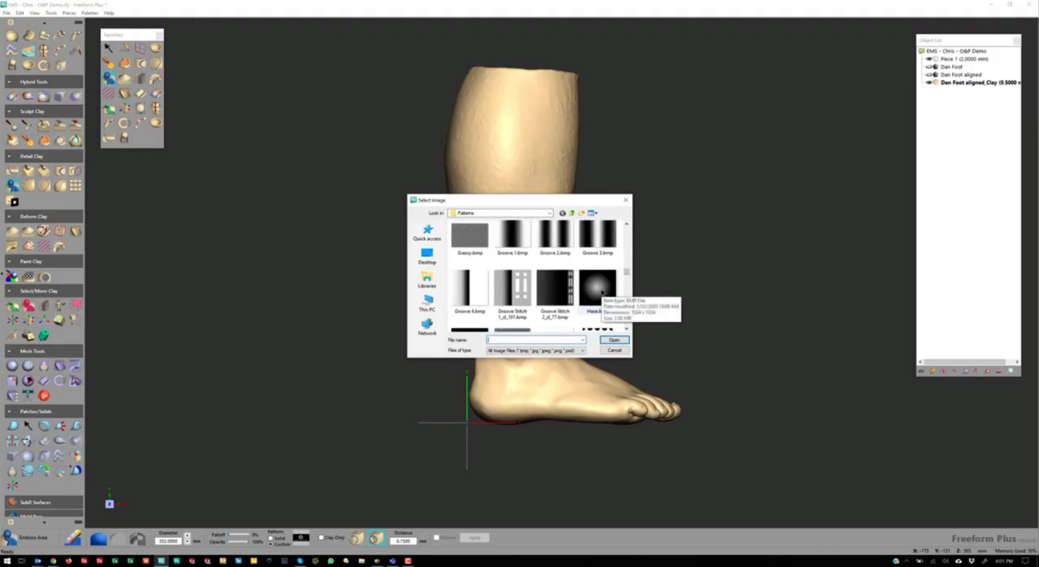
left_click(600, 292)
left_click(614, 339)
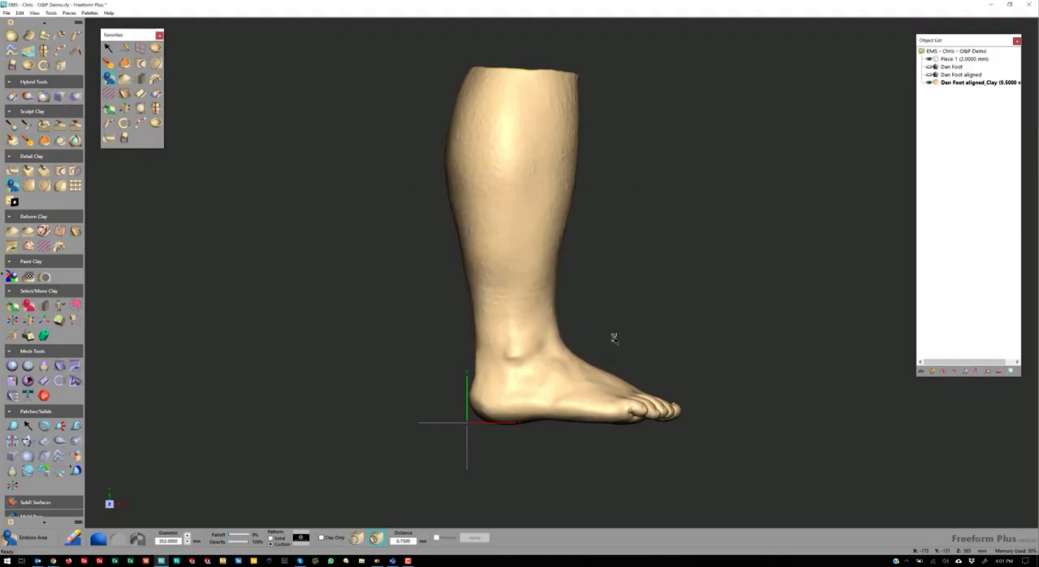
Reduce the pattern brush to an 89 mm diameter and mark the emboss area over the ankle bone.
key("minus")
key("minus")
key("minus")
key("minus")
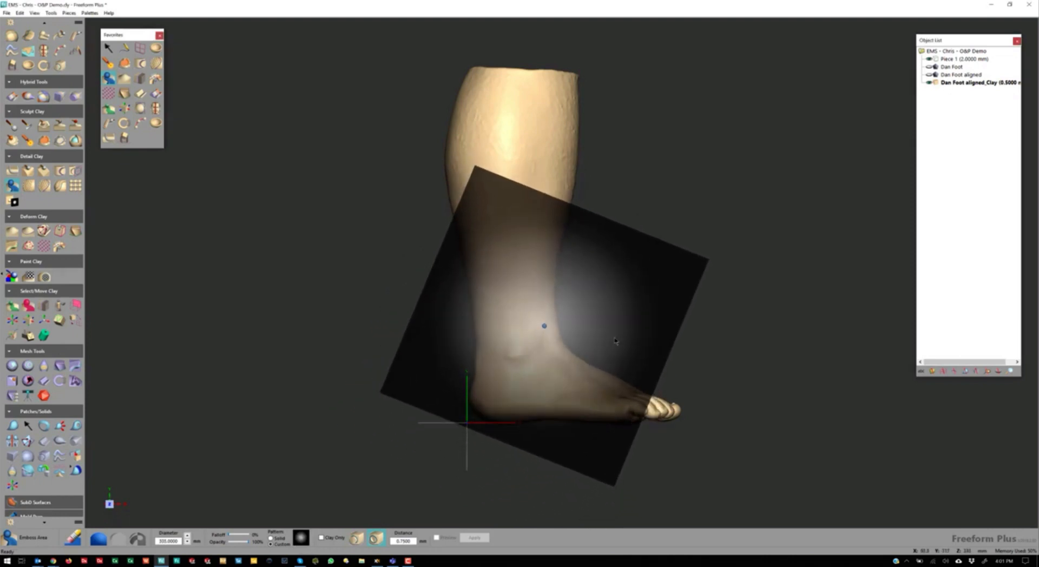
key("minus")
key("minus")
key("minus")
key("minus")
key("minus")
key("minus")
key("minus")
key("minus")
key("minus")
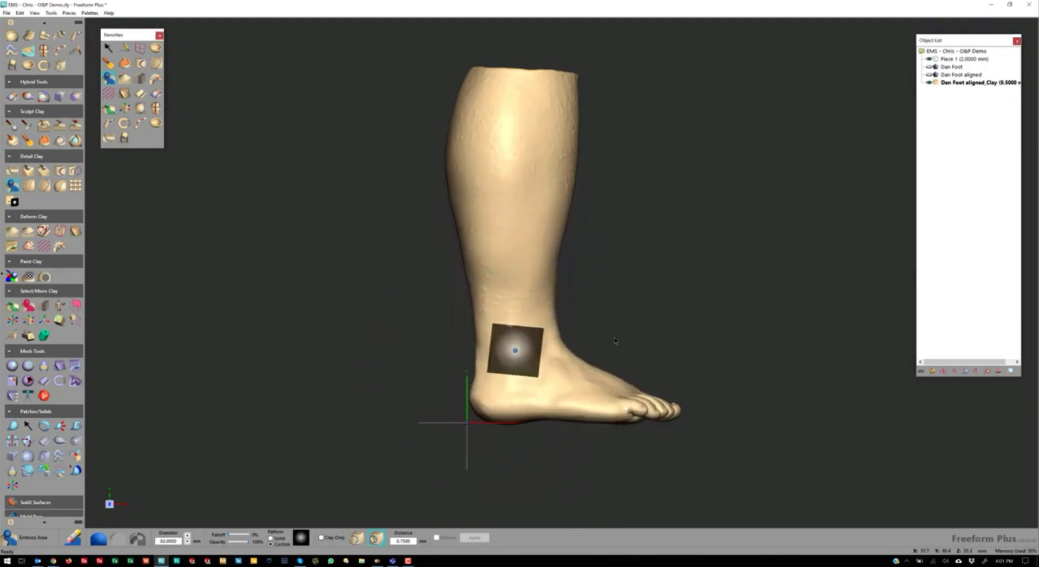
key("plus")
key("plus")
key("plus")
key("plus")
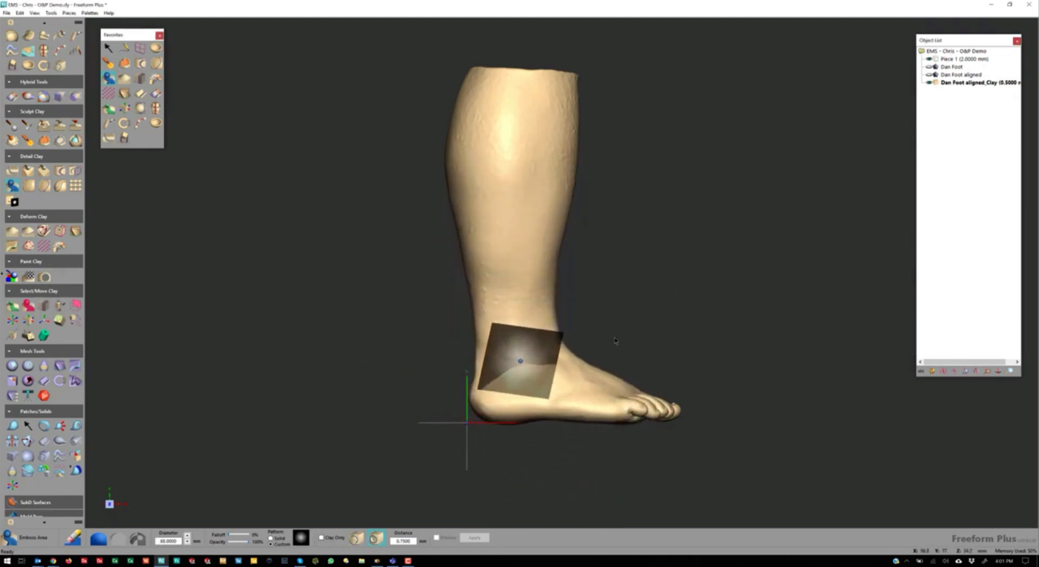
left_click(520, 353)
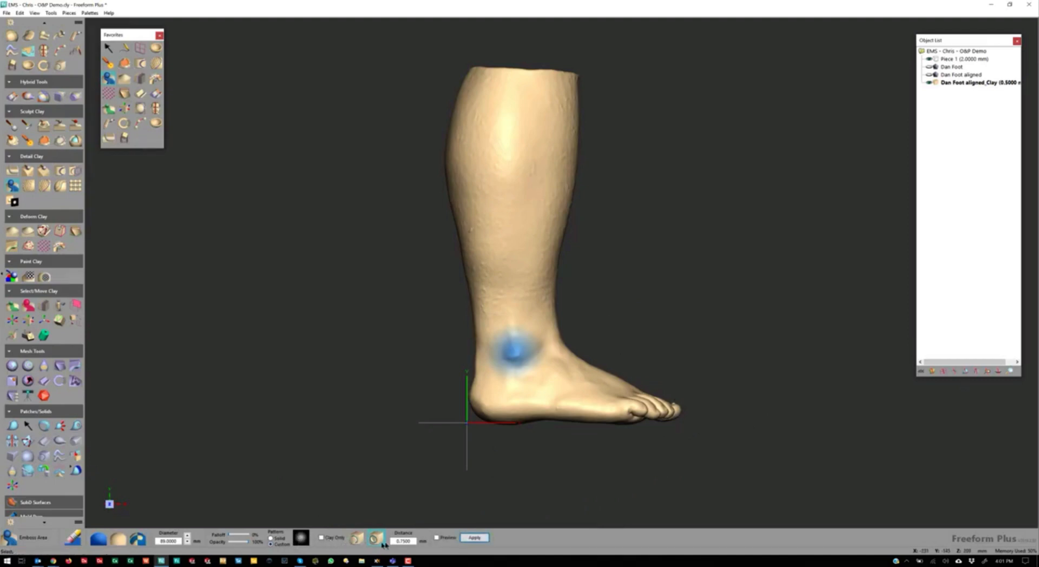
Set the emboss distance to 5 mm and apply it to the marked ankle bone area.
double_click(401, 541)
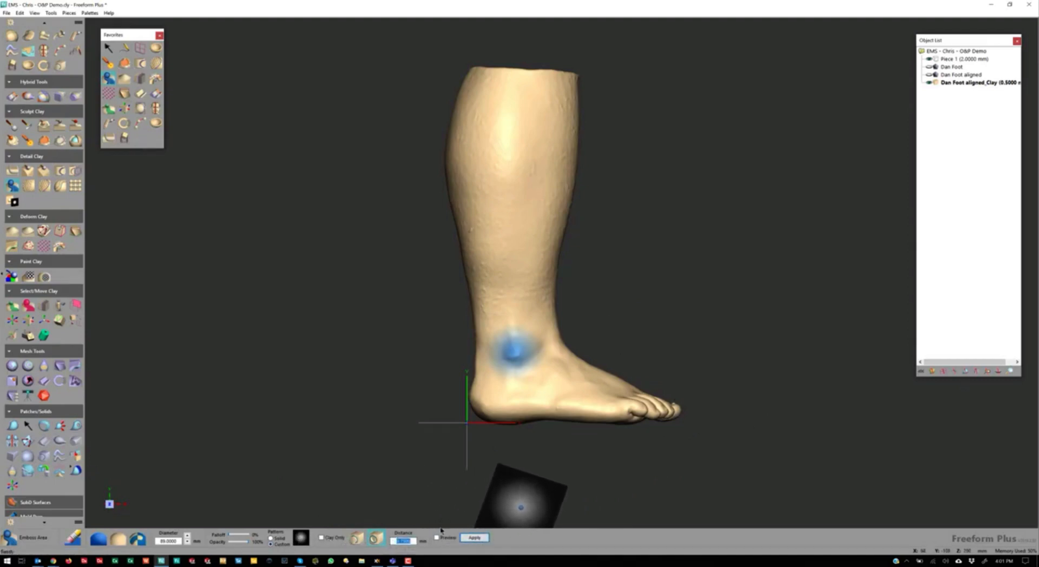
type("5")
key("Return")
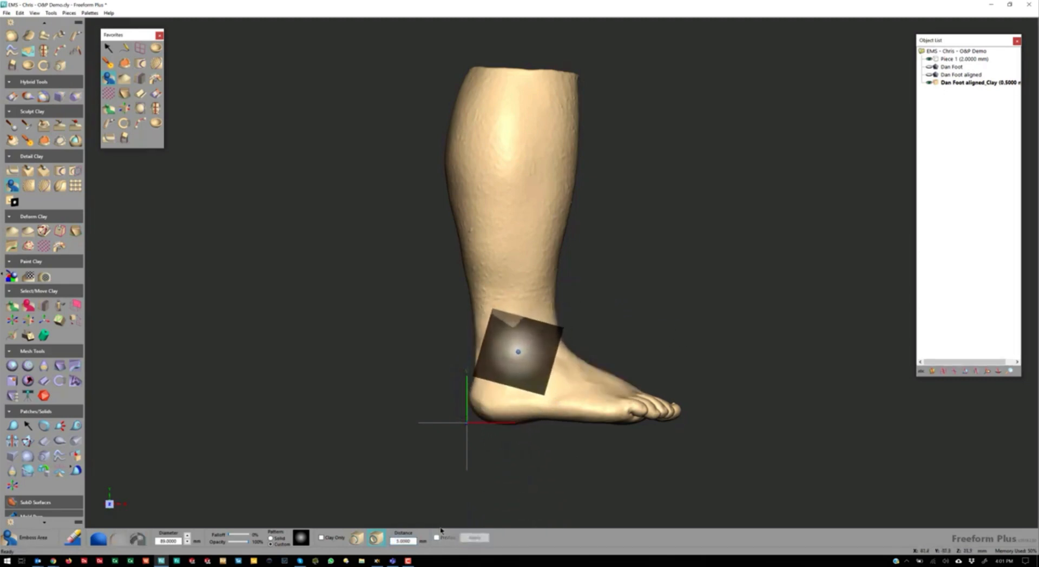
key("plus")
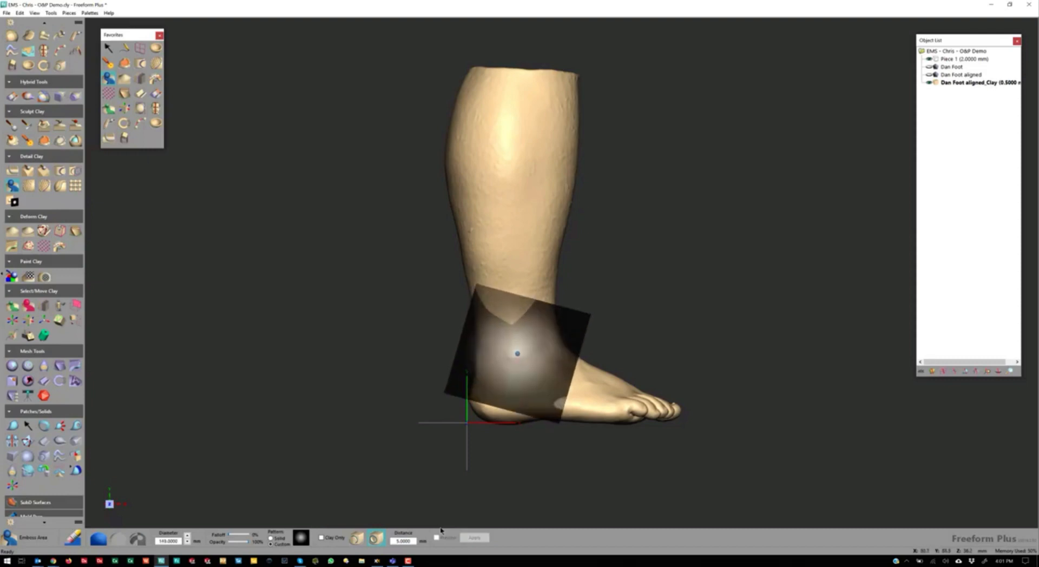
key("minus")
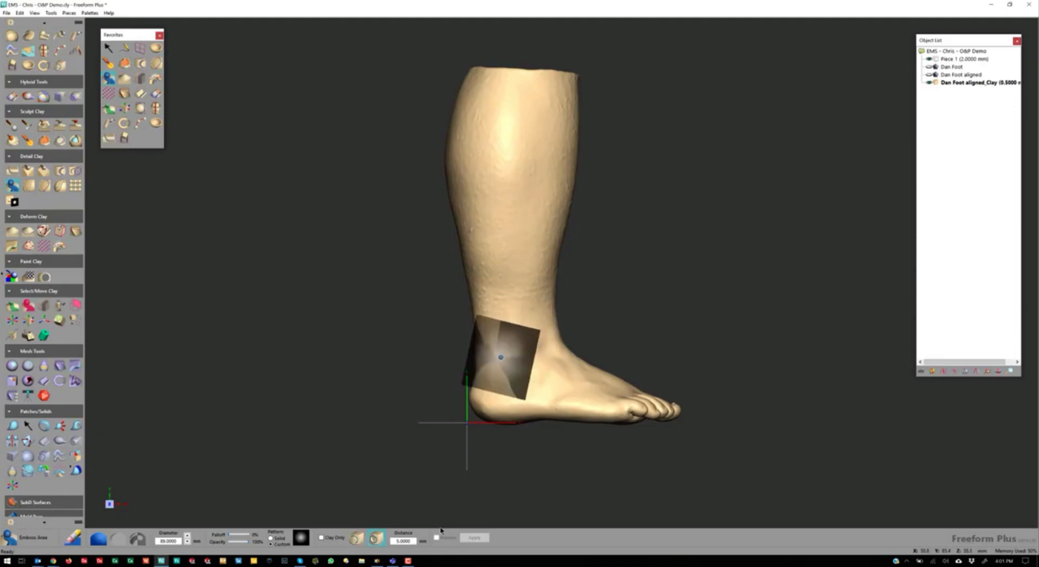
Enlarge the pattern brush to 116 mm, mark the ankle bone area again and emboss it by 5 mm.
key("plus")
left_click(518, 353)
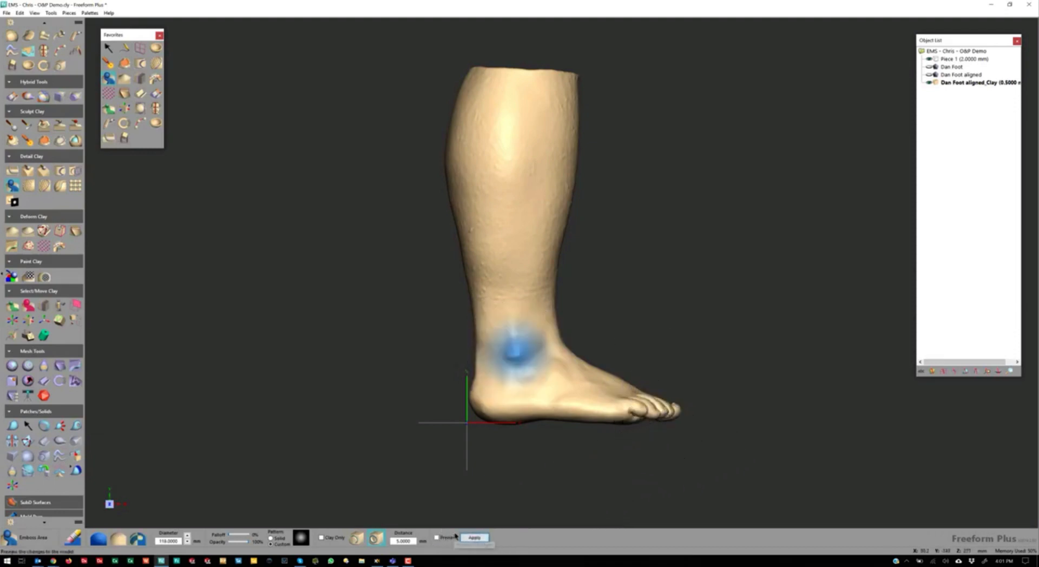
left_click(468, 537)
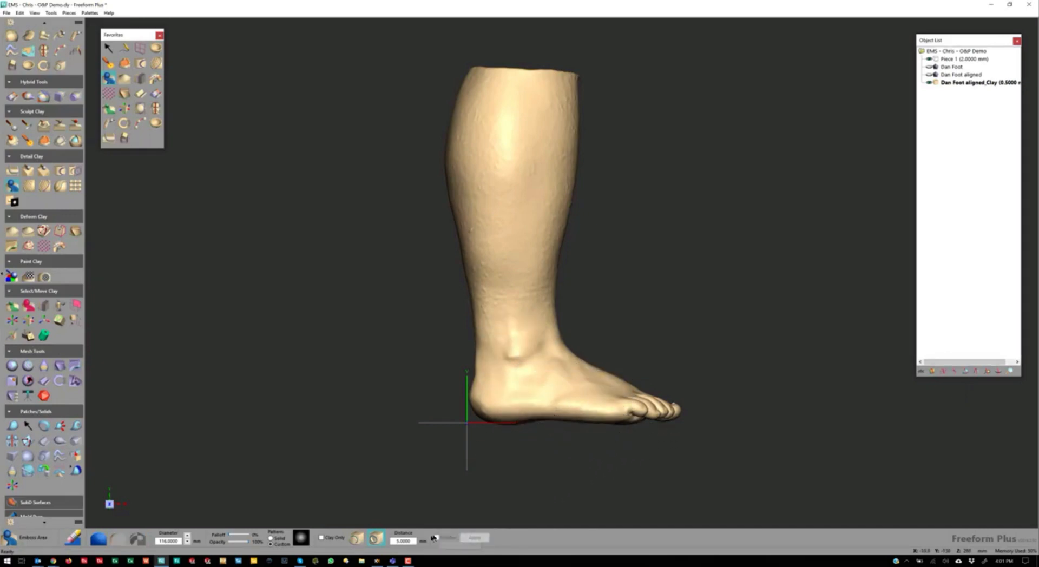
Set the emboss distance to 1 mm, mark the ankle bone area and apply the emboss.
left_click_drag(415, 541, 391, 540)
type("6")
left_click(444, 537)
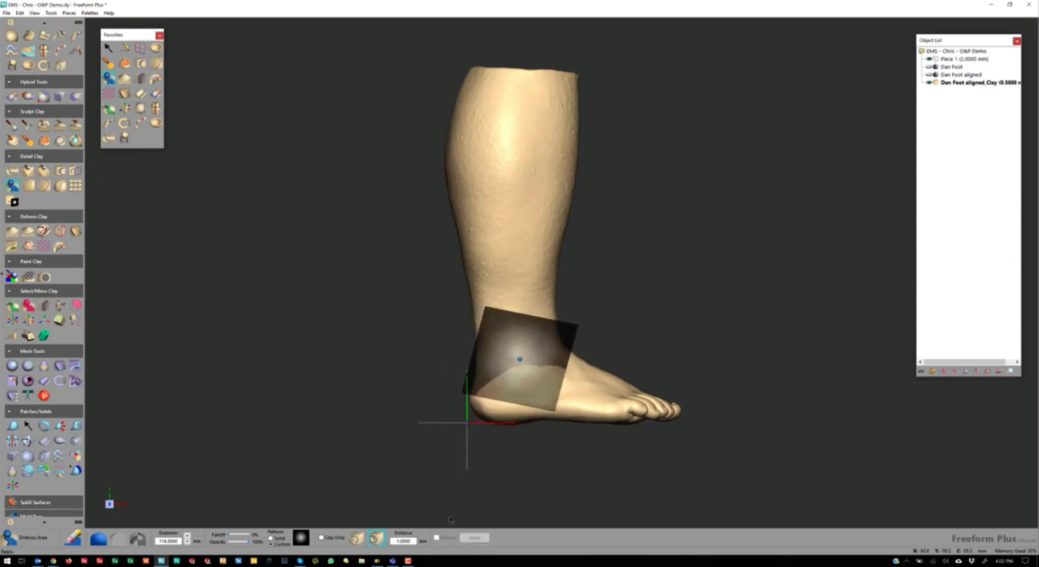
left_click(517, 352)
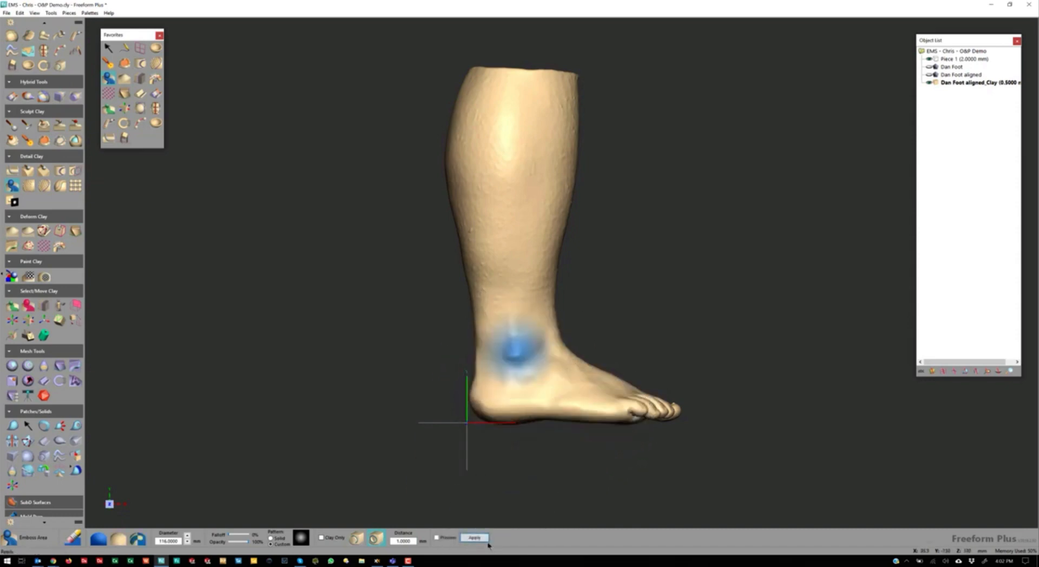
left_click(480, 538)
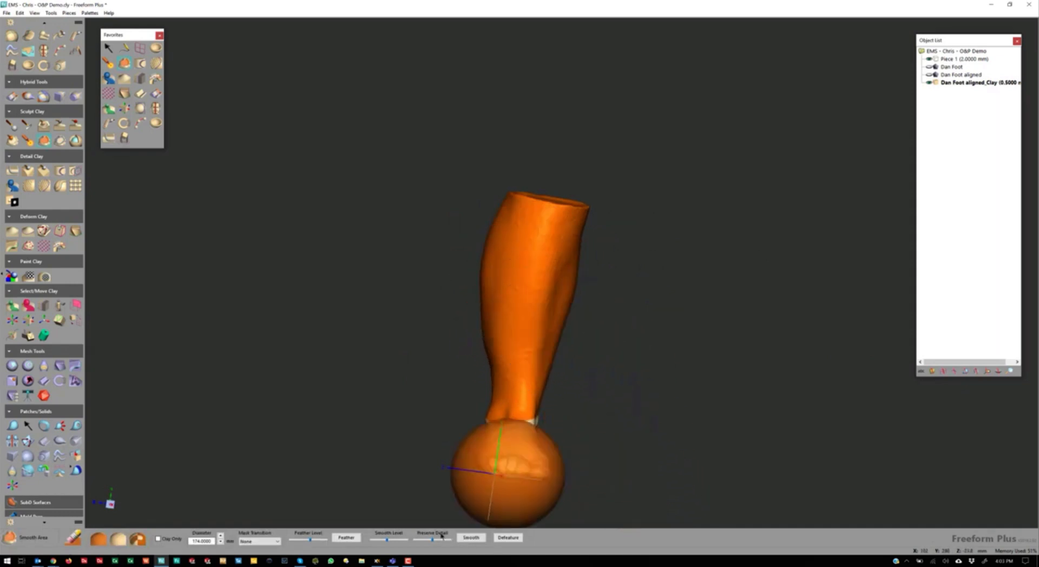
Lower Preserve Detail to its minimum, raise the Smooth Level slightly and smooth the masked leg above the foot.
left_click_drag(432, 541, 414, 540)
left_click_drag(387, 540, 395, 540)
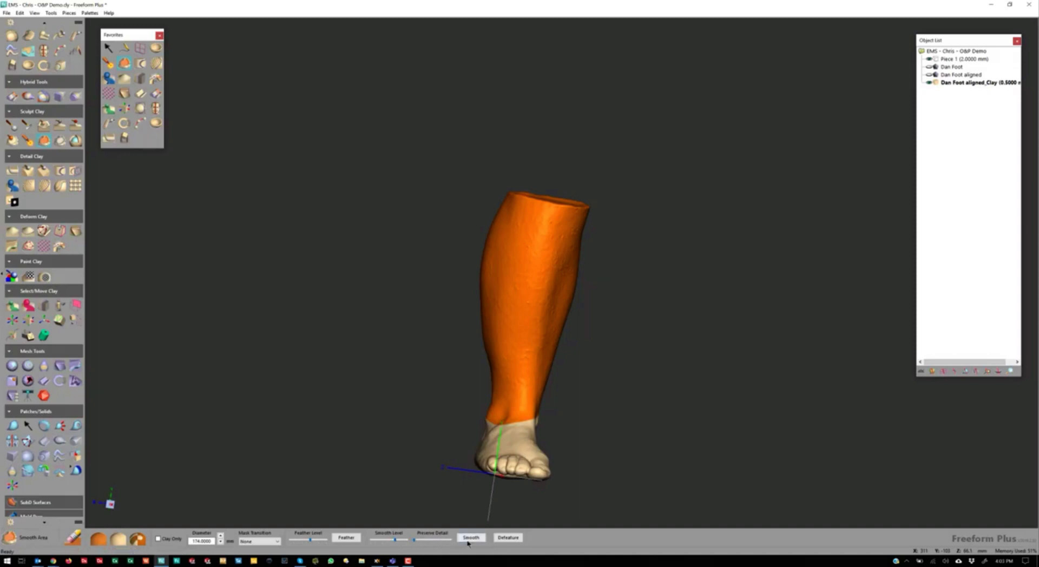
left_click(469, 537)
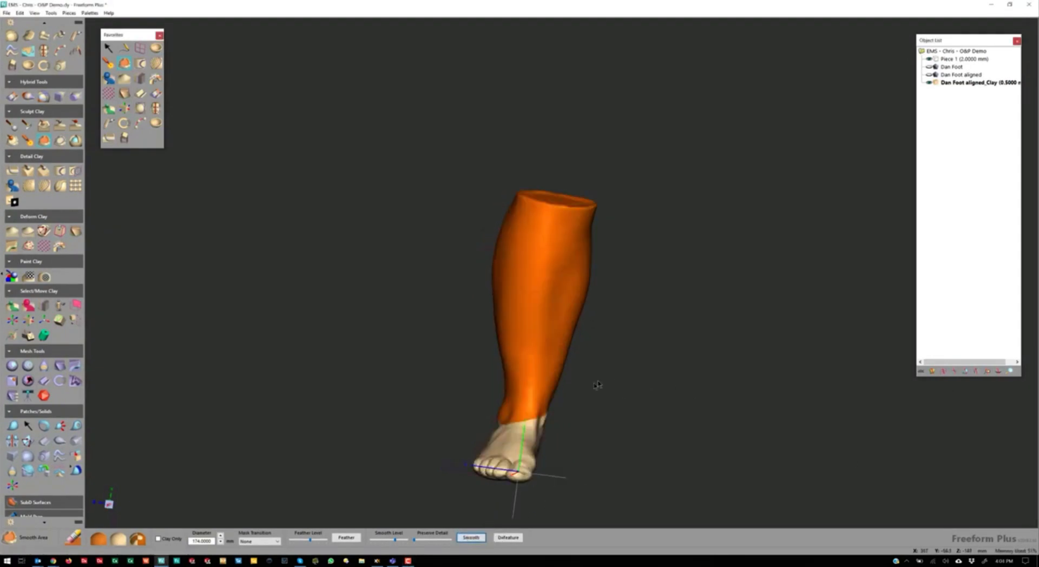
middle_click_drag(601, 386, 716, 397)
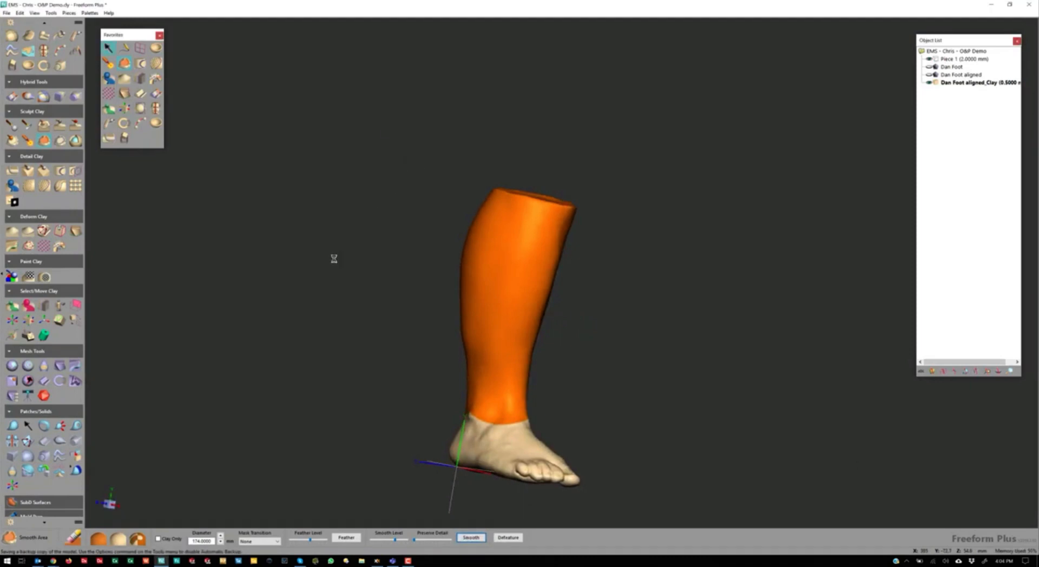
middle_click_drag(352, 271, 628, 506)
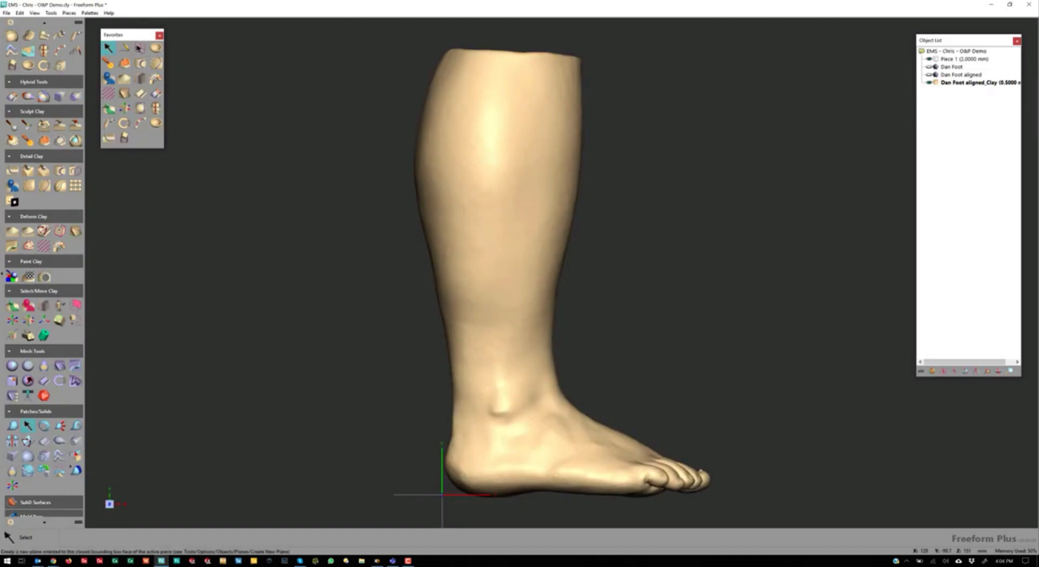
Create a new front plane along the side profile of the clay leg and open it for sketching.
left_click(140, 48)
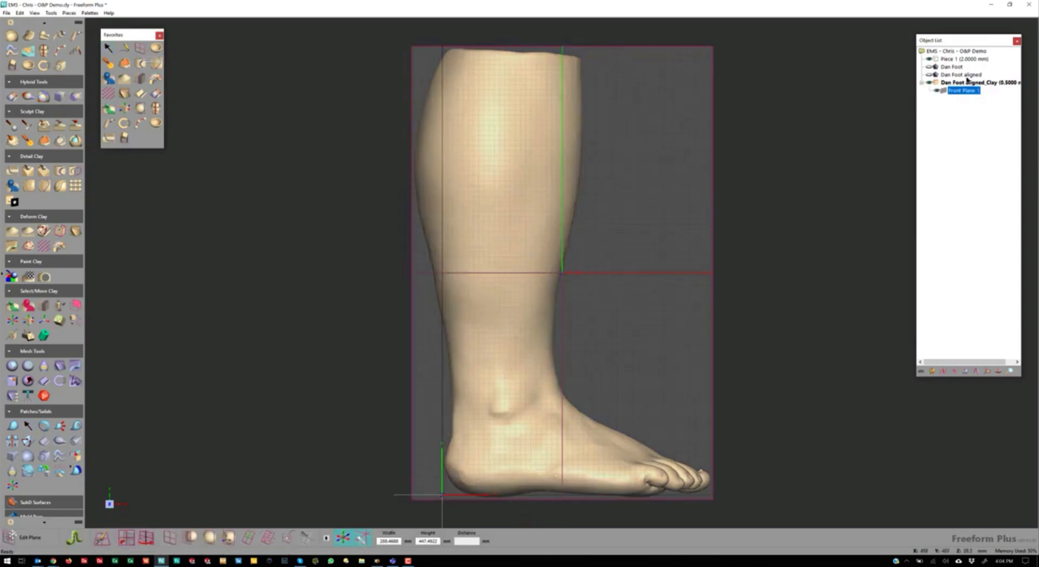
right_click(948, 91)
left_click(959, 94)
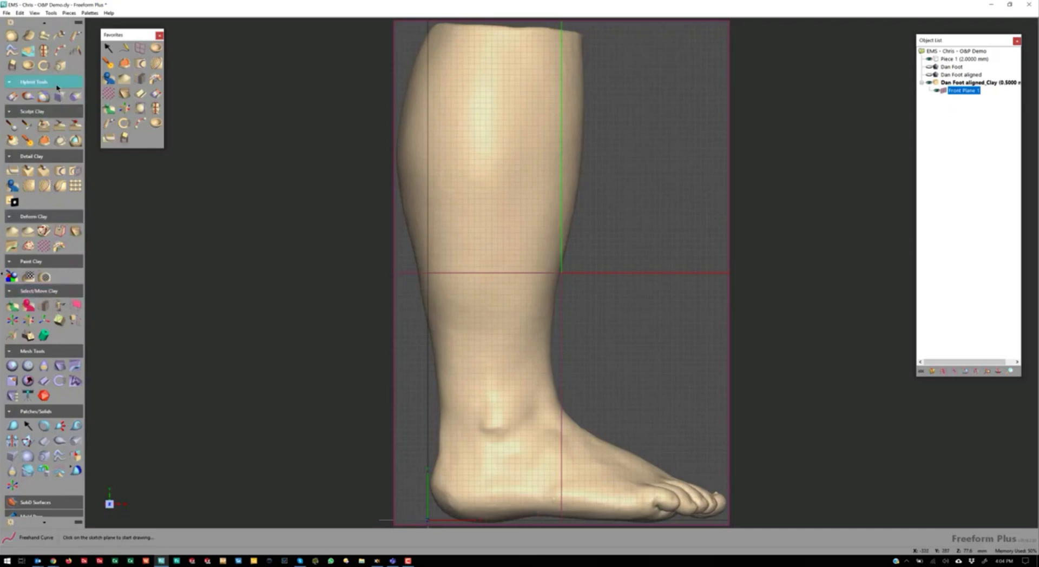
Sketch a five-line outline about 405 mm tall across the upper calf, down in front of the shin, through the forefoot, below the sole and up behind the heel.
scroll(55, 124, "up", 2)
scroll(54, 124, "up", 8)
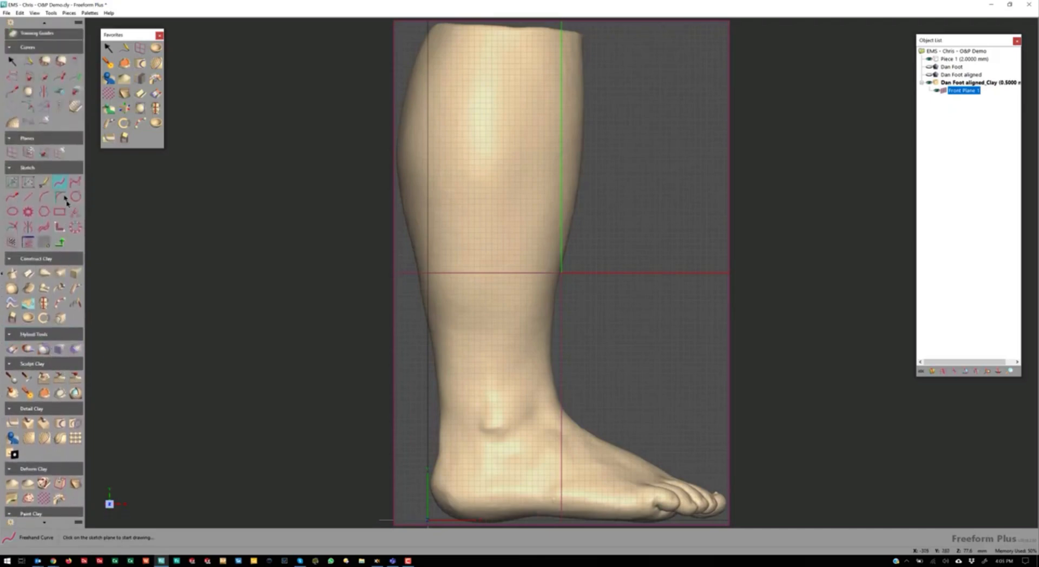
left_click(27, 197)
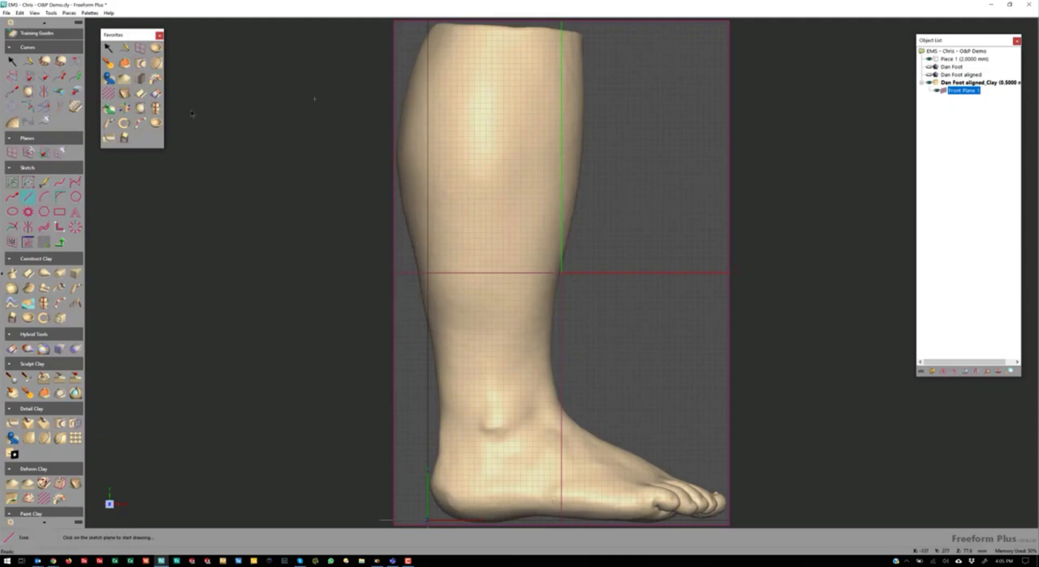
left_click(354, 94)
left_click(631, 94)
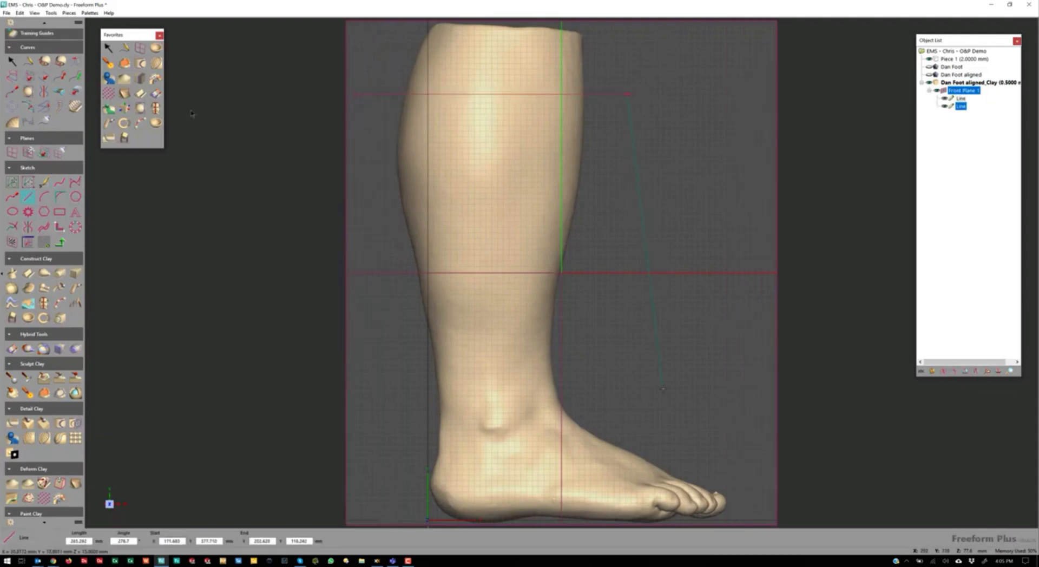
middle_click_drag(662, 388, 652, 308)
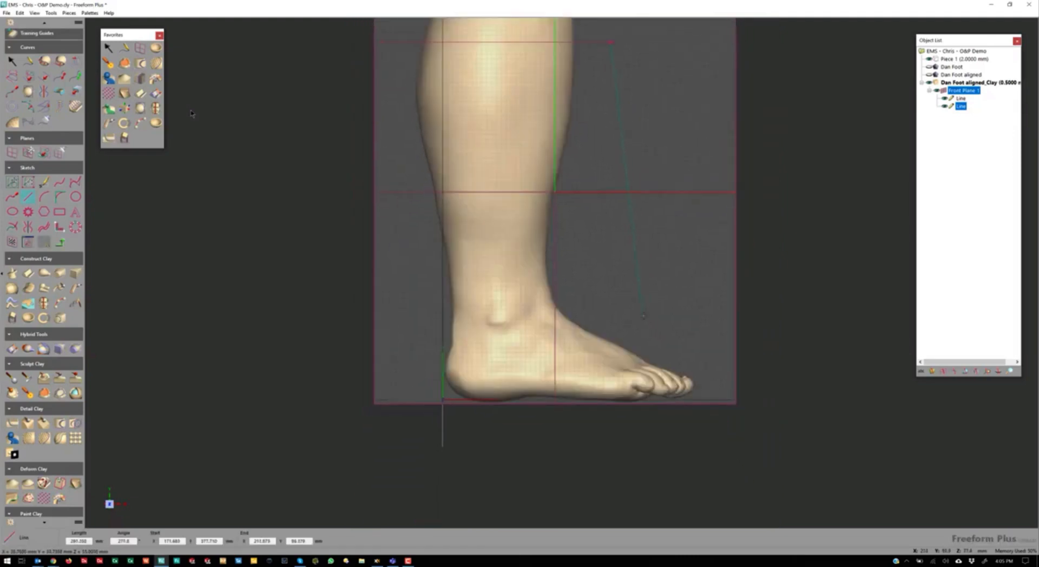
left_click(626, 314)
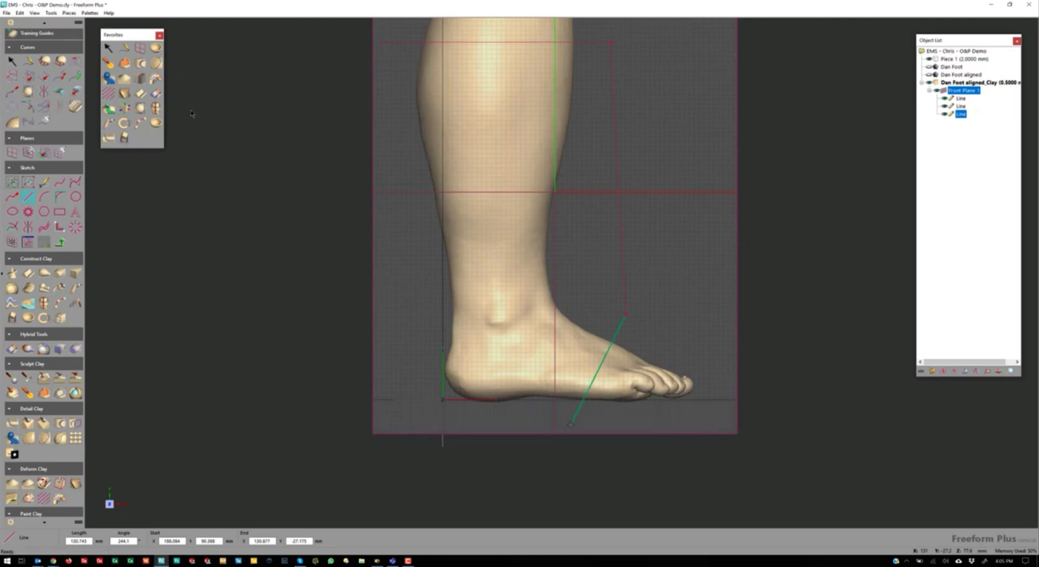
left_click(572, 426)
left_click(383, 426)
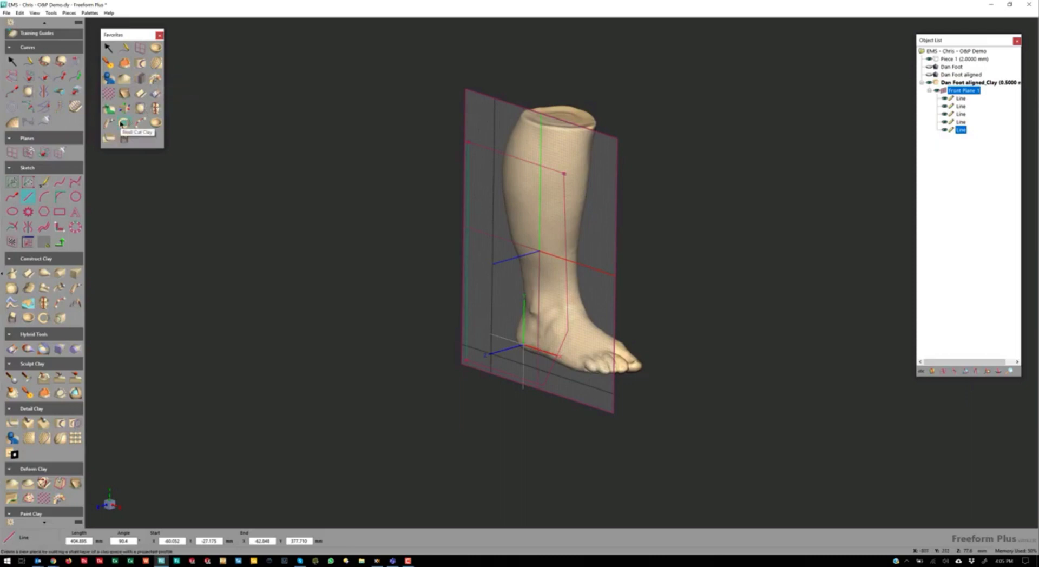
Try Shell Cut Clay, then reopen the plane's sketch and join the front line's upper end to the top line to close the profile.
left_click(121, 125)
key("Escape")
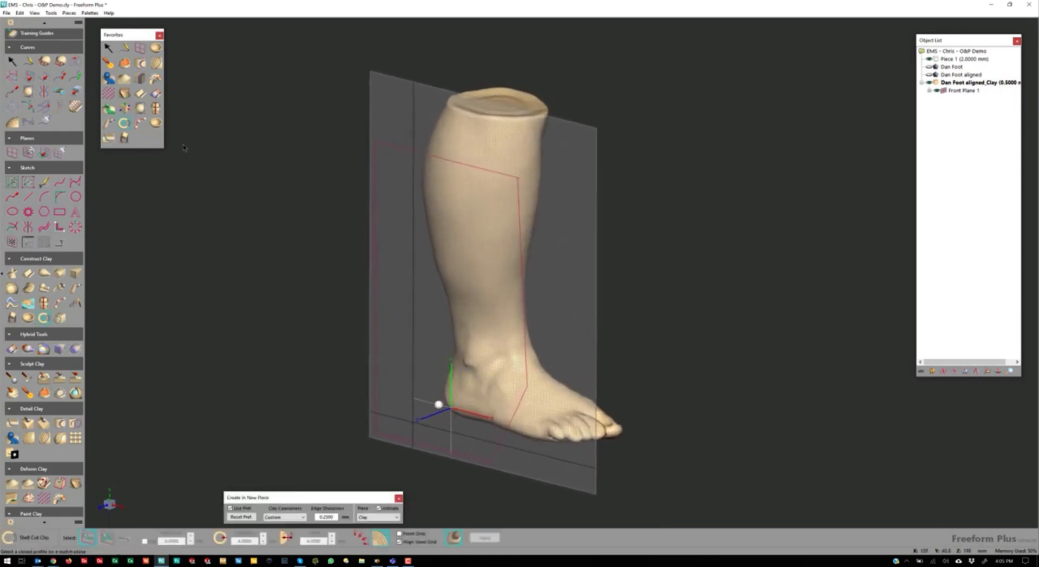
right_click(945, 92)
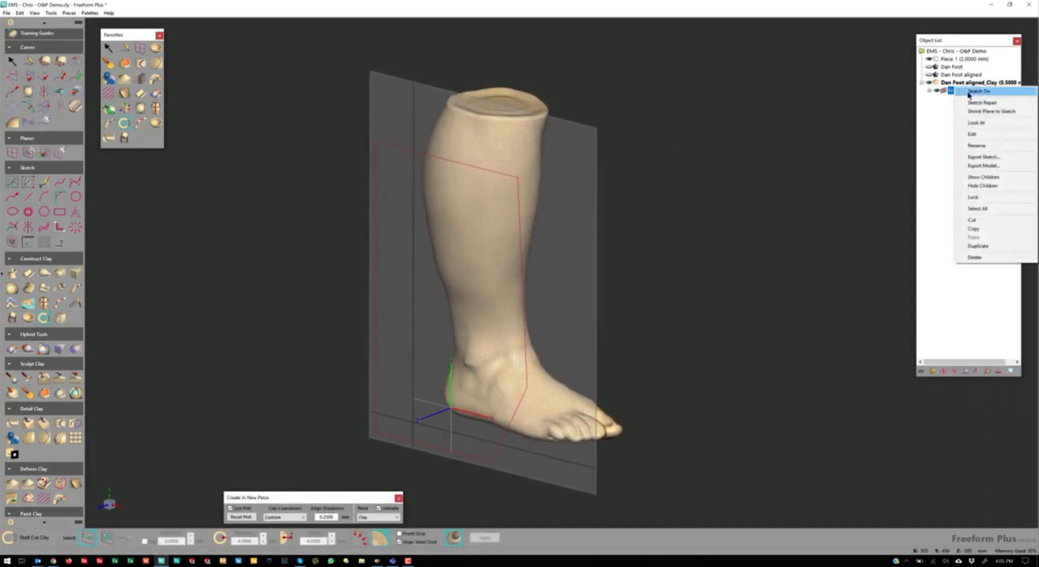
left_click(961, 97)
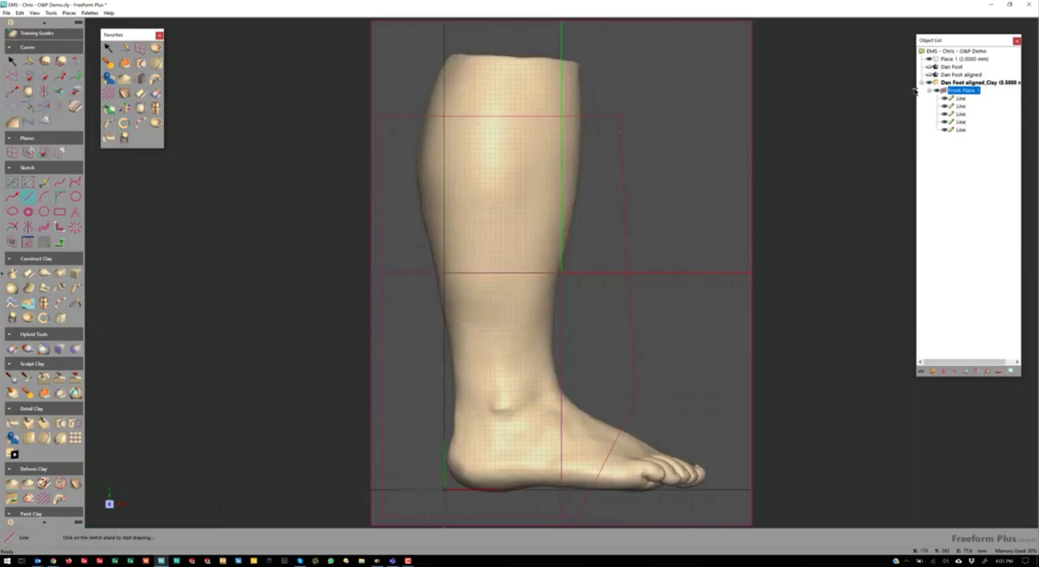
left_click(12, 181)
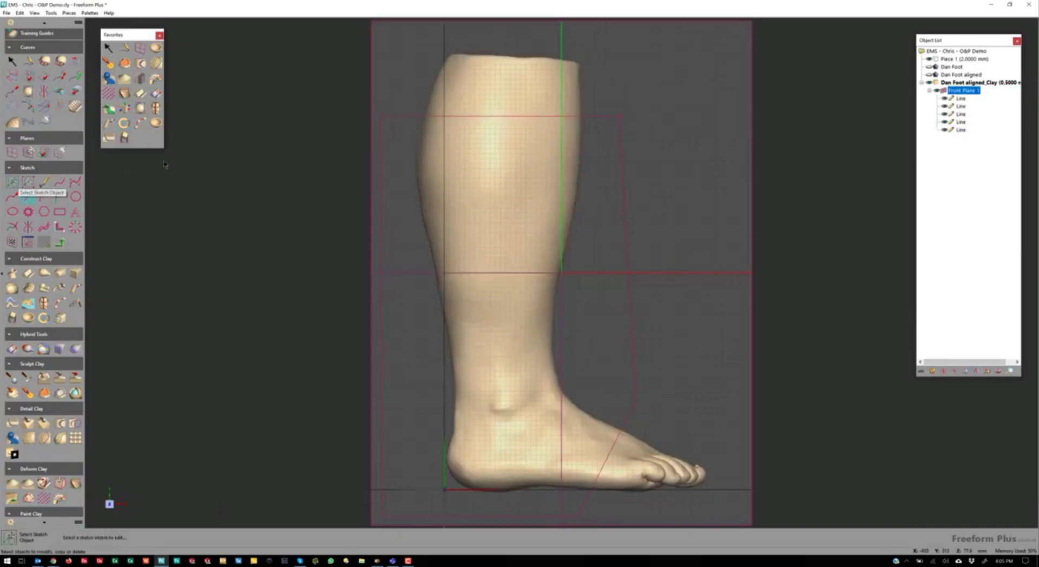
left_click(617, 180)
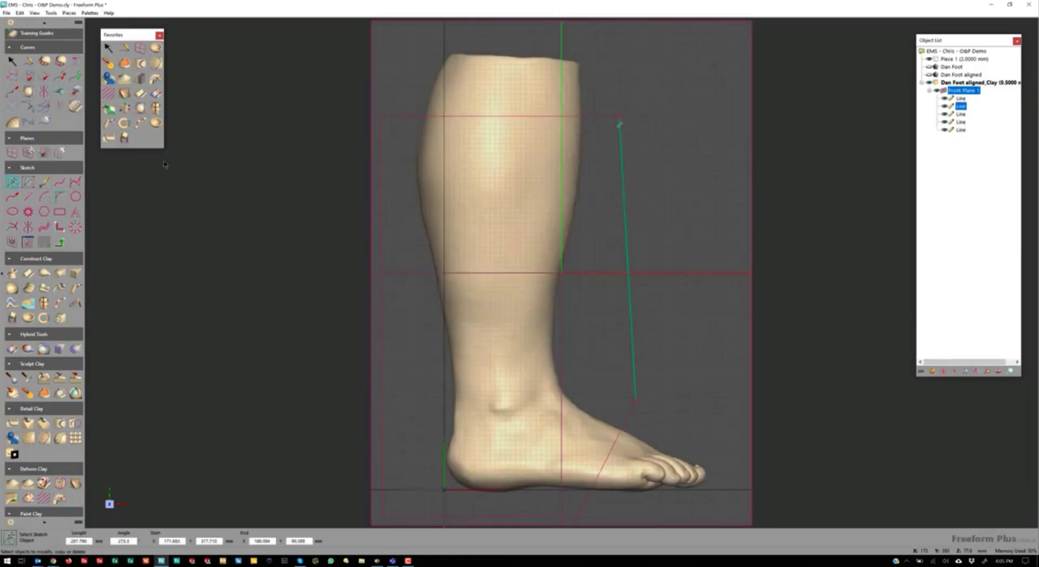
left_click(619, 116)
left_click(886, 157)
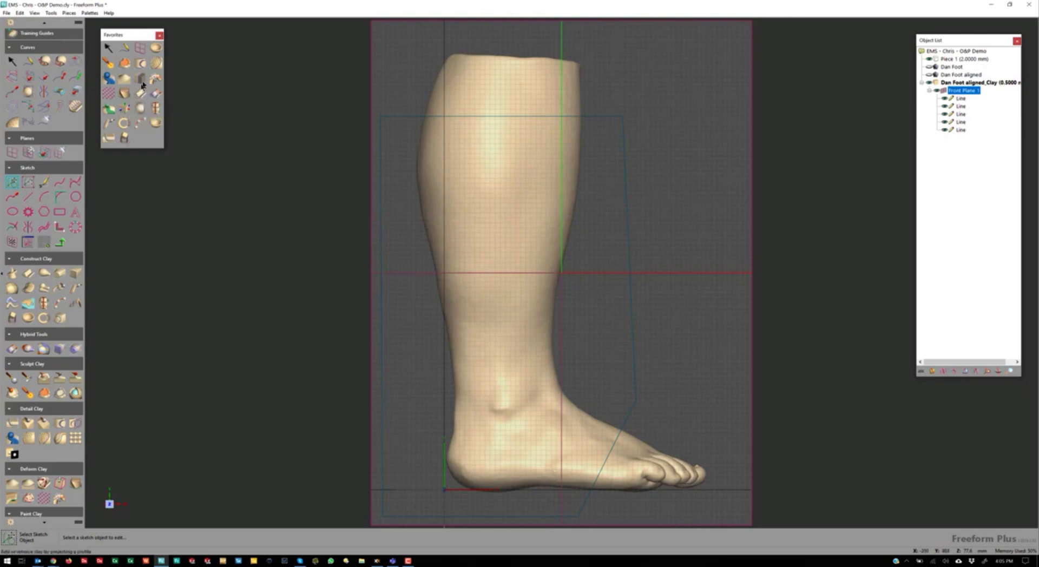
Shell-cut the clay leg with the closed profile, using 4 mm thickness, 4 mm offset and 0.25 mm edge sharpness for the new piece.
left_click(124, 123)
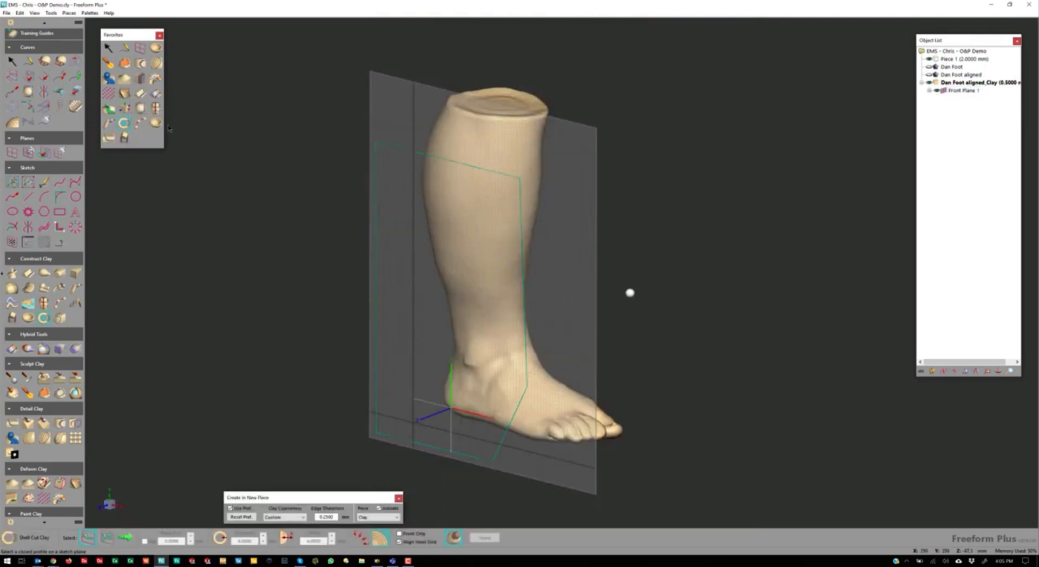
middle_click_drag(564, 397, 538, 366)
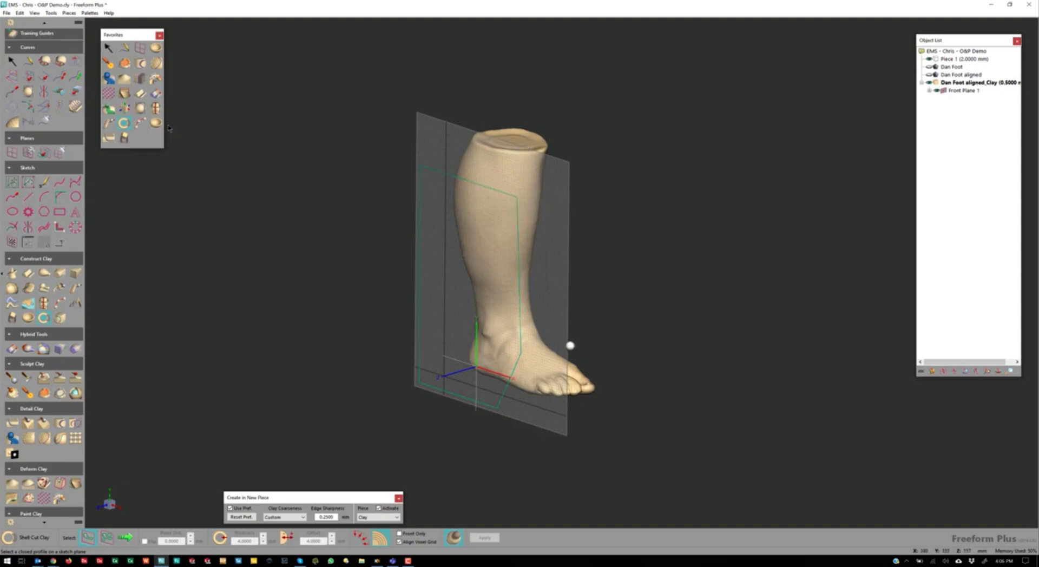
left_click(128, 539)
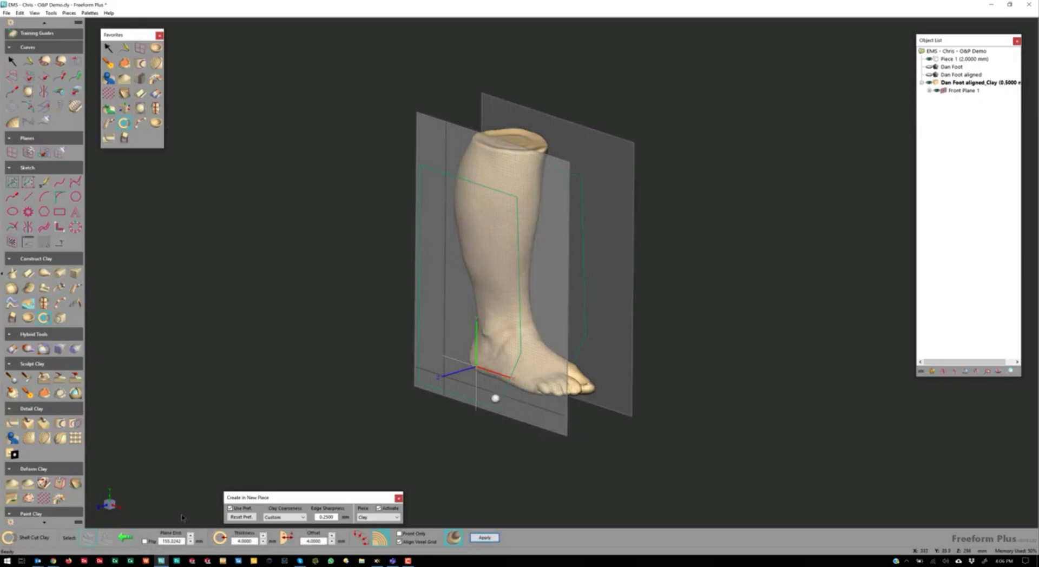
middle_click_drag(494, 399, 472, 393)
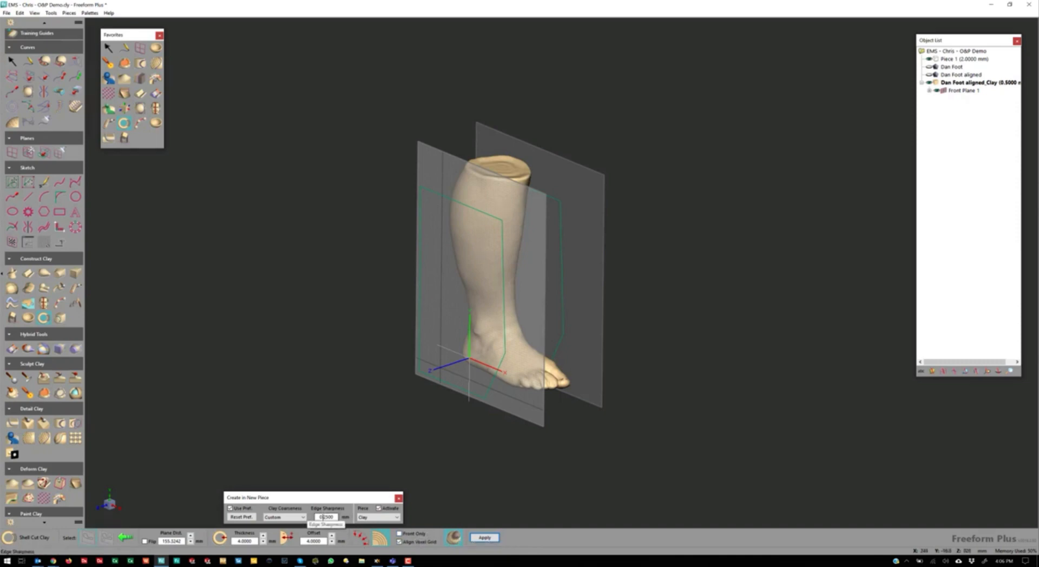
left_click(485, 538)
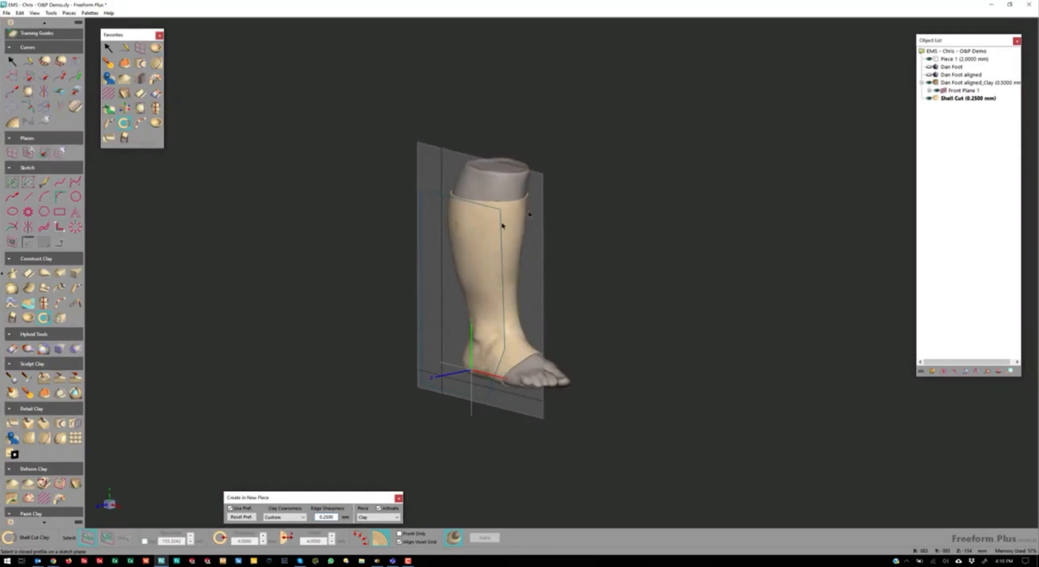
Hide the clay leg and the front plane to display the shell cut piece on its own.
middle_click_drag(555, 232, 559, 260)
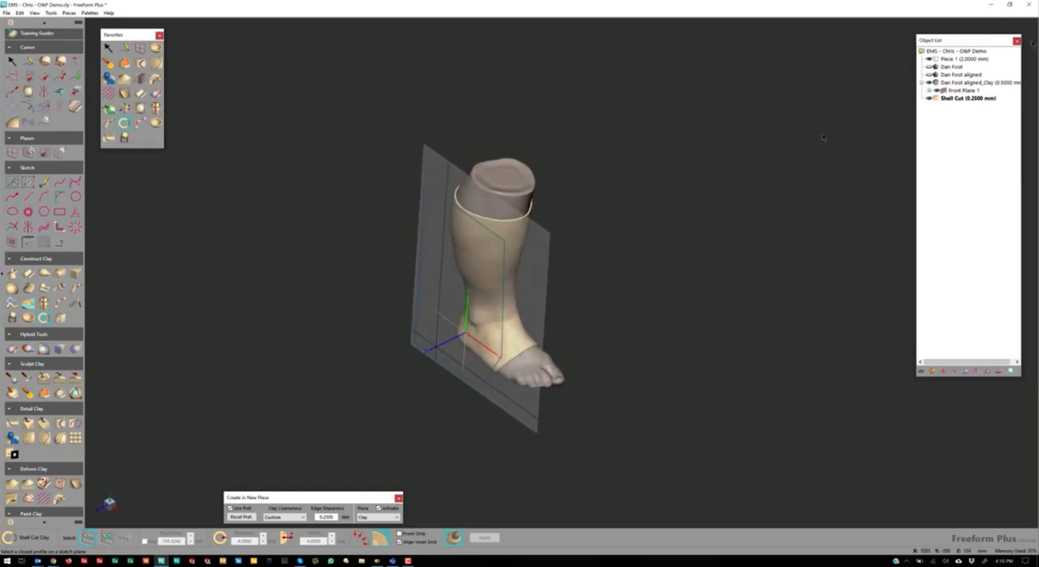
left_click(929, 83)
middle_click_drag(707, 176, 691, 225)
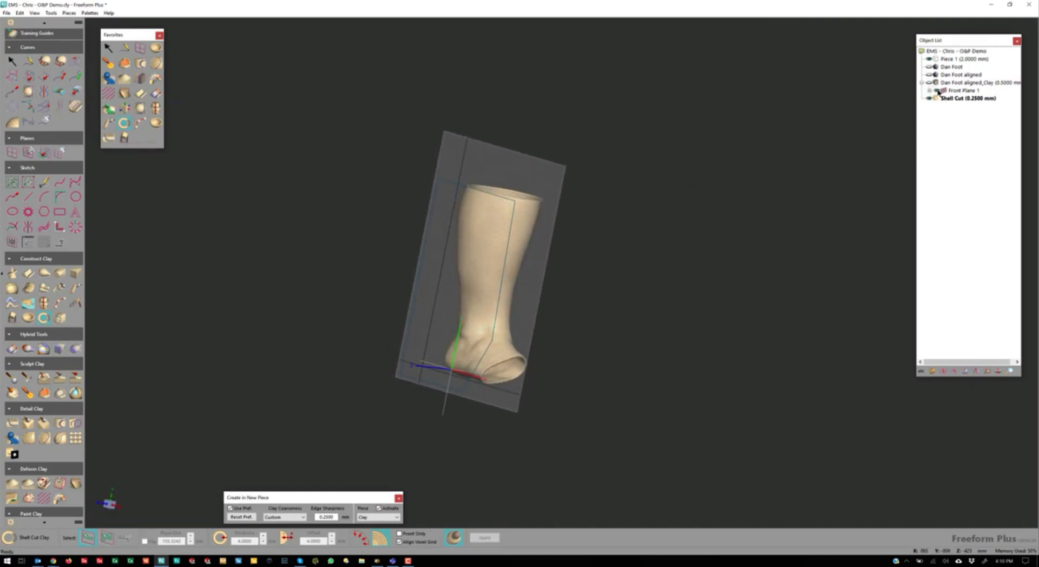
left_click(933, 90)
middle_click_drag(676, 216, 546, 247)
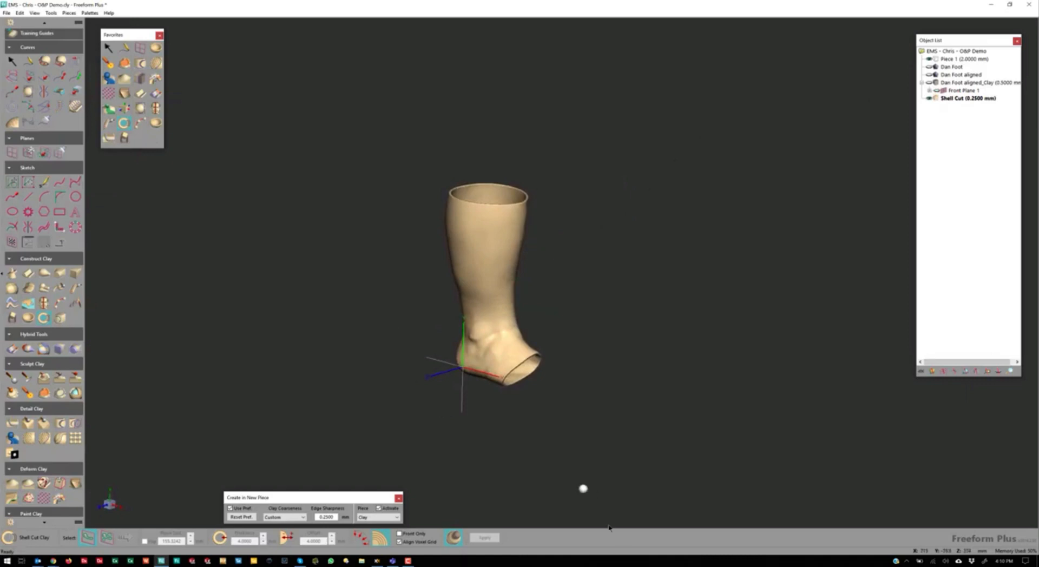
Show the clay leg inside the shell again and examine the shell's fit and its calf and forefoot edges.
middle_click_drag(559, 312, 601, 323)
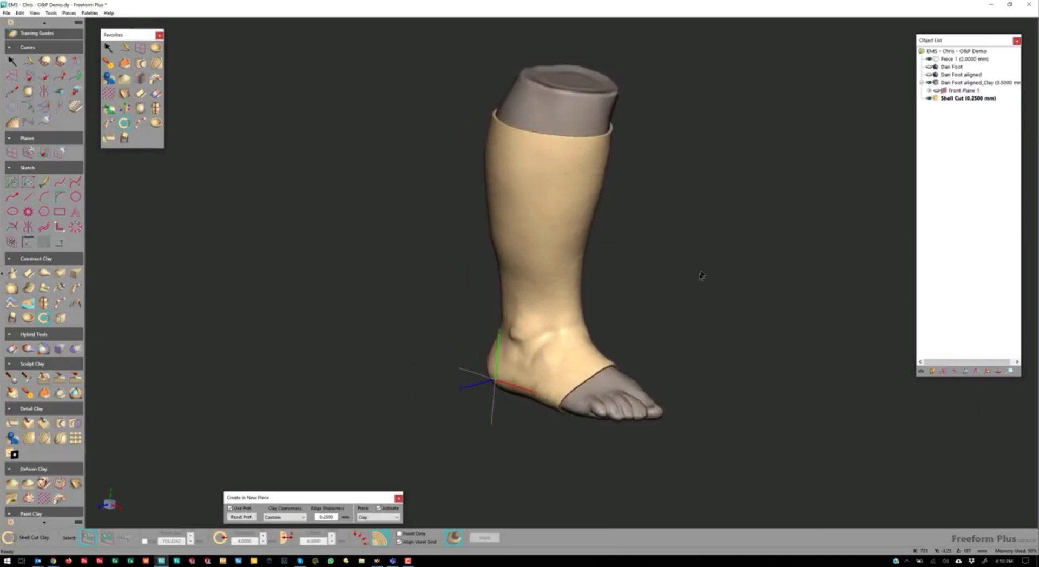
mouse_move(700, 272)
middle_mouse_down()
mouse_move(723, 275)
mouse_move(697, 271)
middle_mouse_up()
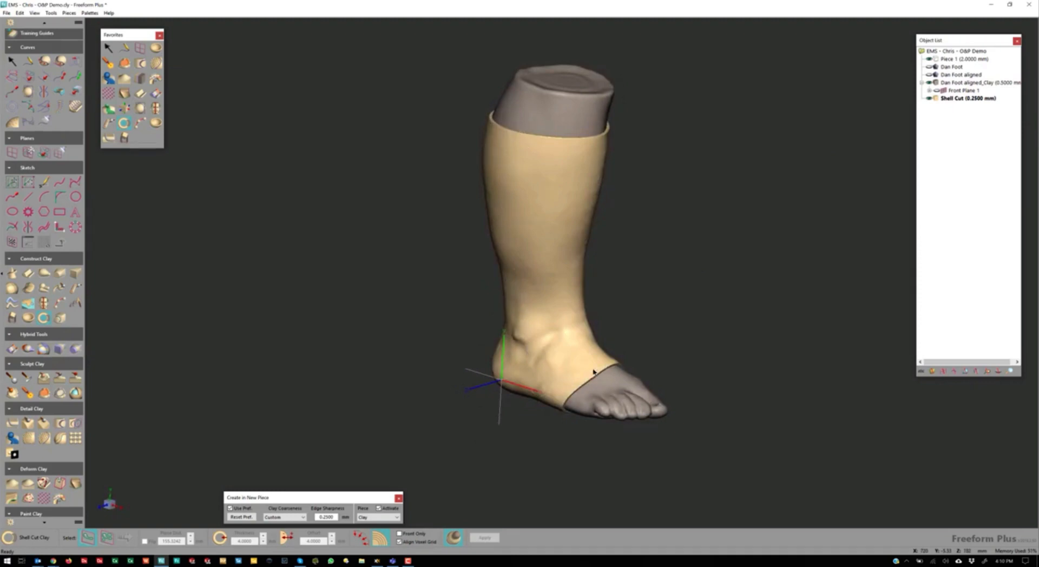
middle_click_drag(649, 269, 644, 268)
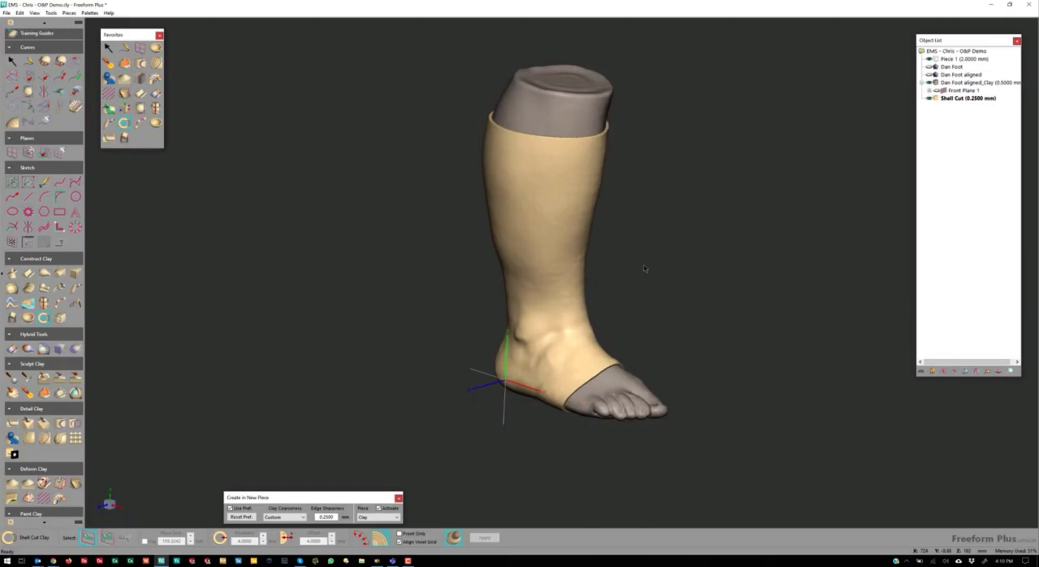
middle_click_drag(667, 263, 660, 255)
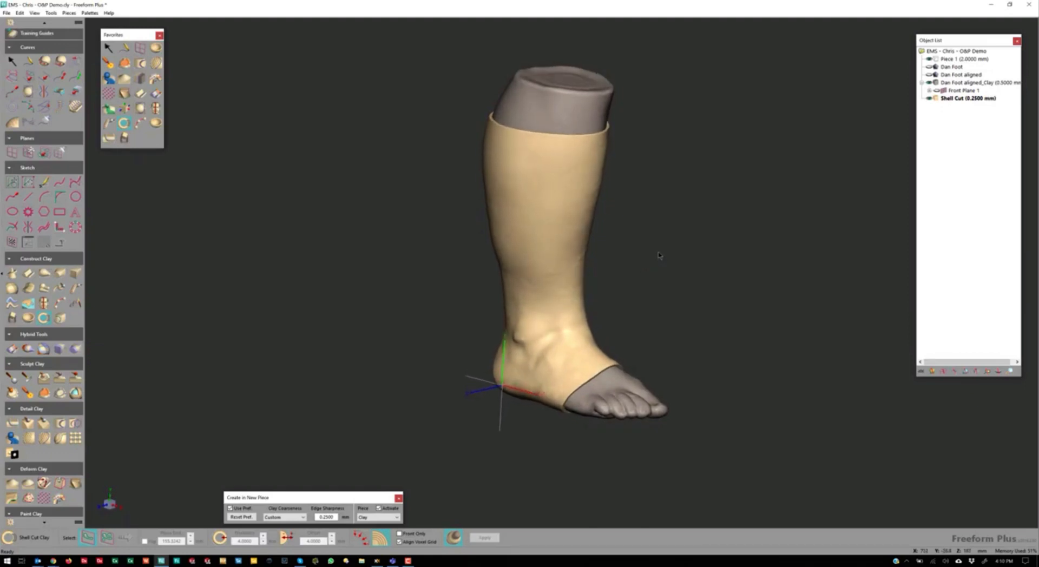
Show the clay leg's front plane and sketch a freehand curve on it from above the shell's calf edge down past the ankle to the toes.
middle_click_drag(653, 253, 726, 249)
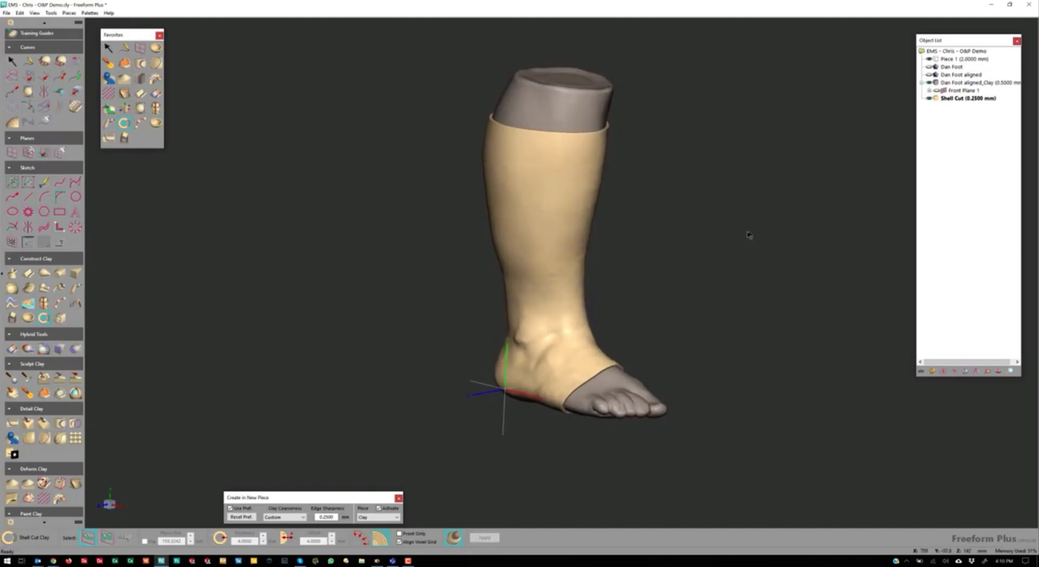
left_click(937, 91)
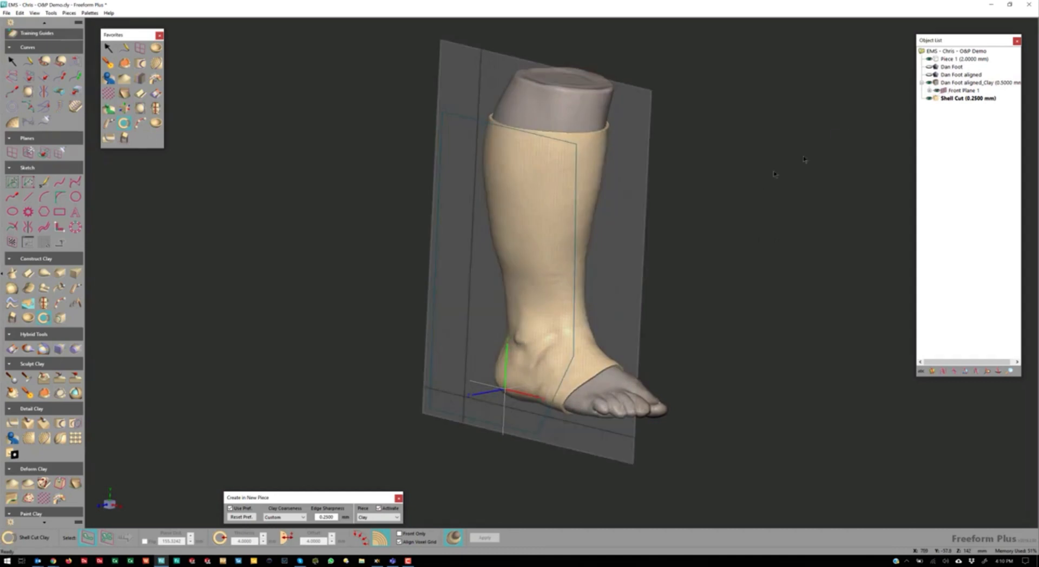
right_click(953, 90)
left_click(975, 102)
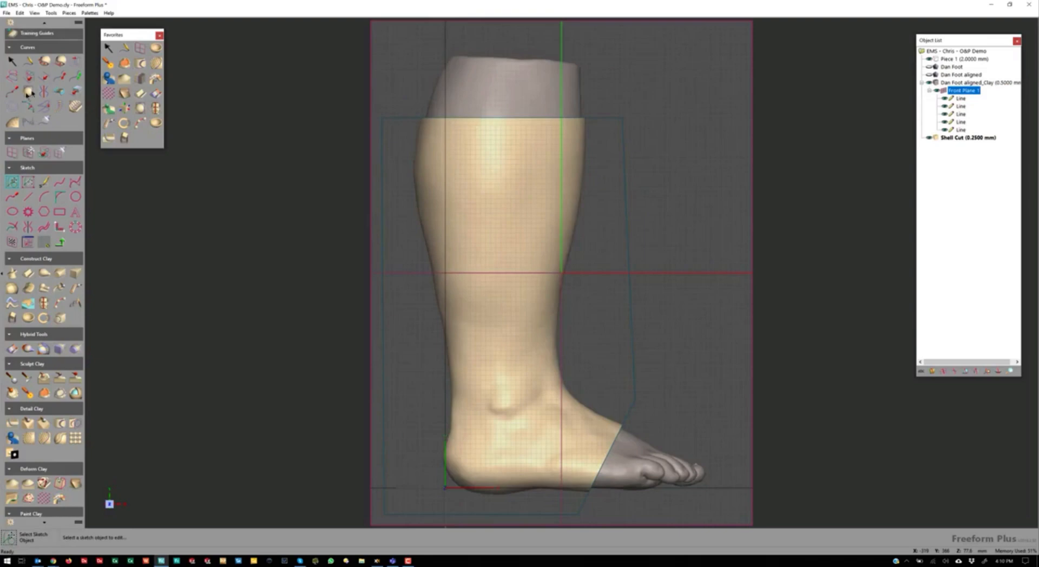
left_click(59, 183)
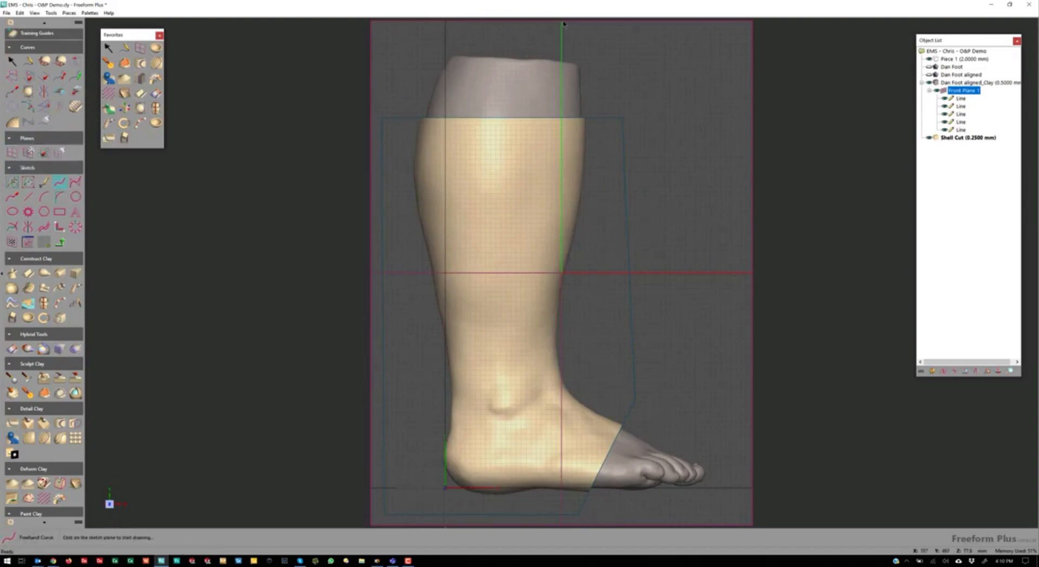
left_click(500, 81)
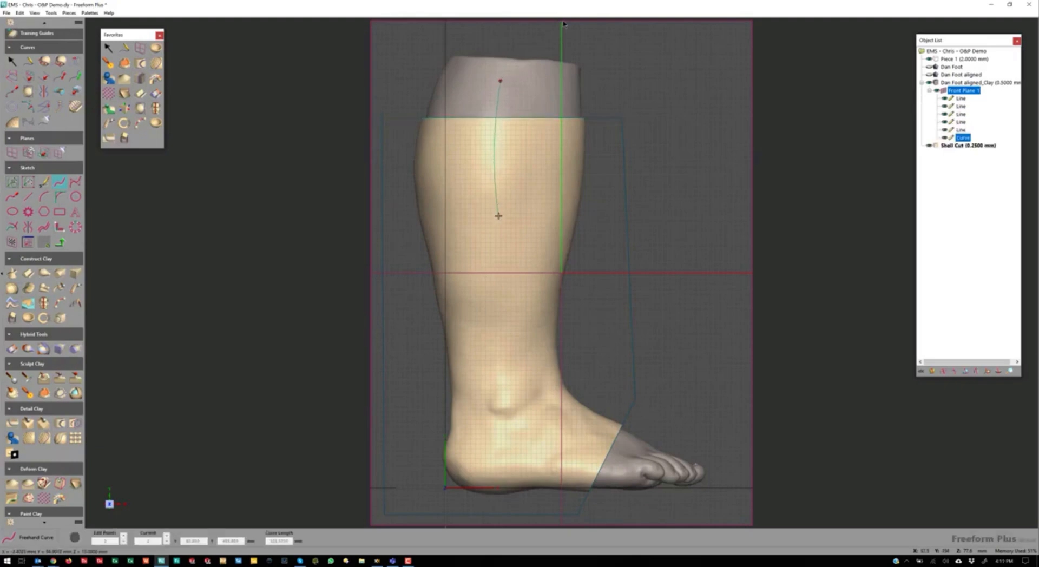
mouse_move(493, 263)
left_mouse_down()
mouse_move(502, 348)
mouse_move(536, 417)
mouse_move(654, 454)
left_mouse_up()
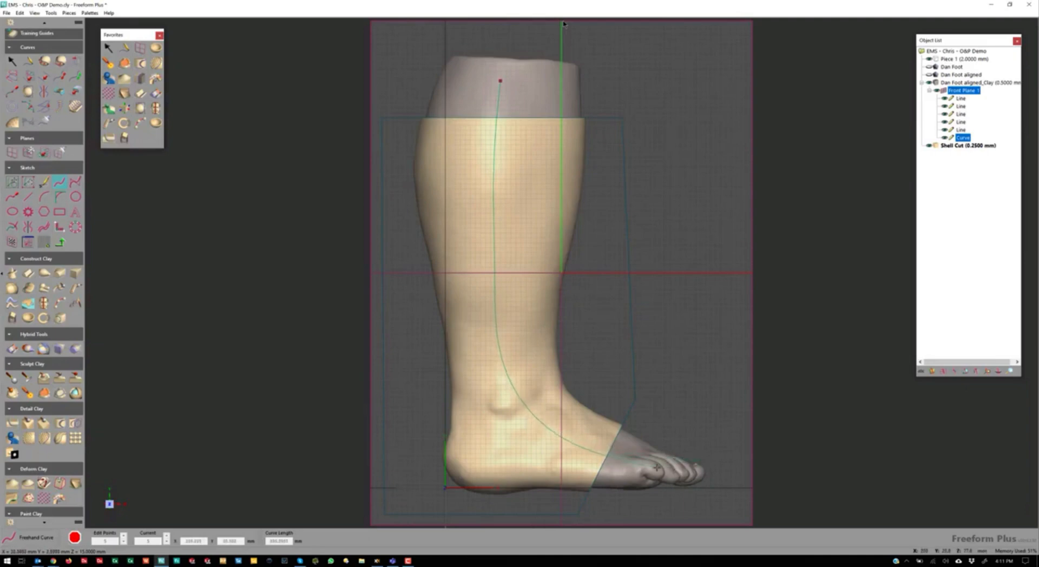
left_click_drag(657, 468, 682, 447)
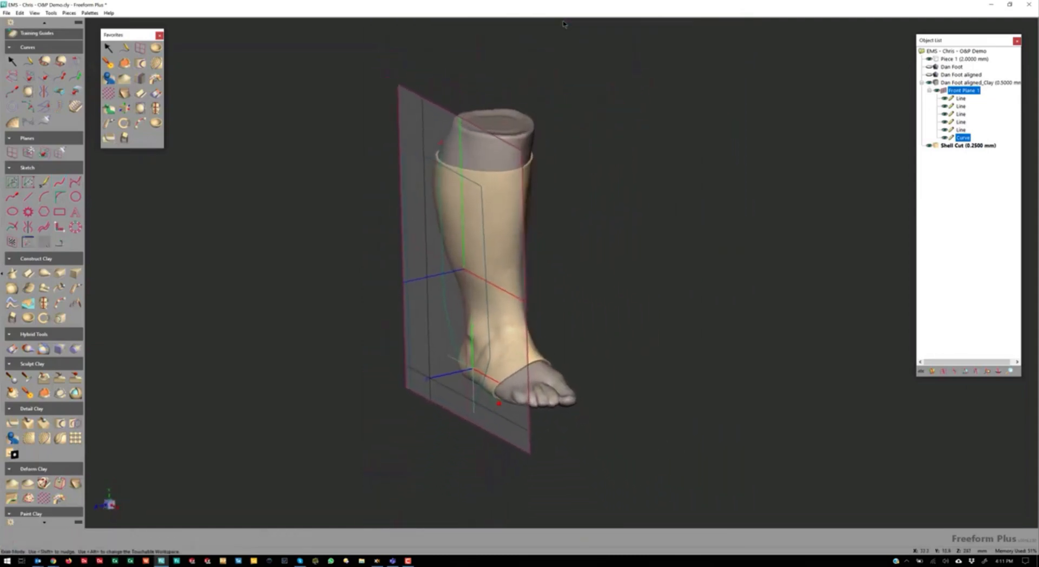
Examine the sketched trim curve against the shell from the front and from the opposite side of the leg.
key("f")
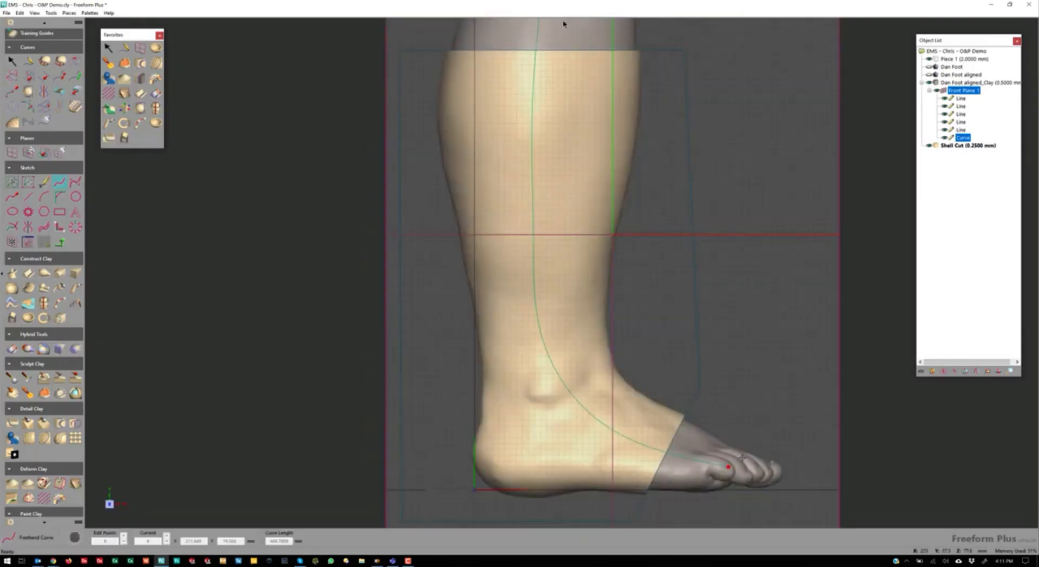
key("Left")
key("Left")
key("Left")
key("Left")
key("Left")
key("Left")
key("Left")
key("Left")
key("Left")
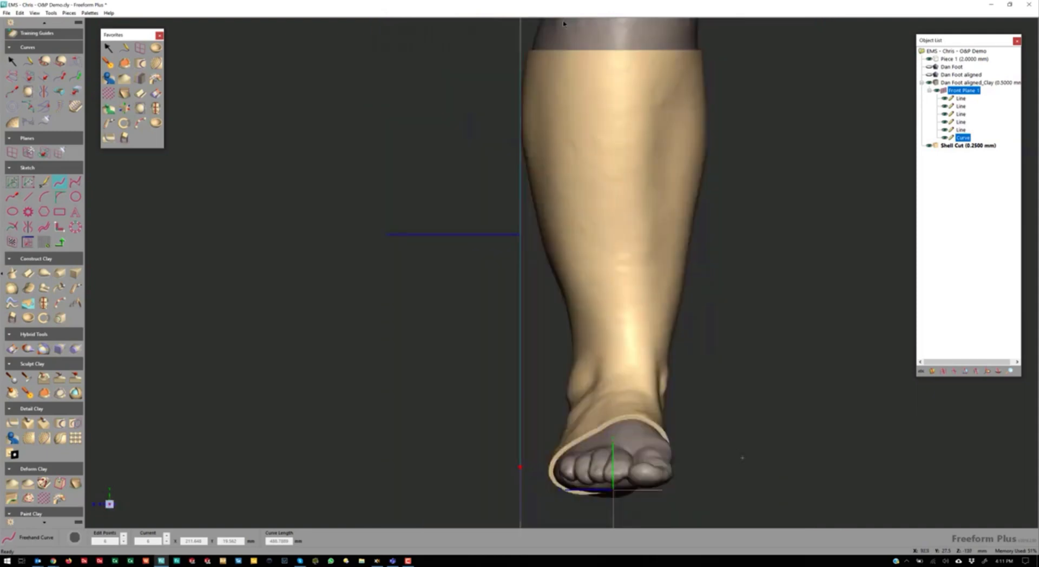
key("Left")
key("Left")
key("Left")
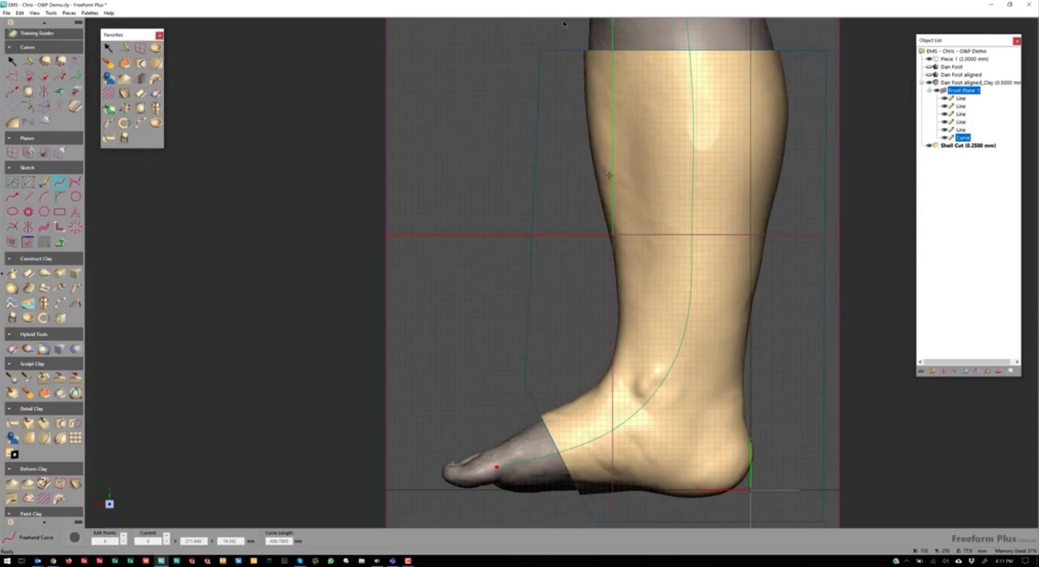
Create a second front plane on the shell cut piece and move it out to the big-toe side of the leg.
left_click(140, 48)
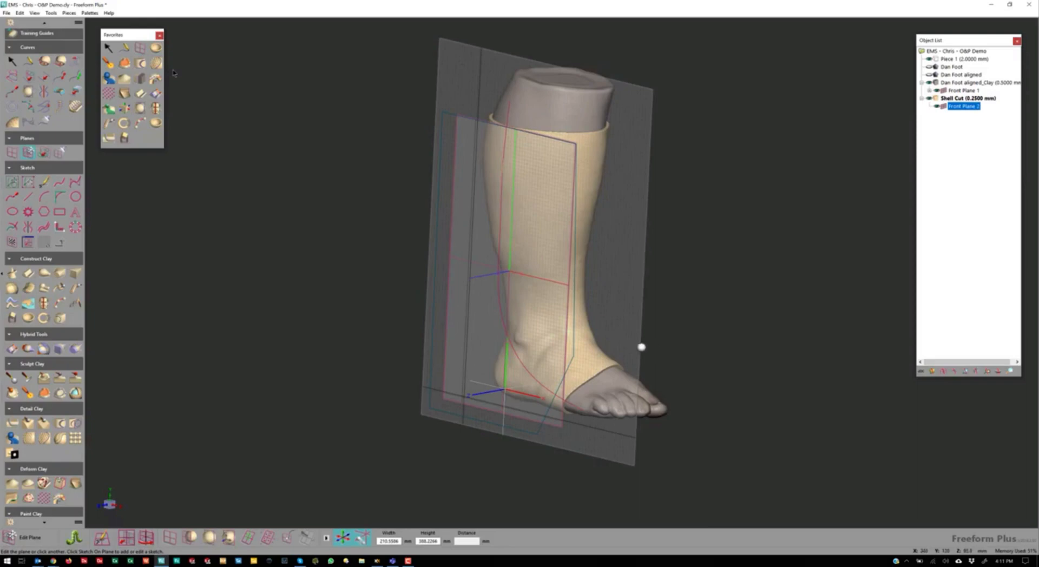
middle_click_drag(570, 323, 525, 314)
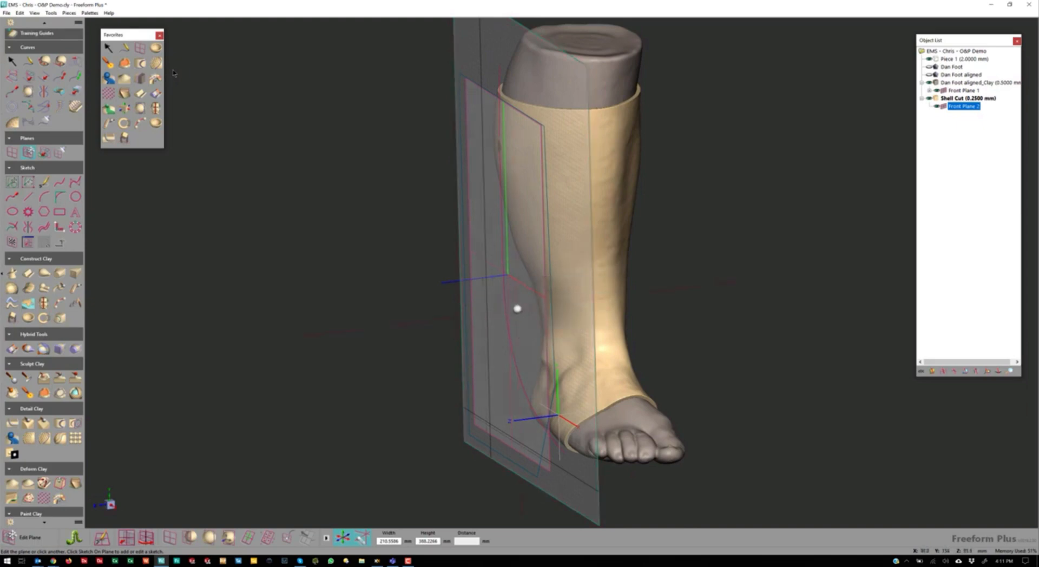
left_click_drag(518, 304, 692, 288)
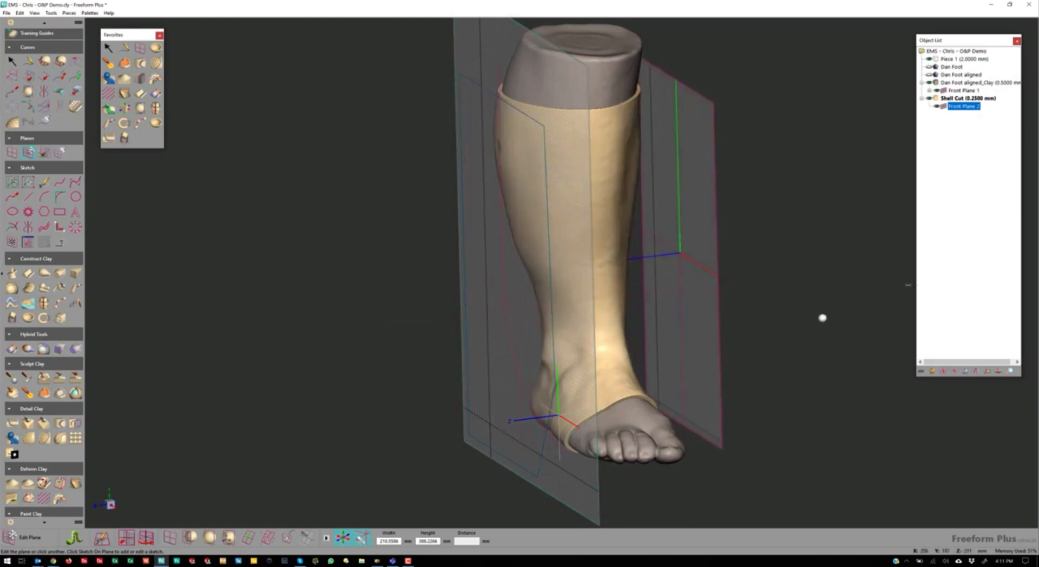
Sketch a freehand curve on the second front plane from above the calf edge, down past the inner ankle, to the big toe.
right_click(947, 107)
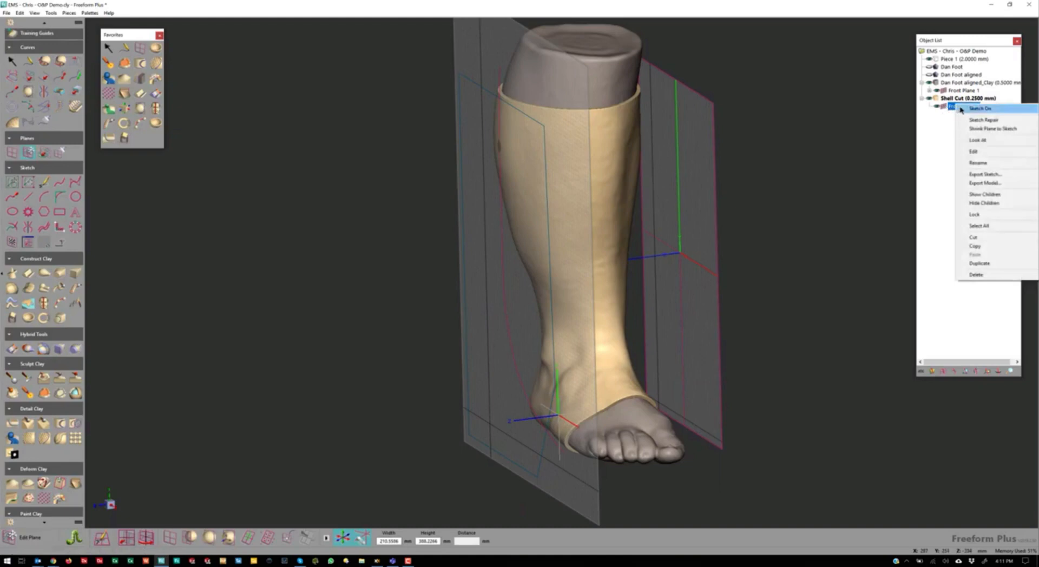
left_click(963, 108)
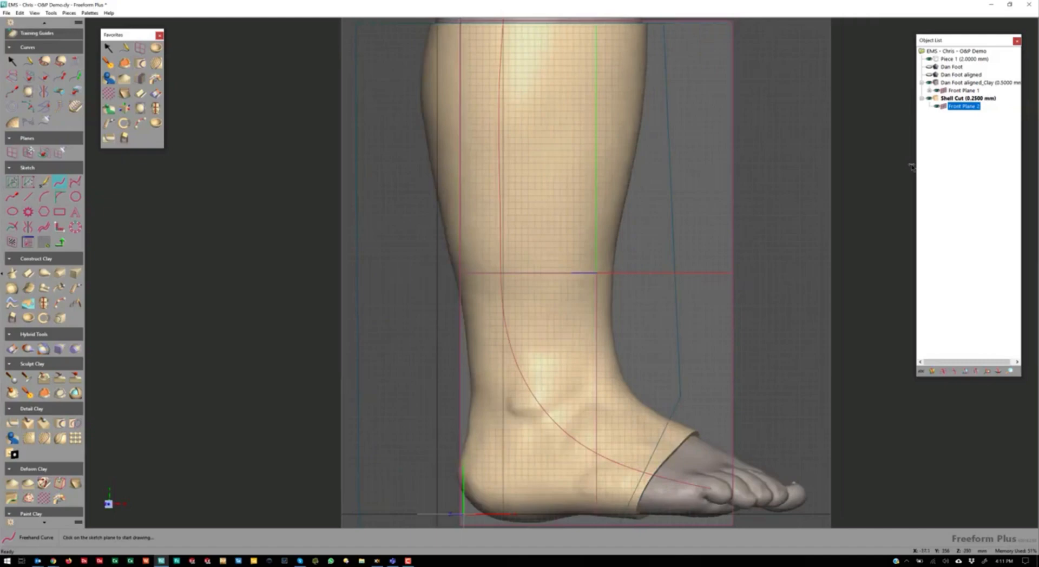
key("Left")
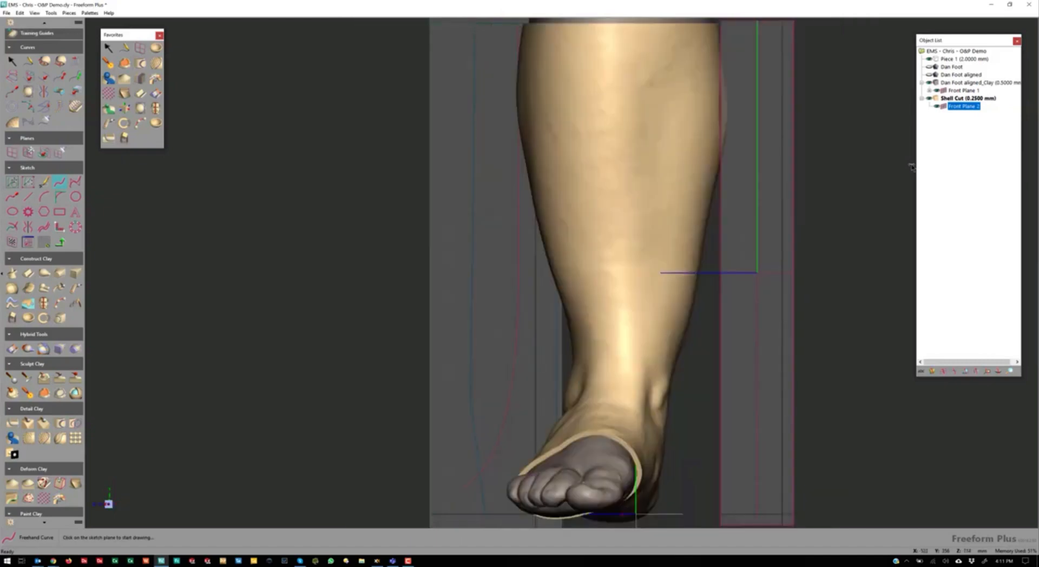
key("Left")
key("Left")
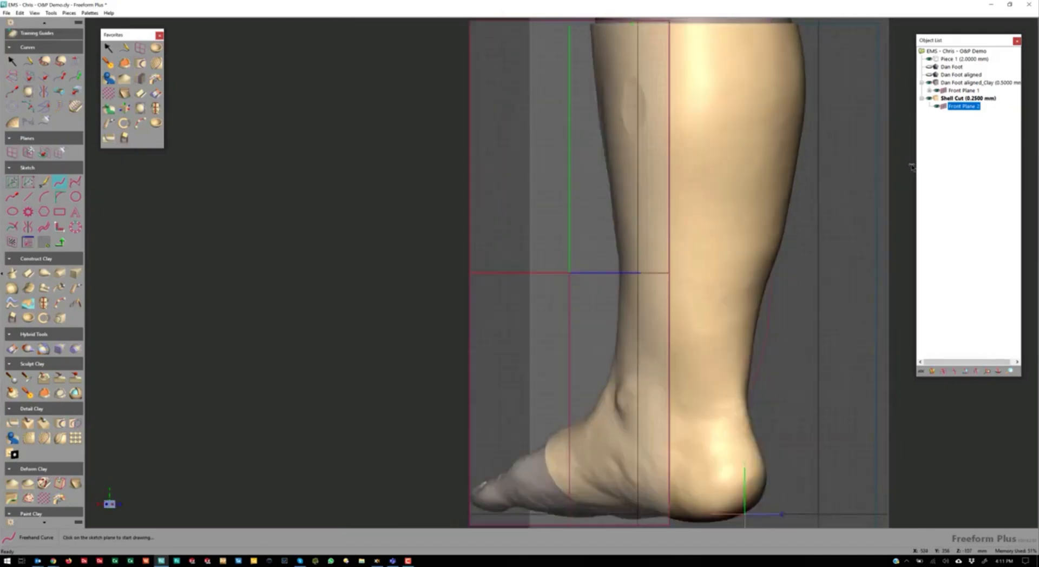
key("Left")
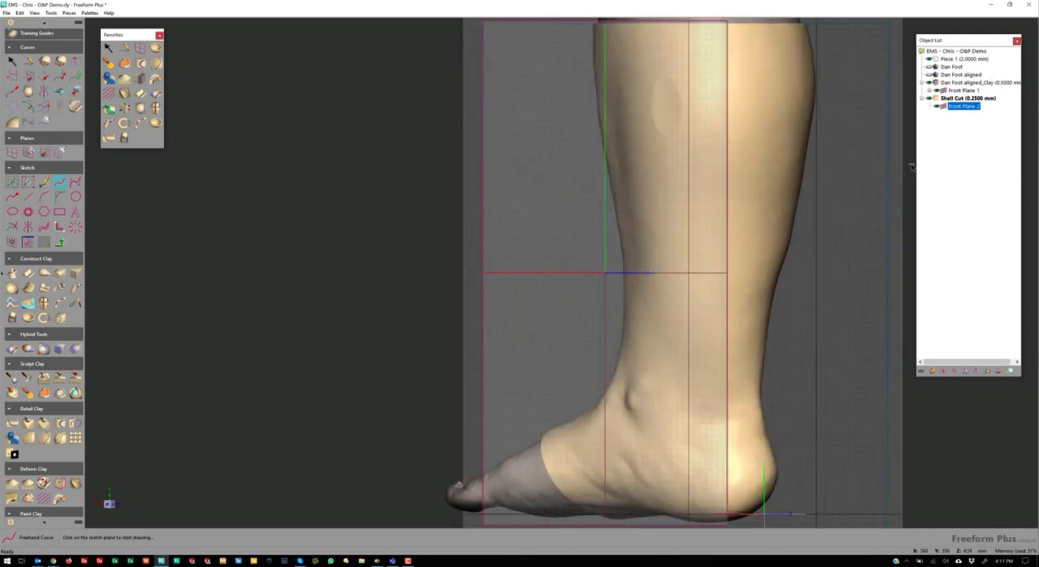
key("Left")
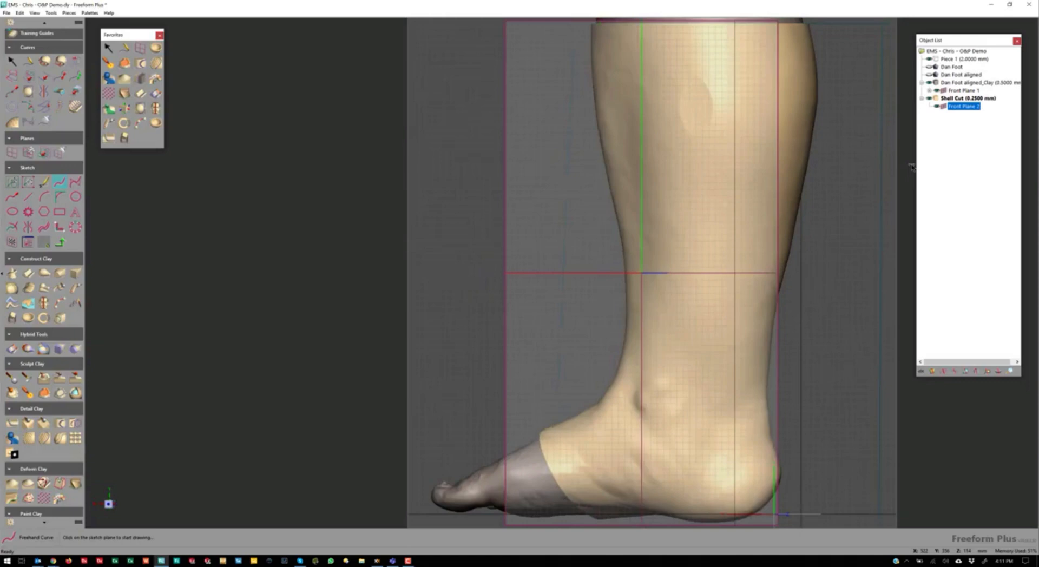
key("Left")
scroll(912, 168, "down", 4)
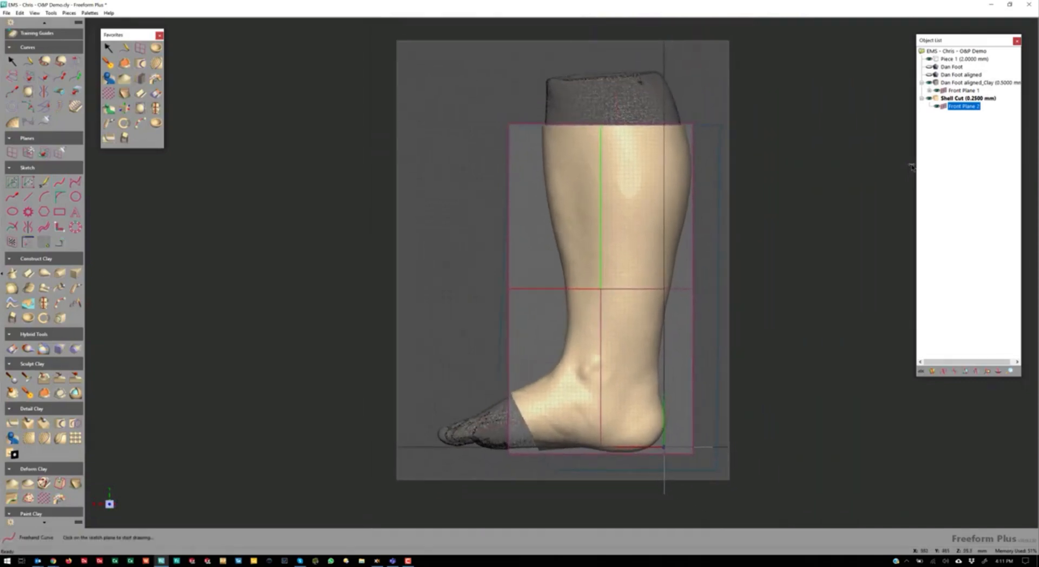
left_click(602, 109)
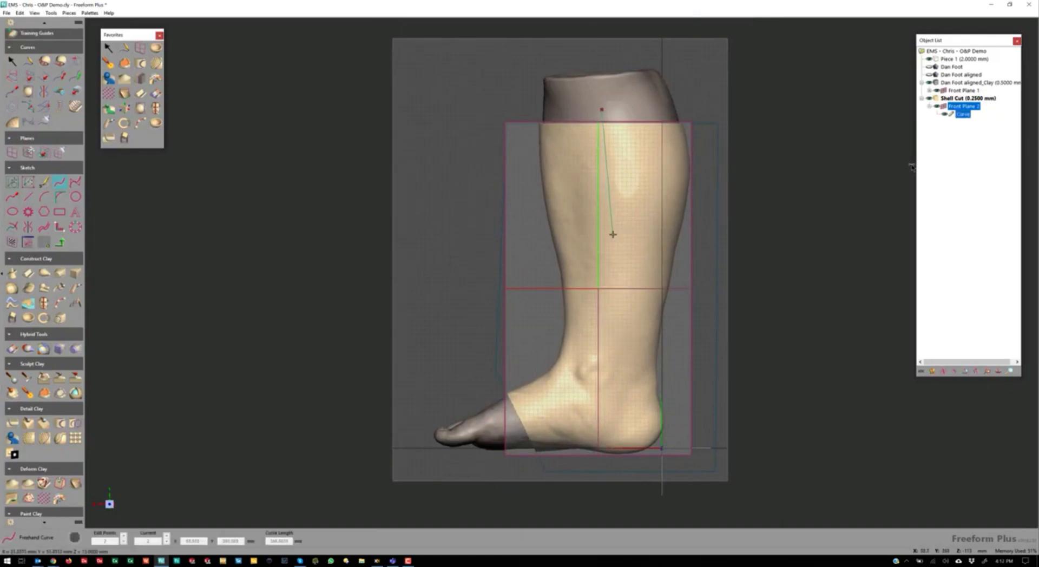
left_click(610, 317)
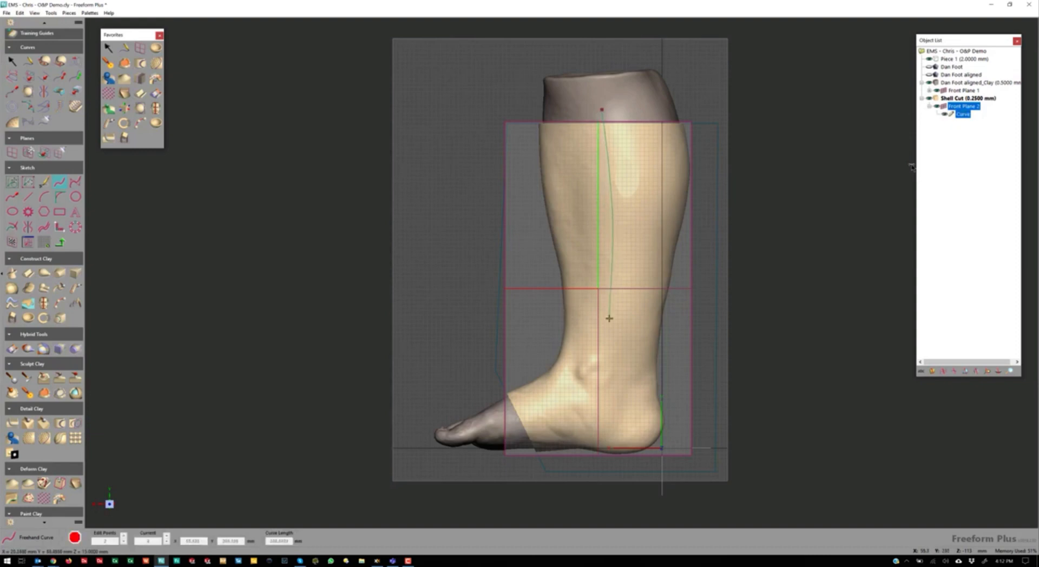
left_click(574, 397)
double_click(488, 432)
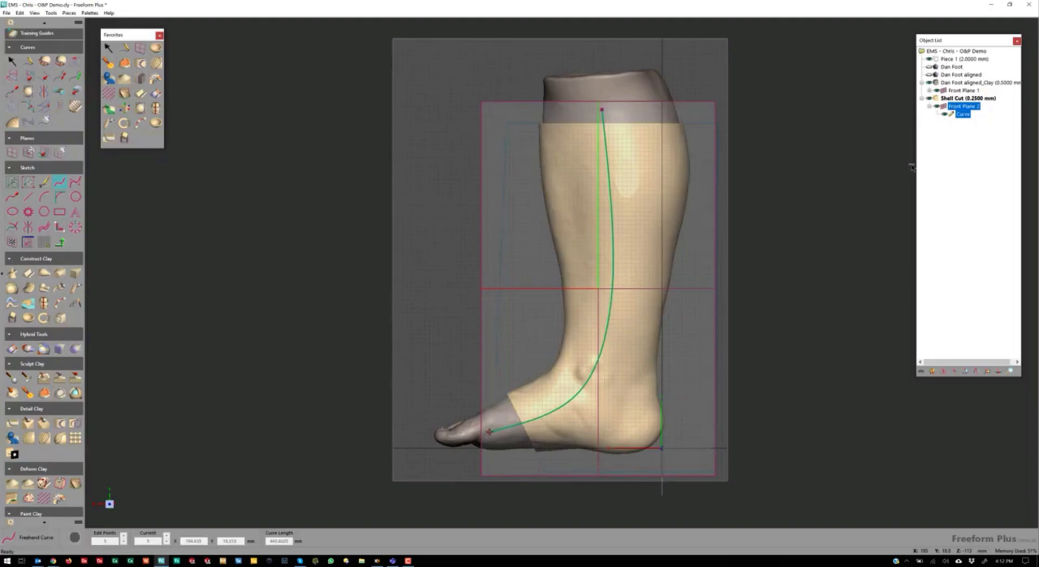
mouse_move(490, 432)
middle_mouse_down()
mouse_move(499, 413)
mouse_move(571, 409)
mouse_move(599, 420)
mouse_move(592, 427)
middle_mouse_up()
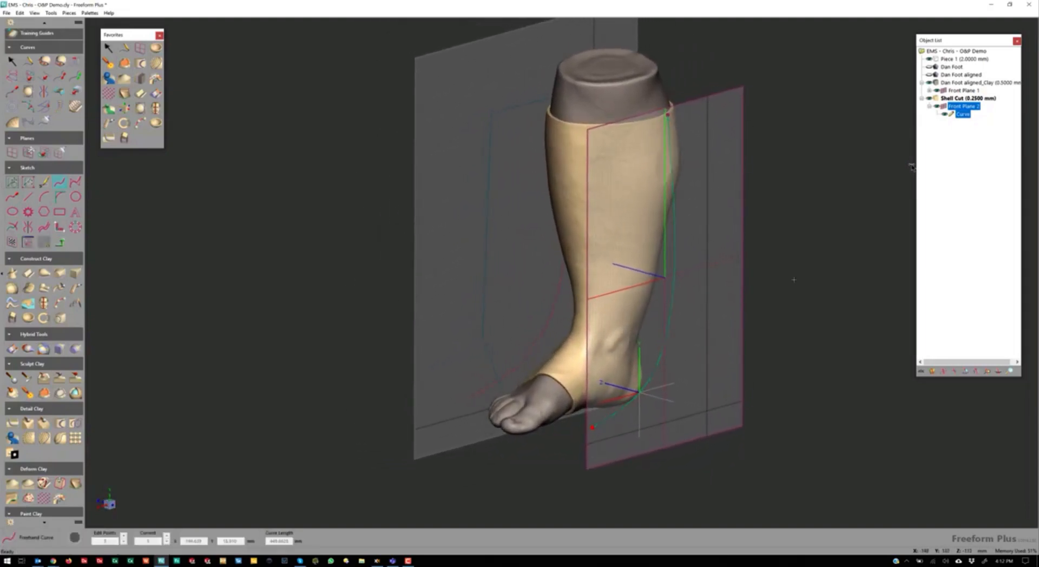
Copy the trim curves from both plane sketches into 3D curves on the shell cut piece, and hide both planes.
left_click(108, 47)
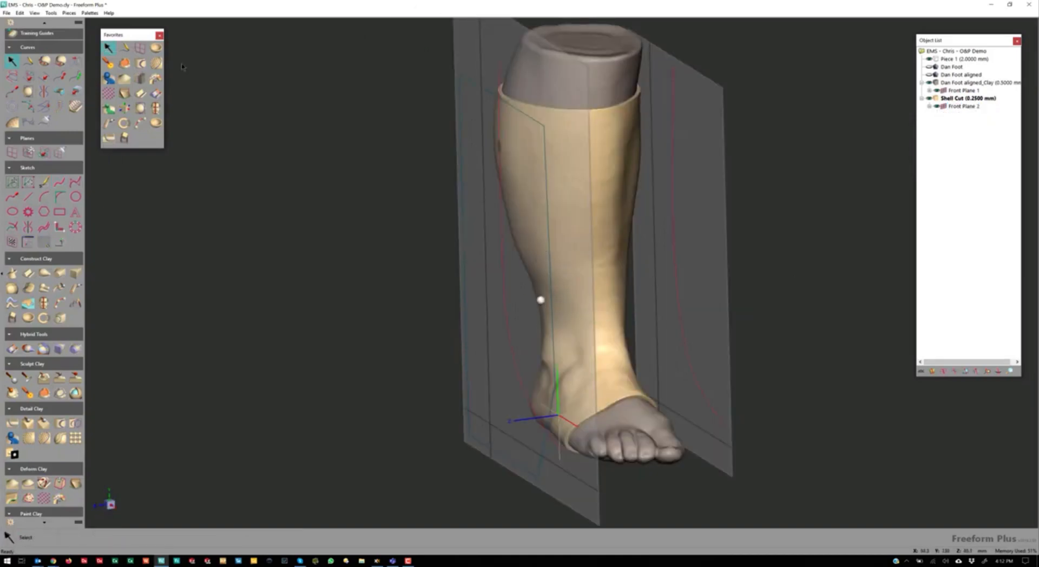
right_click(948, 91)
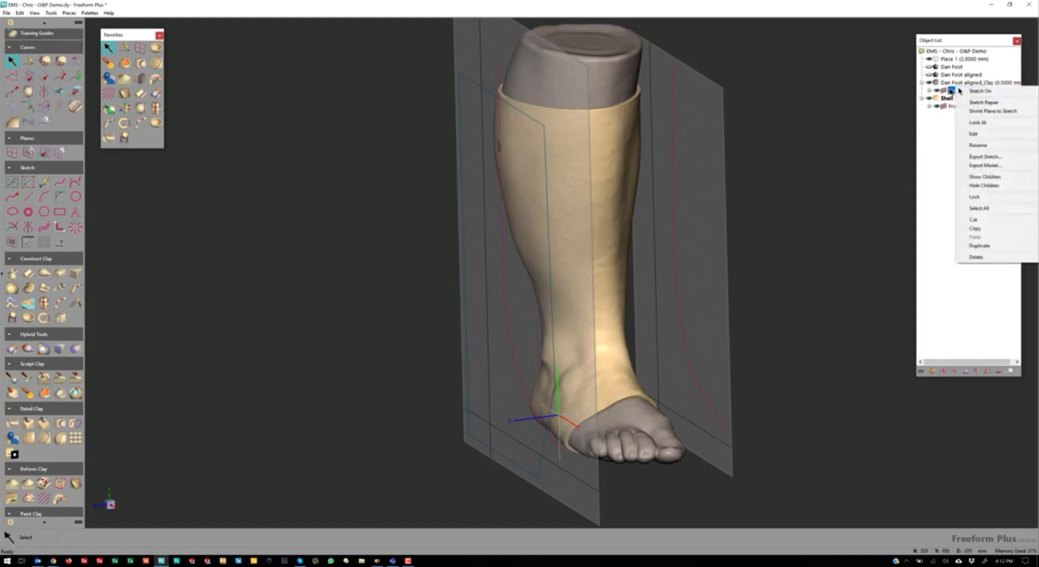
left_click(974, 133)
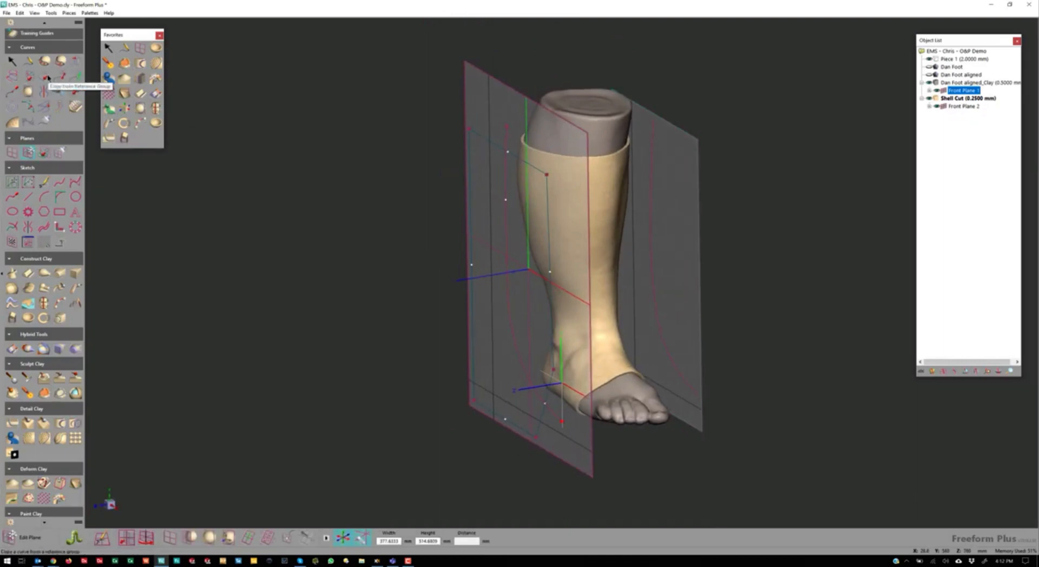
left_click(30, 78)
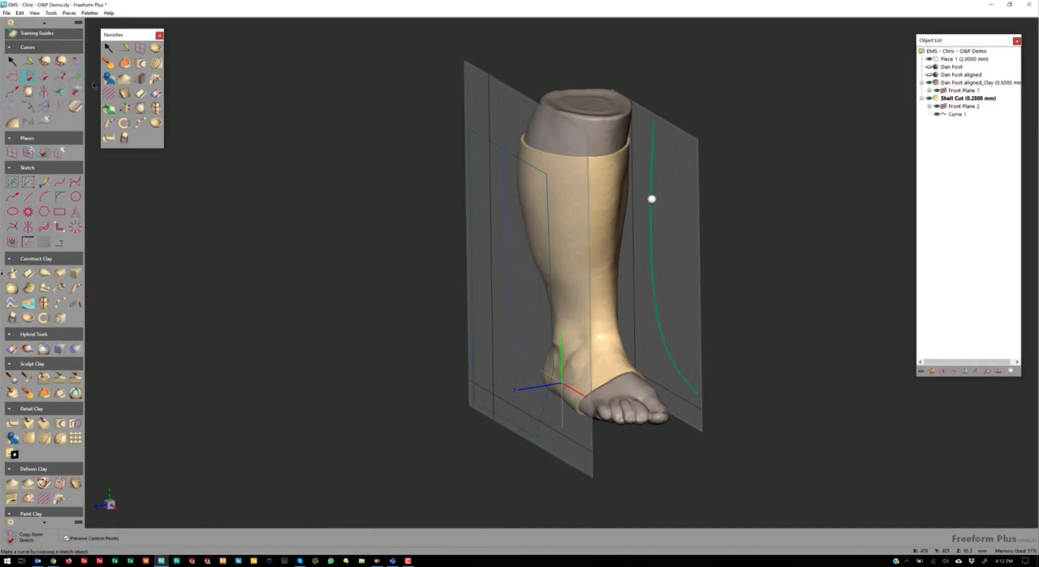
left_click(555, 357)
left_click(937, 90)
left_click(937, 106)
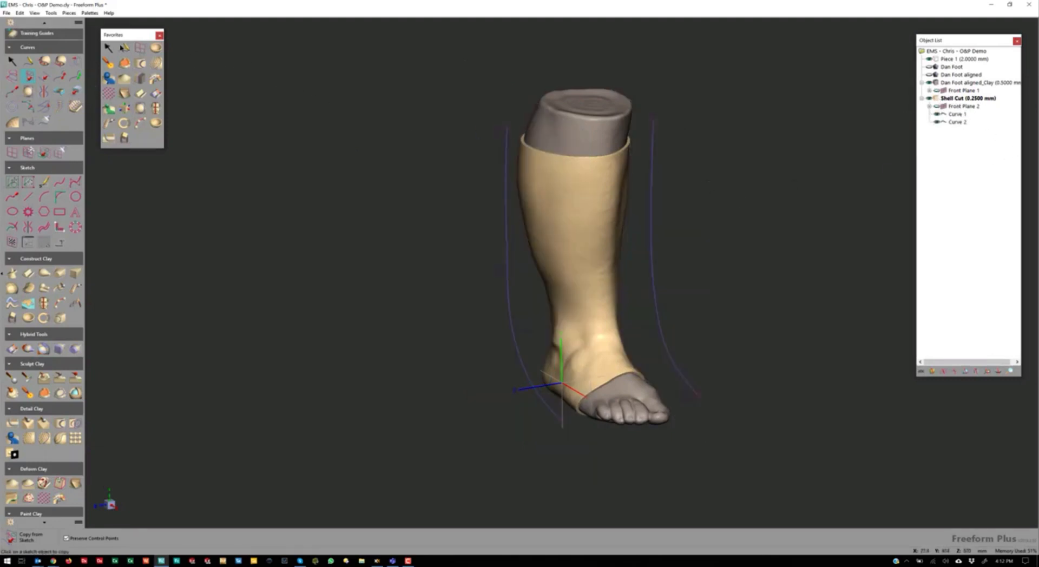
Draw two connecting curves, one joining the upper ends of the trim curves and one joining their lower ends.
left_click(123, 48)
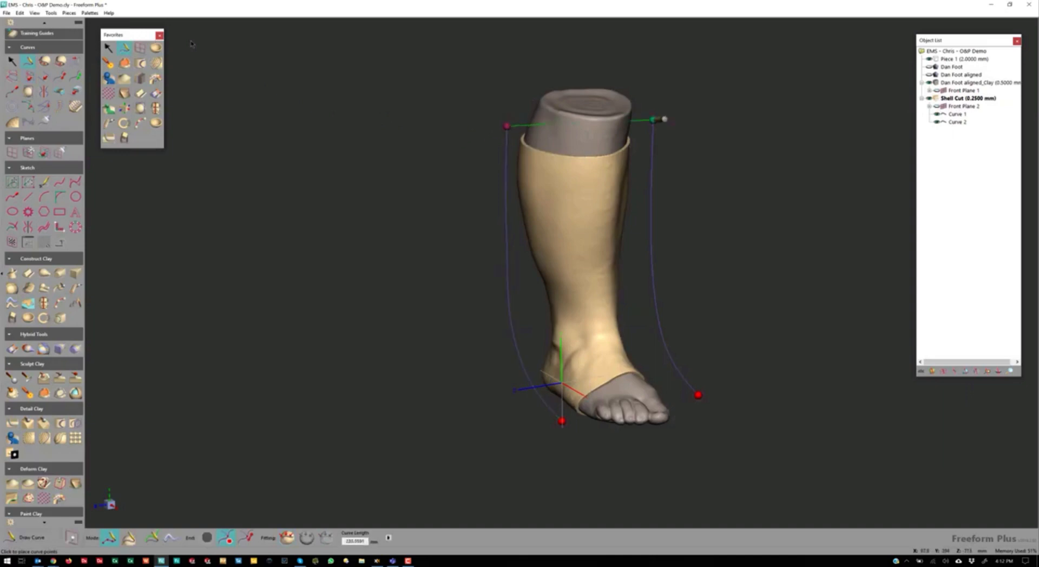
left_click(653, 120)
left_click(562, 421)
left_click(699, 394)
Create a patch surface across the leg from the closed loop of four curves.
left_click(35, 523)
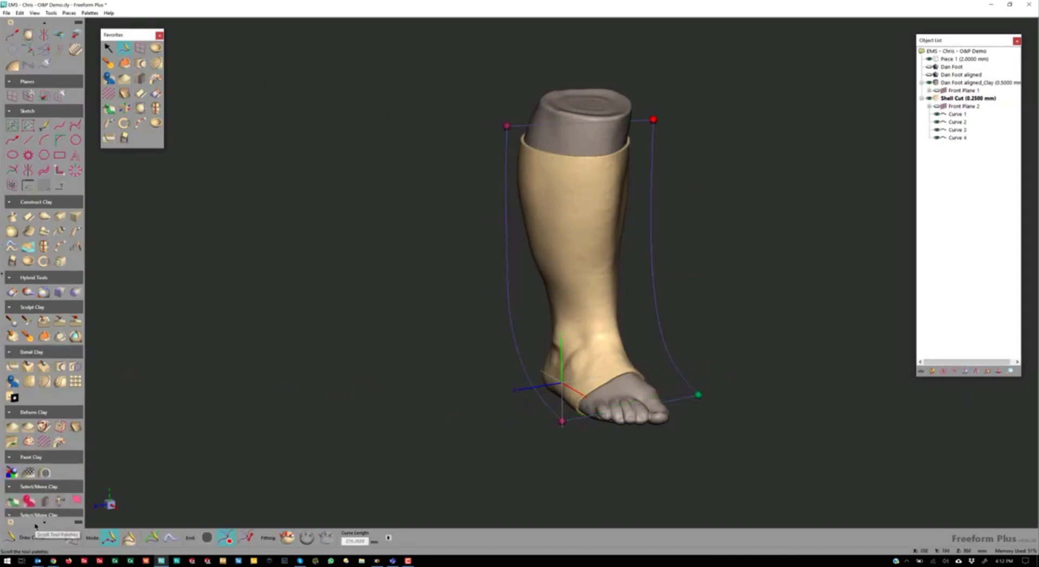
left_click(36, 525)
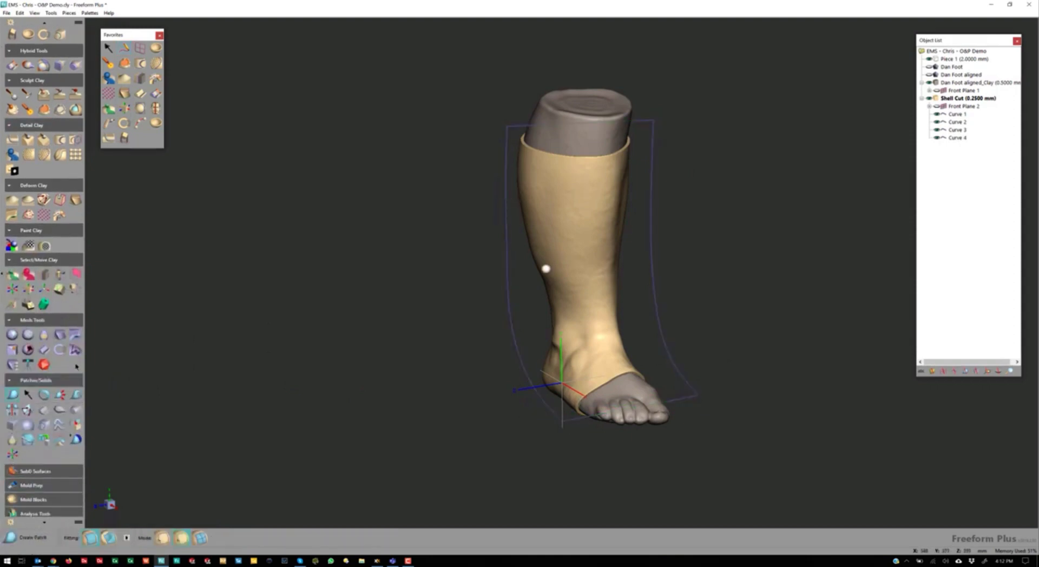
left_click(526, 371)
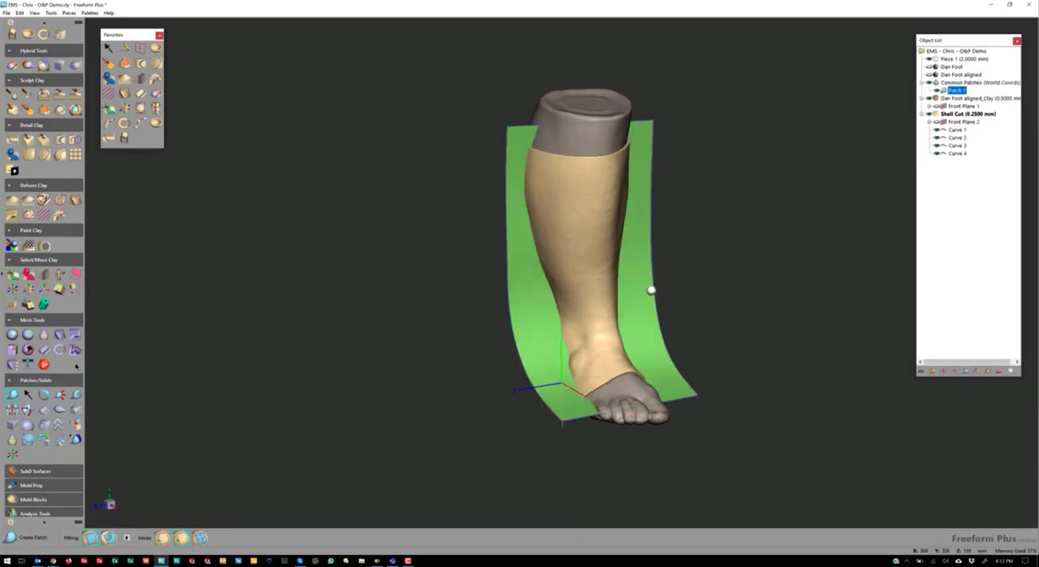
Separate the shell cut clay into two pieces using the curved patch as the boundary.
middle_click_drag(651, 291, 777, 276)
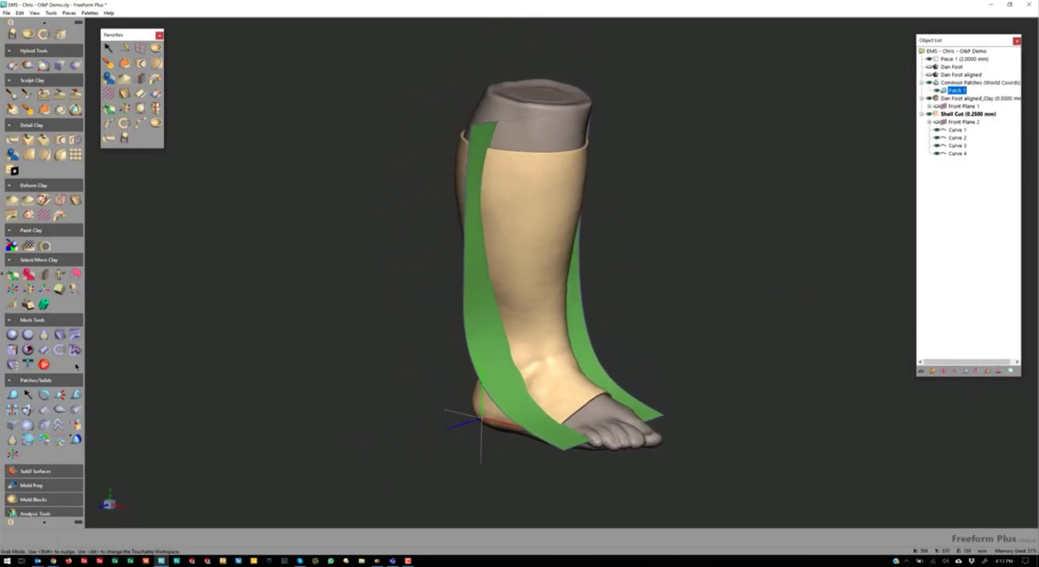
left_click(140, 79)
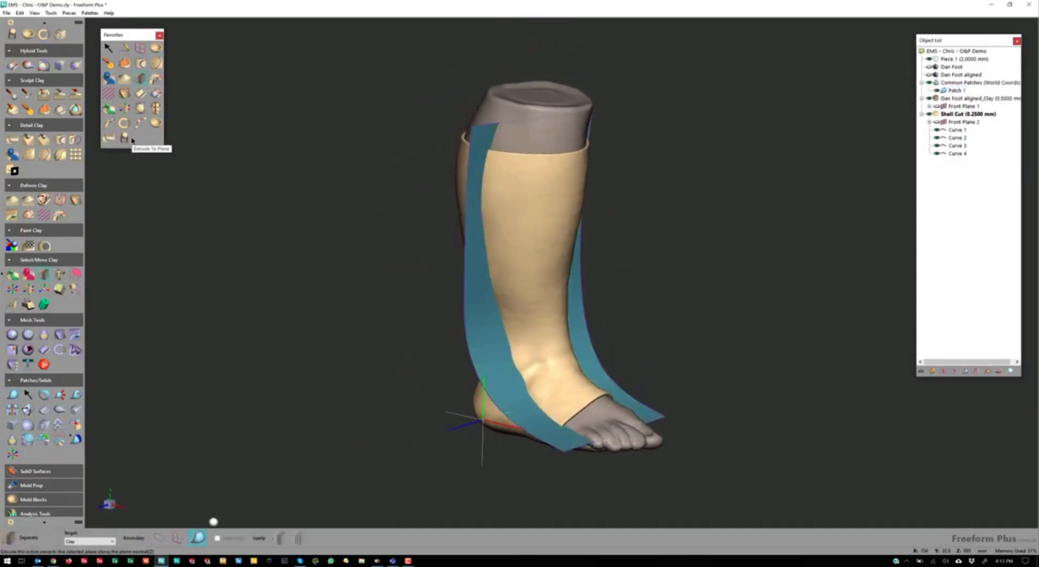
left_click(478, 321)
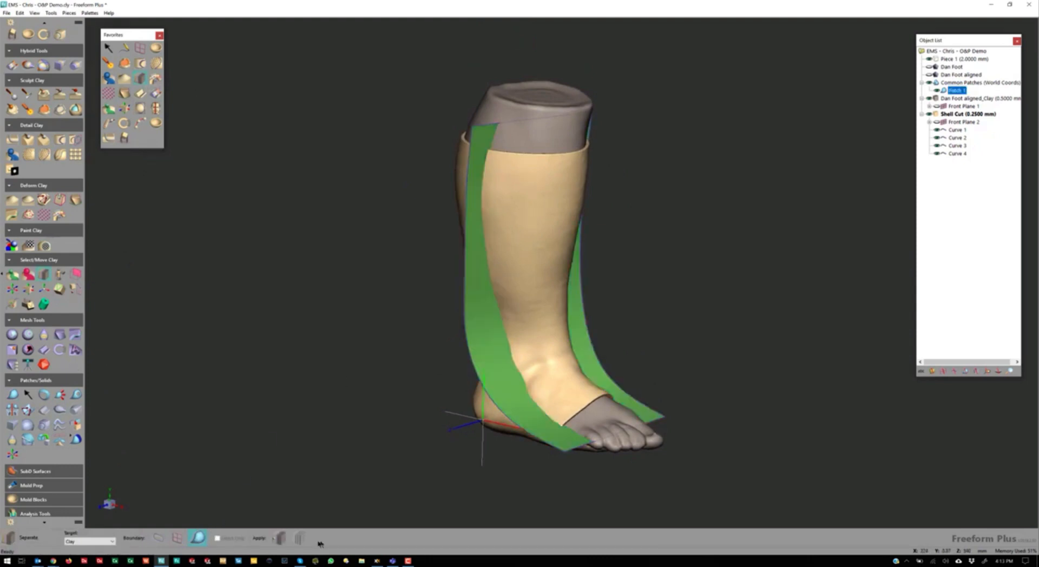
left_click(281, 539)
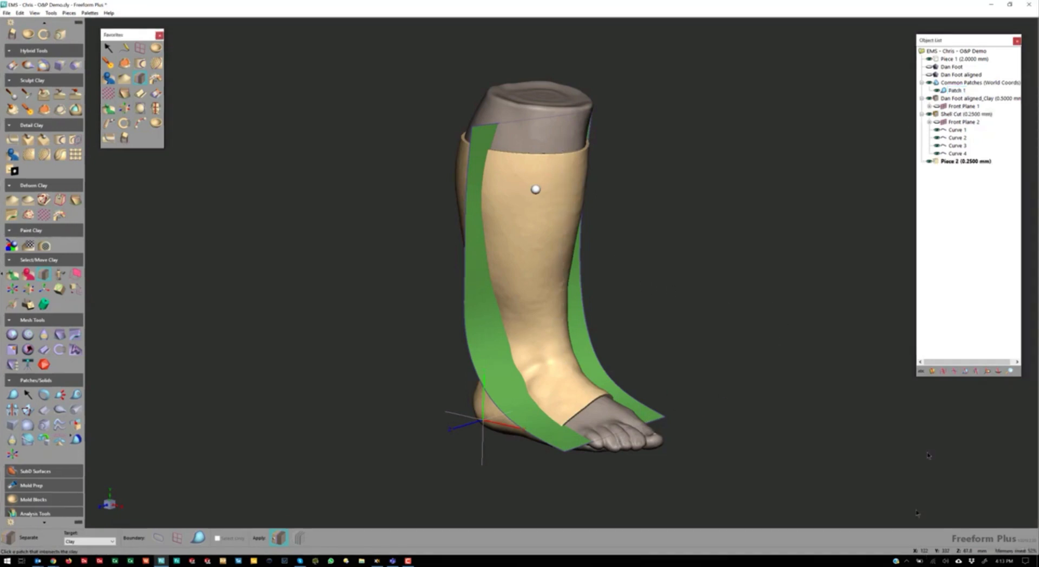
Hide the four trim curves and the patch used for the separation.
left_click(957, 130)
left_click(957, 153, "shift")
left_click(938, 130)
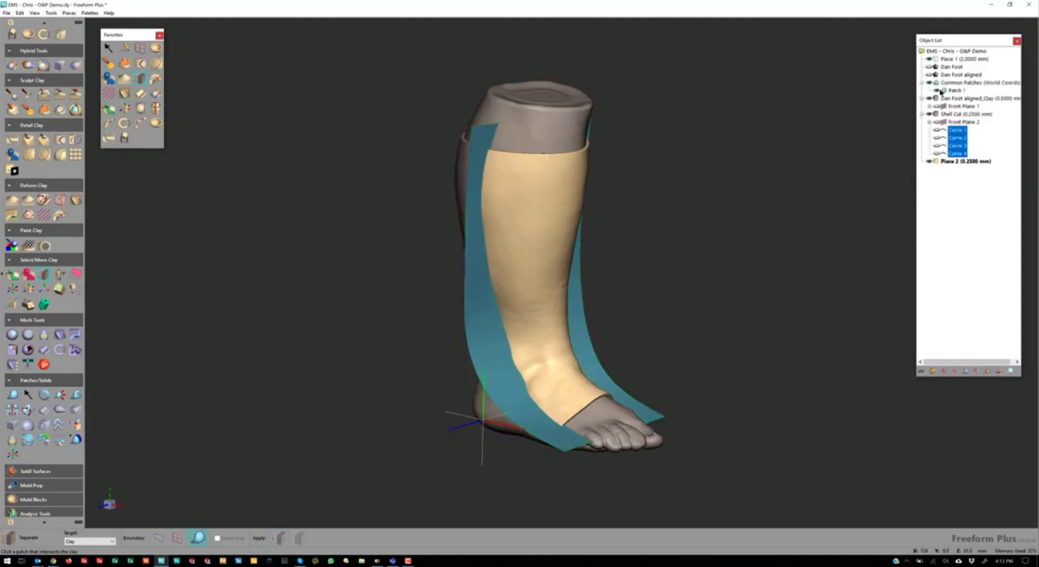
middle_click_drag(693, 278, 643, 272)
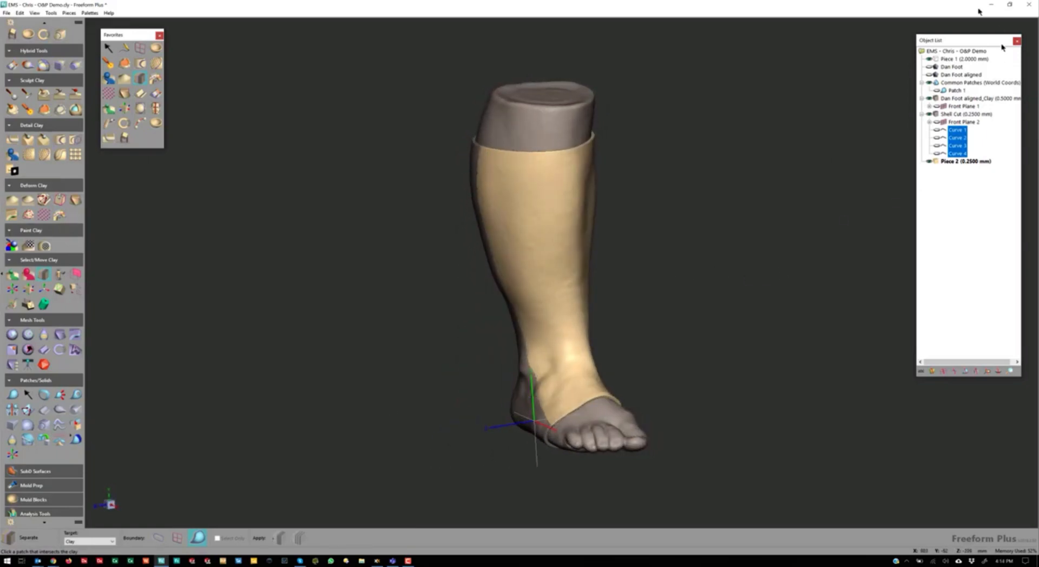
Duplicate the Dan Foot aligned_Clay piece and make the copy the active piece.
right_click(951, 99)
left_click(953, 99)
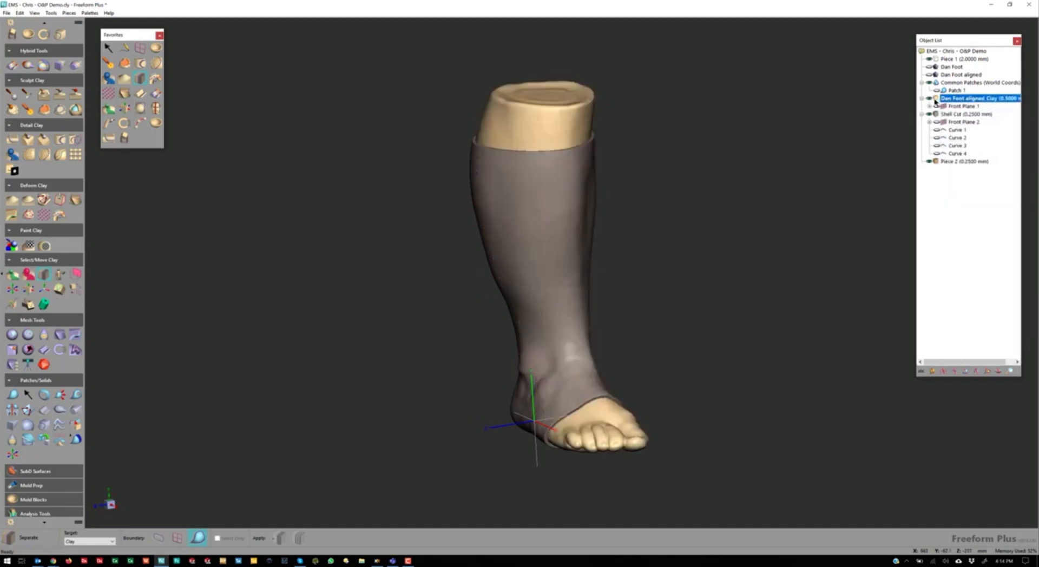
right_click(936, 100)
left_click(972, 319)
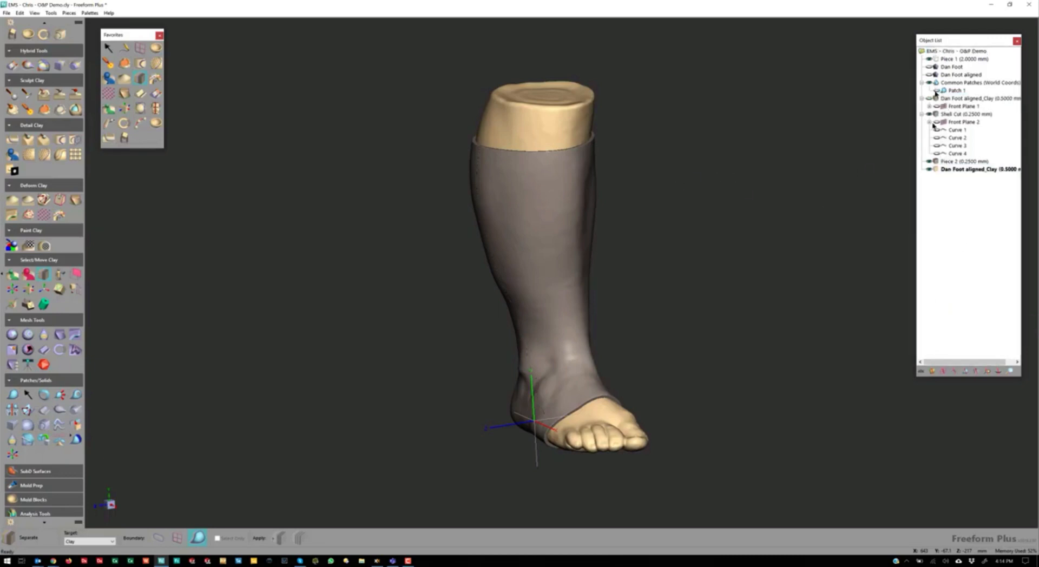
right_click(941, 169)
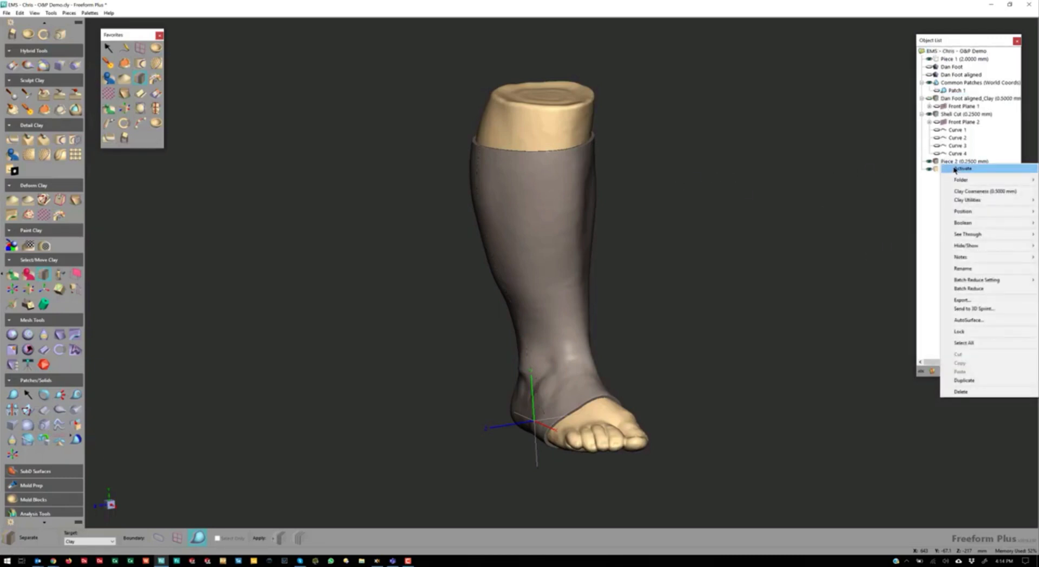
left_click(957, 168)
Draw a six-point curve down the front of the leg, from above the shell's upper edge to the top of the foot.
left_click(125, 48)
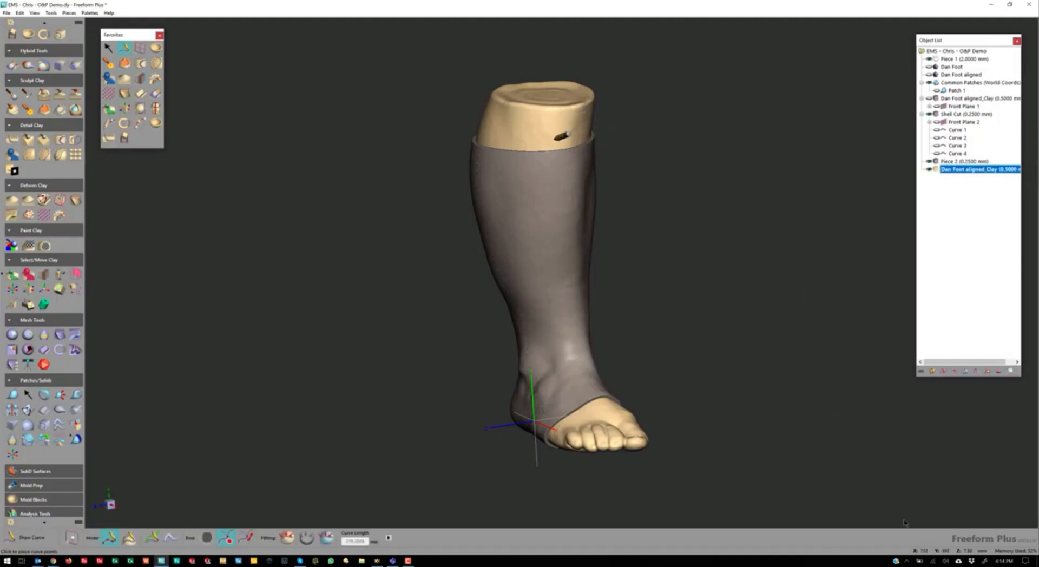
left_click(554, 139)
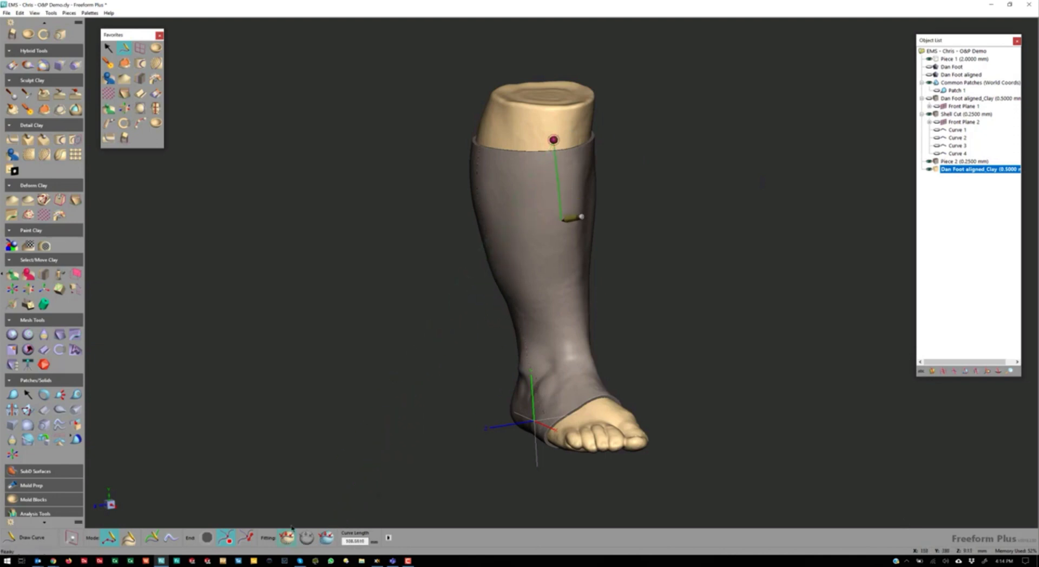
left_click(560, 233)
left_click(566, 301)
left_click(573, 341)
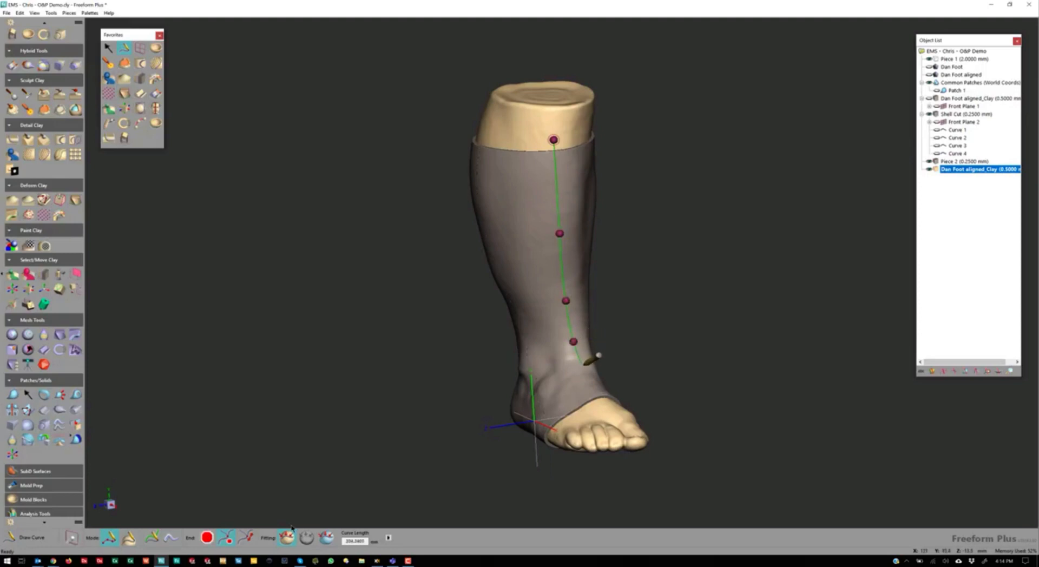
left_click(585, 373)
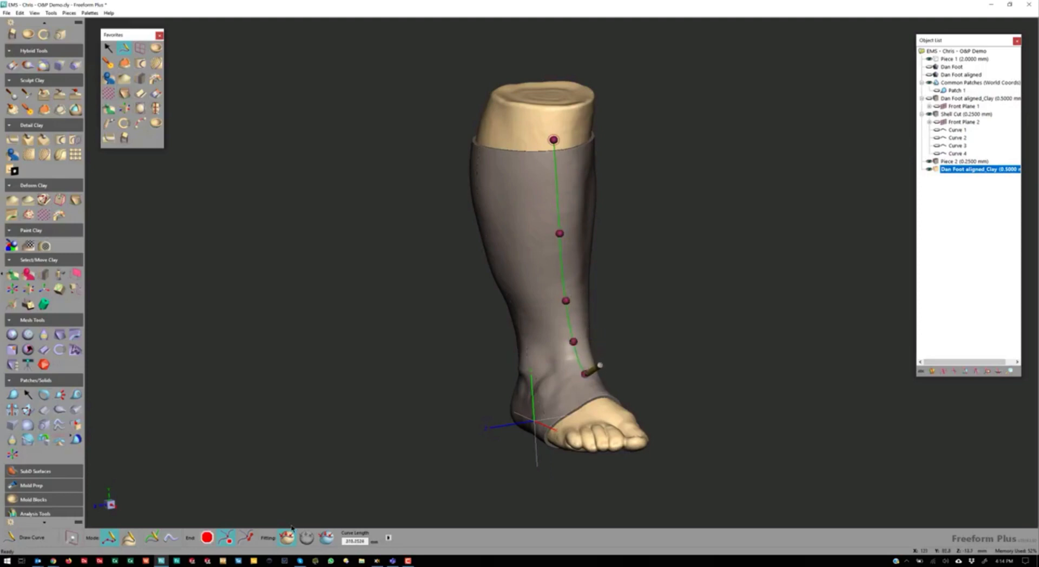
left_click(604, 409)
left_click(604, 408)
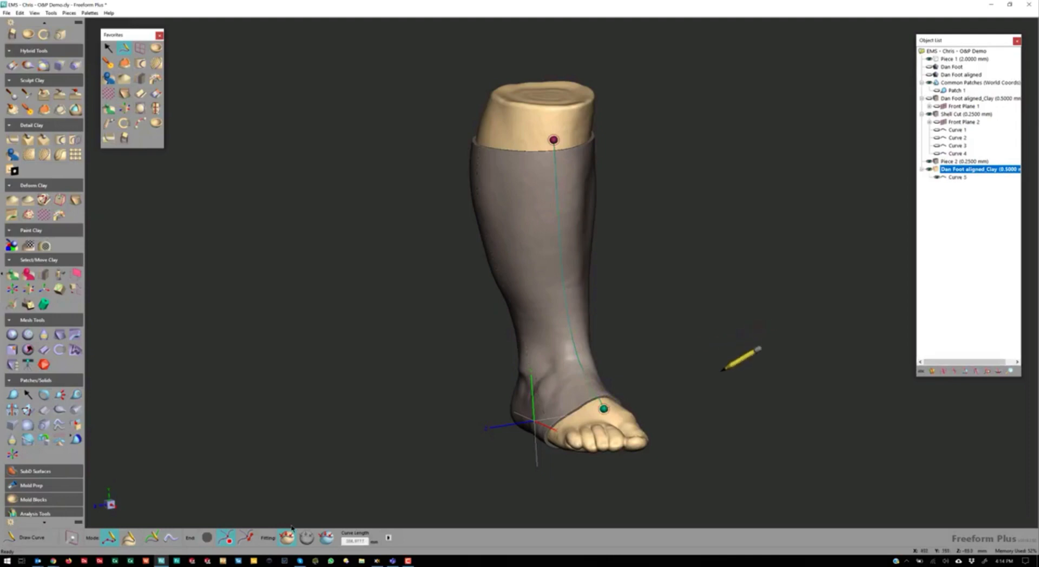
mouse_move(683, 406)
middle_mouse_down()
mouse_move(866, 346)
mouse_move(909, 493)
mouse_move(711, 353)
middle_mouse_up()
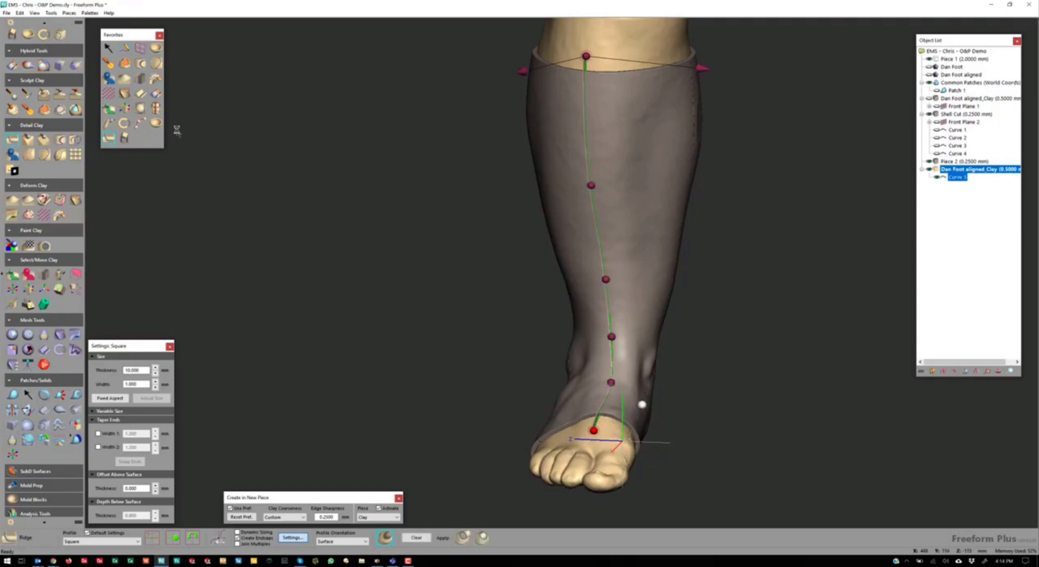
Try a ridge width of 10 mm along the front curve.
middle_click_drag(488, 254, 346, 265)
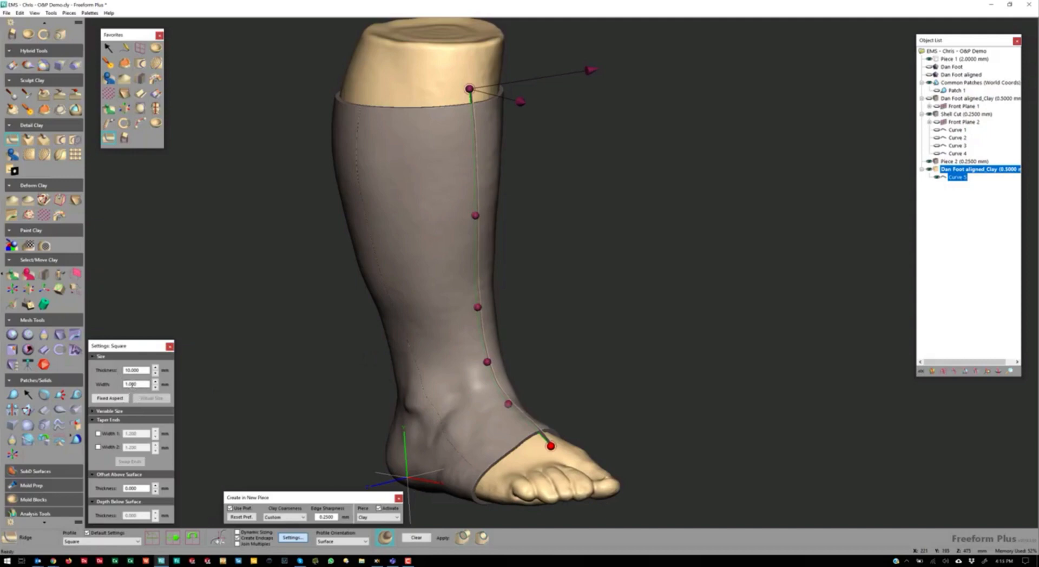
double_click(137, 385)
type("10")
key("Return")
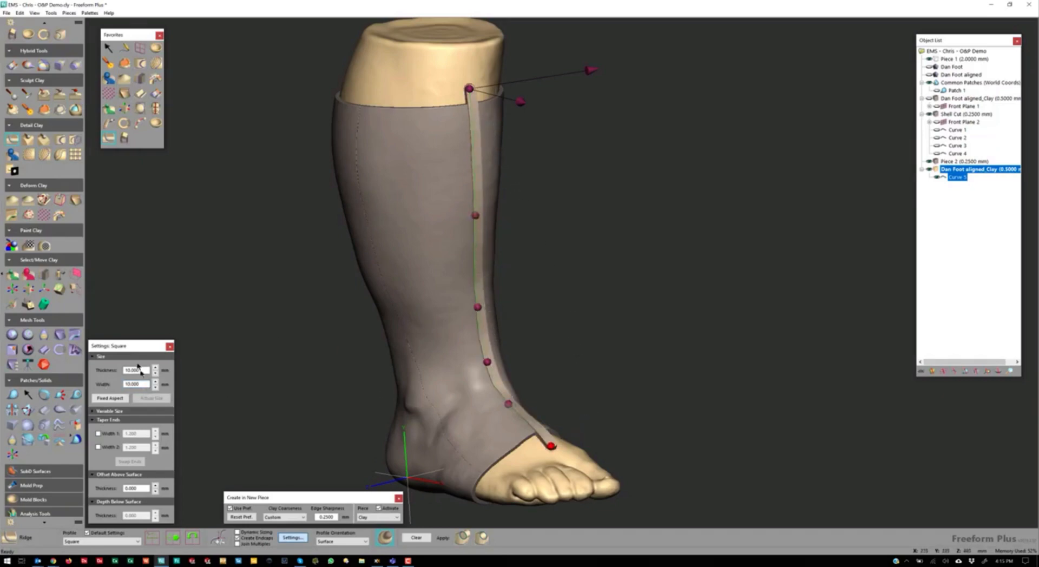
Set the ridge width to 1 mm and create the square-profile ridge along the front curve as a new clay piece.
double_click(146, 383)
type("1")
key("Return")
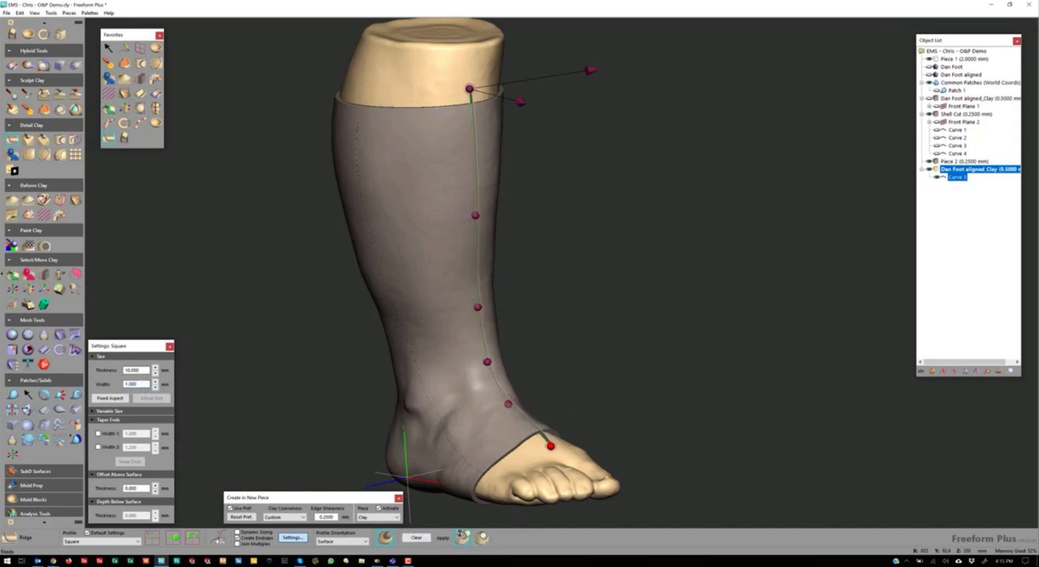
left_click(463, 539)
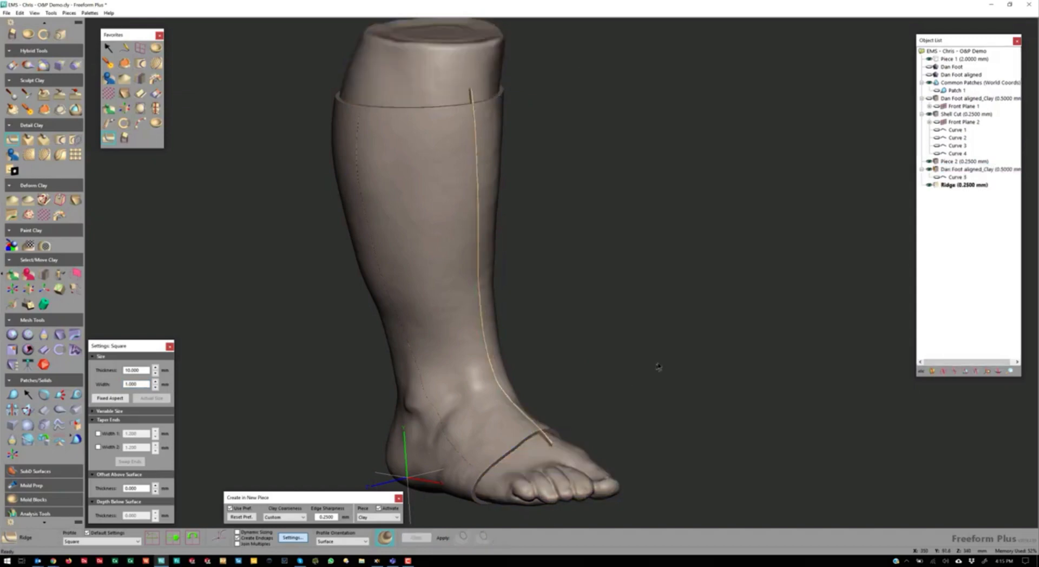
mouse_move(658, 367)
middle_mouse_down()
mouse_move(635, 388)
mouse_move(654, 381)
middle_mouse_up()
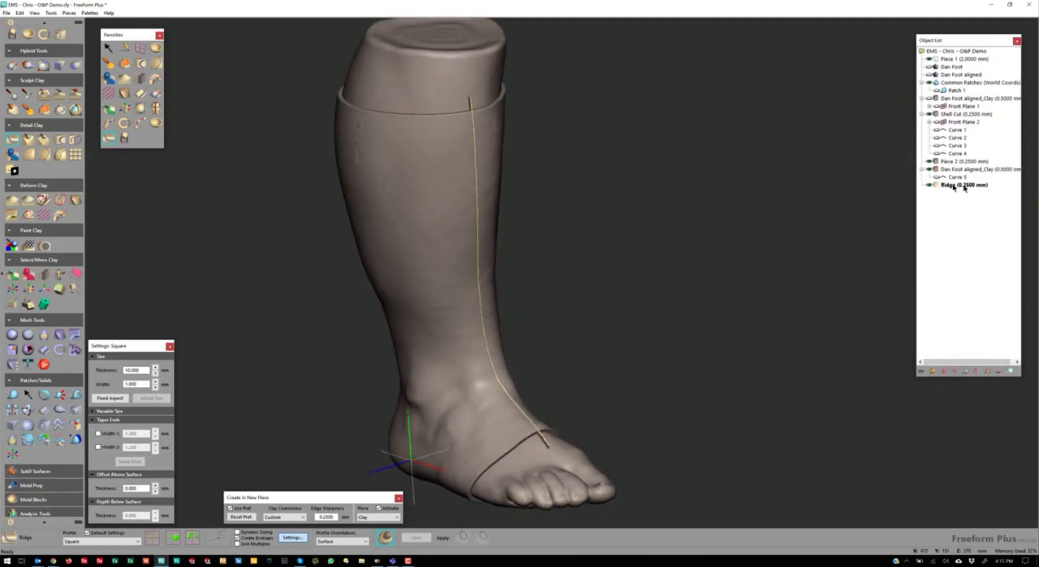
Remove the Ridge piece from Piece 2 with a Boolean subtraction.
right_click(944, 184)
left_click(957, 187)
right_click(942, 185)
mouse_move(965, 241)
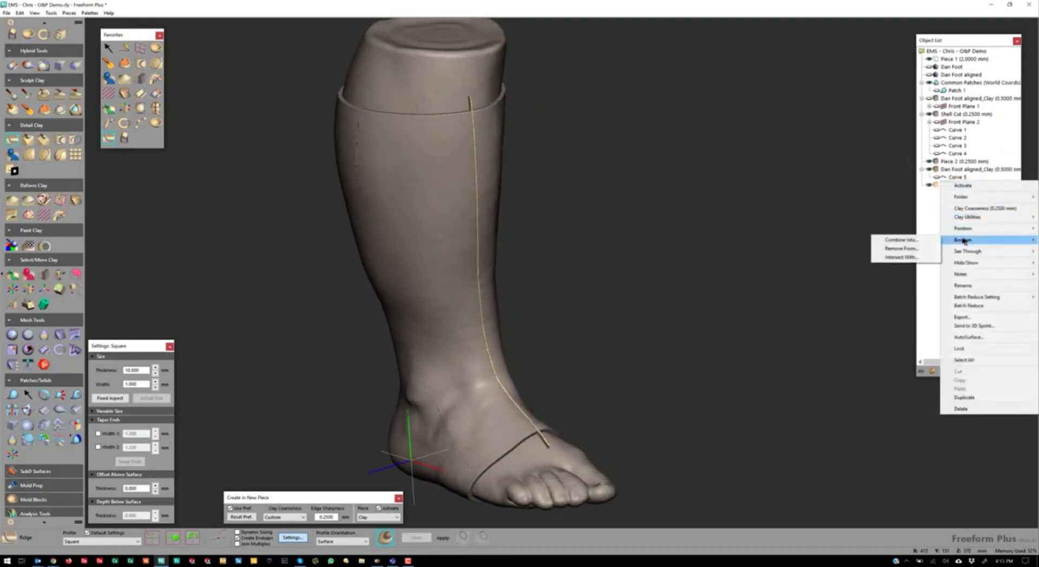
left_click(893, 249)
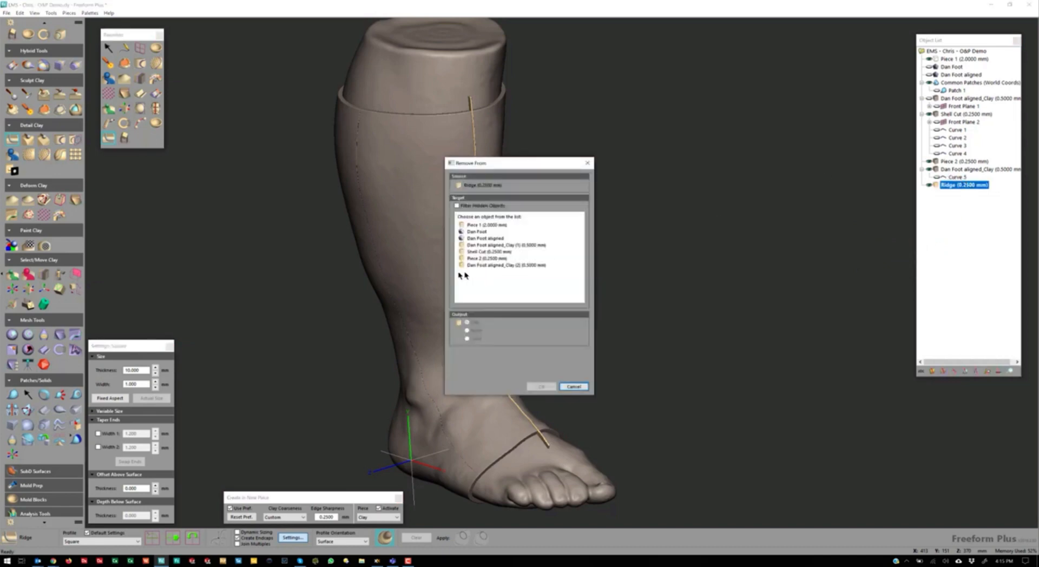
left_click(487, 266)
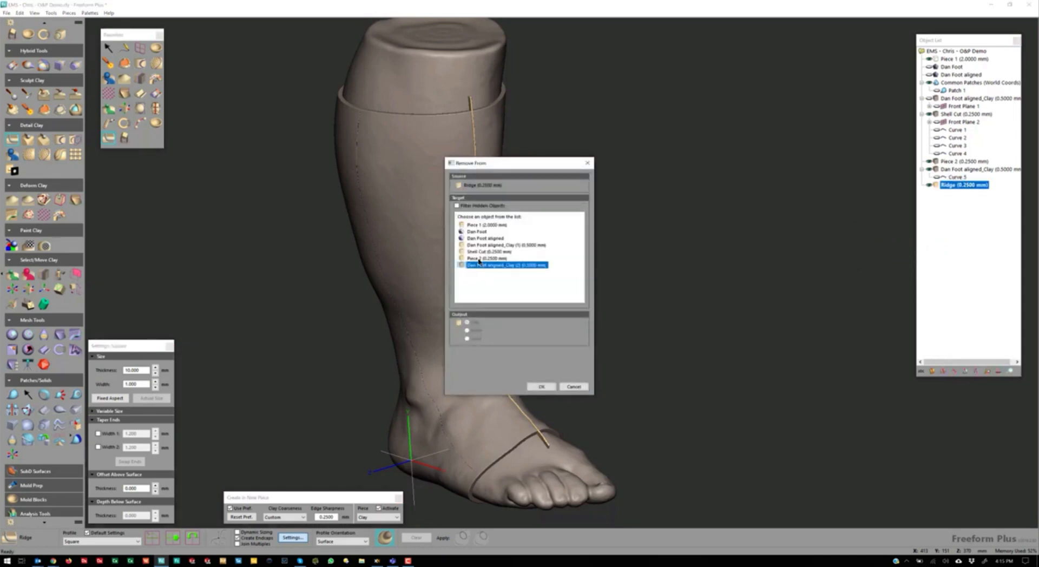
left_click(488, 259)
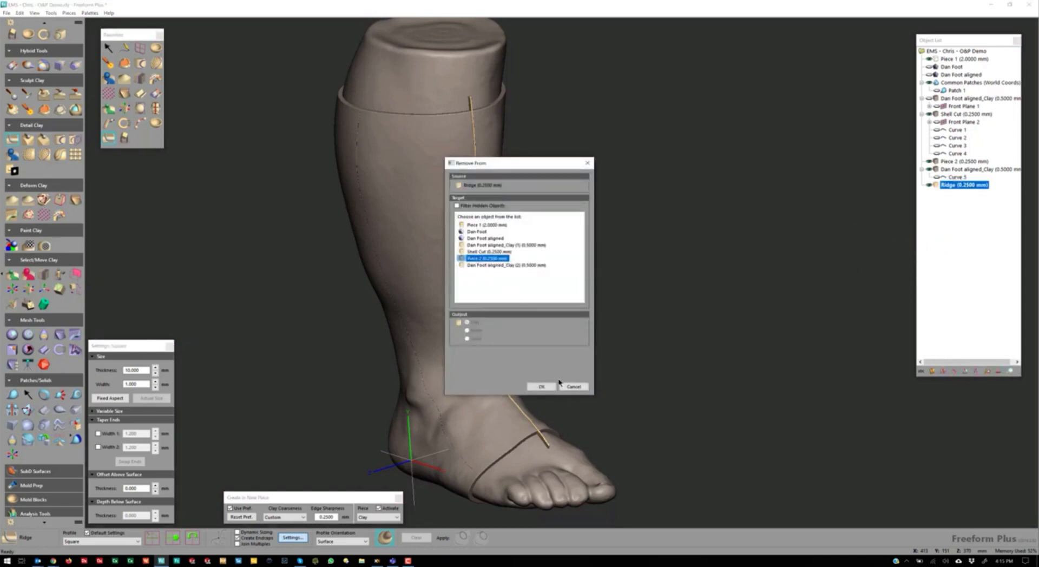
left_click(541, 386)
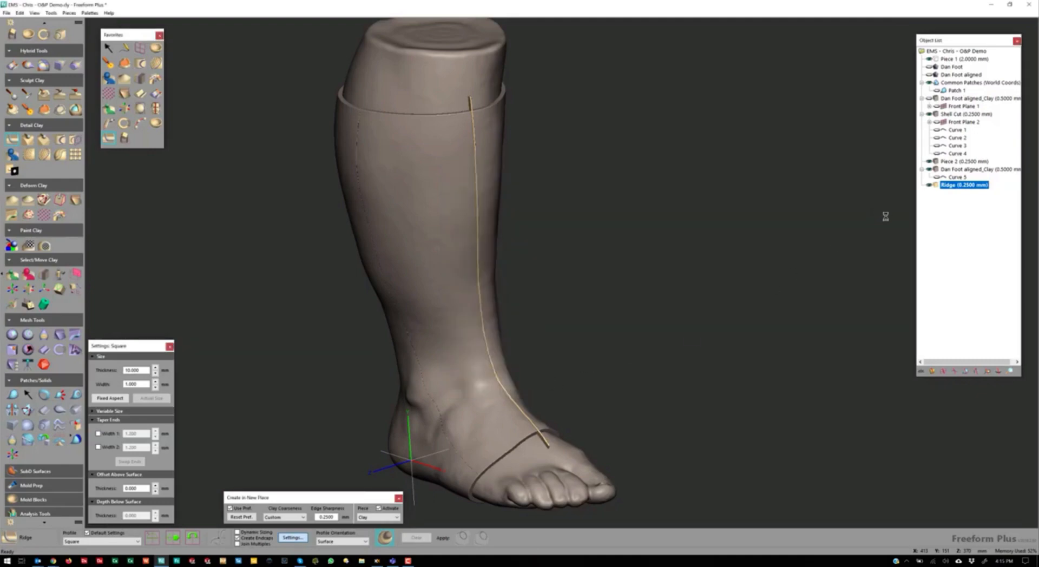
Hide the ridge and make Piece 2 the active piece, with the copied leg clay shown.
left_click(930, 169)
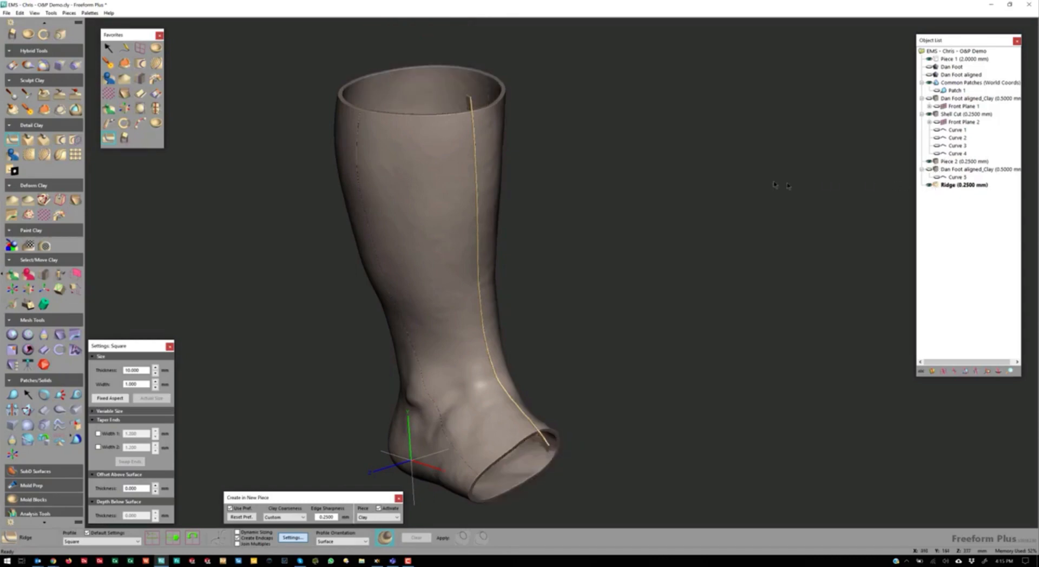
middle_click_drag(666, 180, 585, 223)
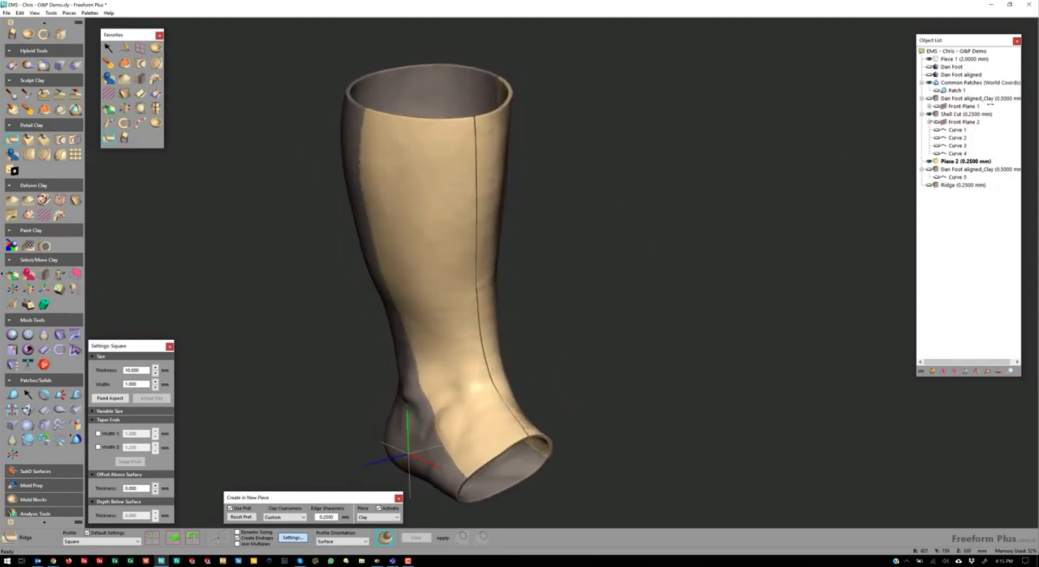
right_click(939, 172)
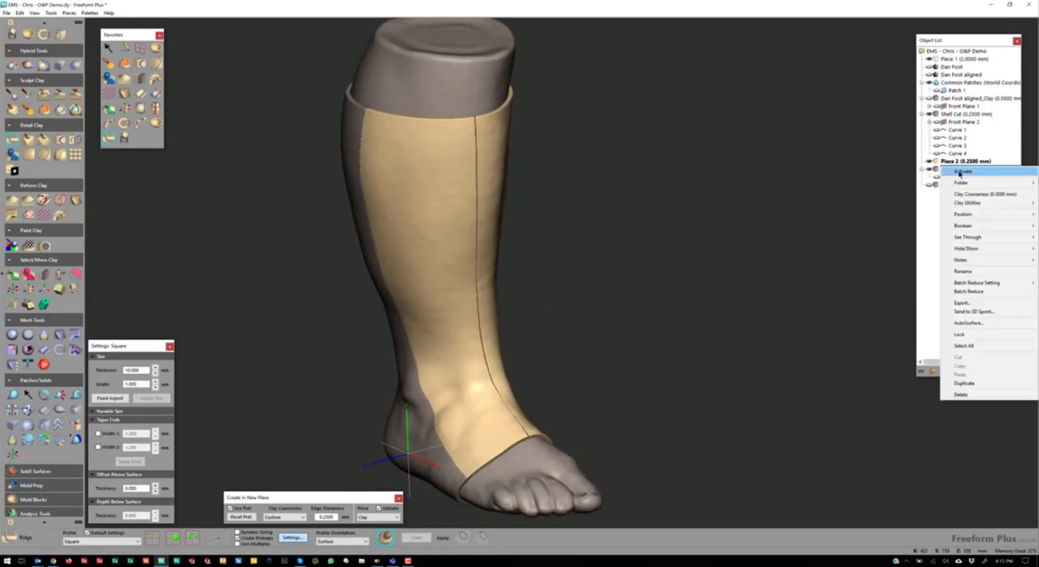
left_click(948, 172)
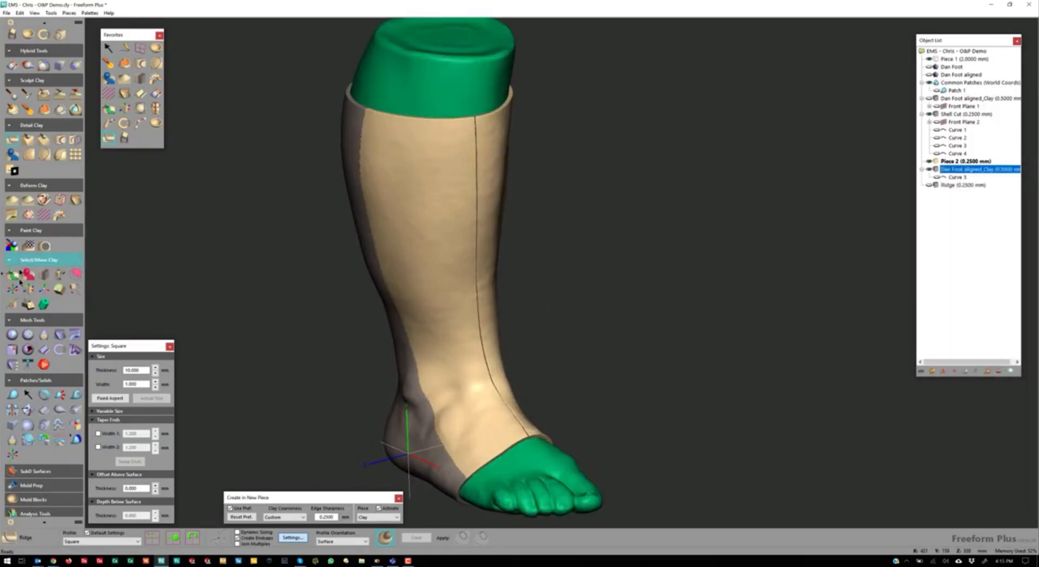
Start Emboss Area and load the 3D Systems logo 1.png image as its custom pattern.
left_click(109, 78)
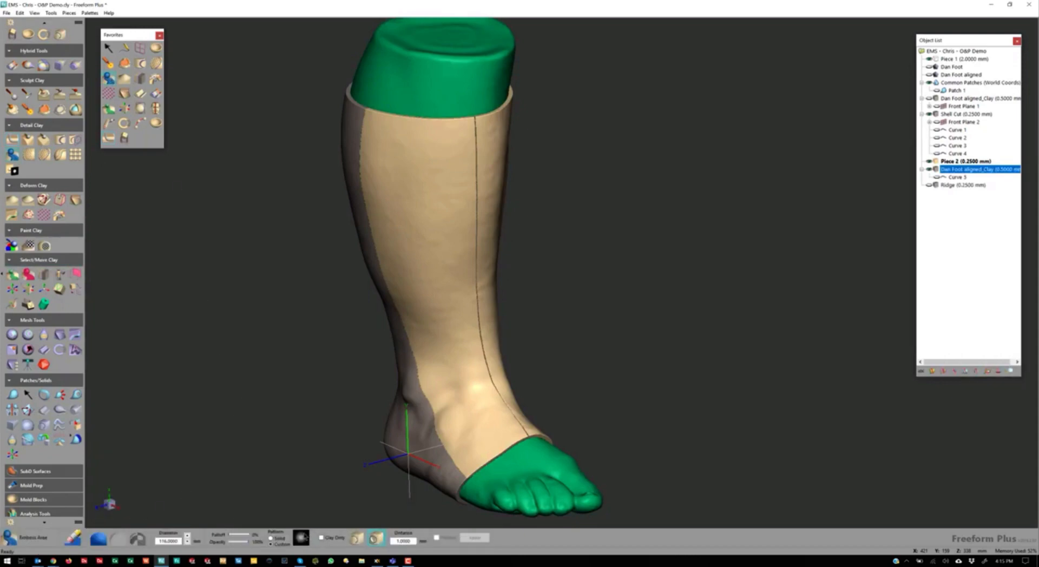
left_click(301, 537)
left_click(605, 251)
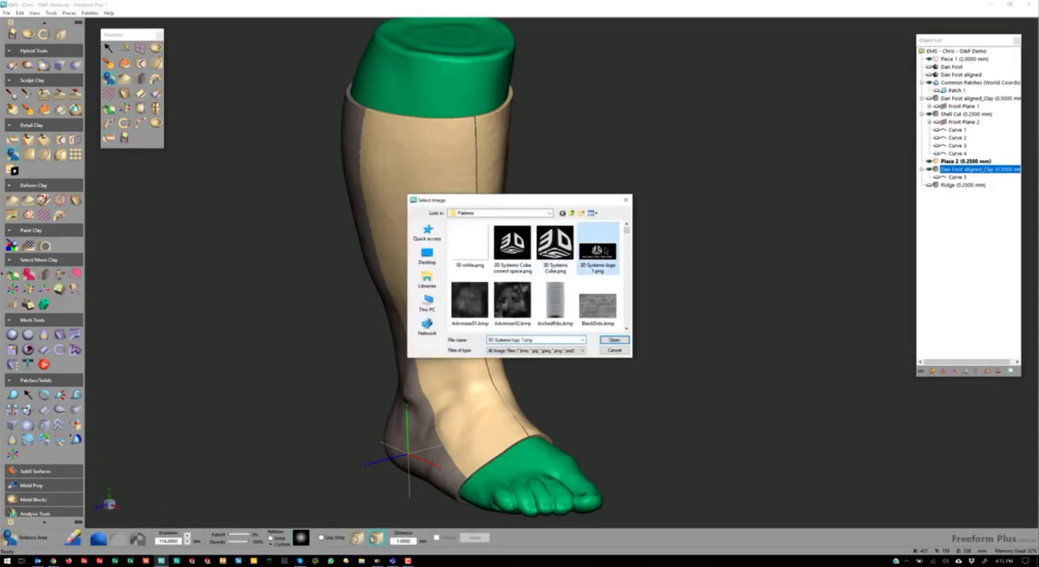
left_click(615, 340)
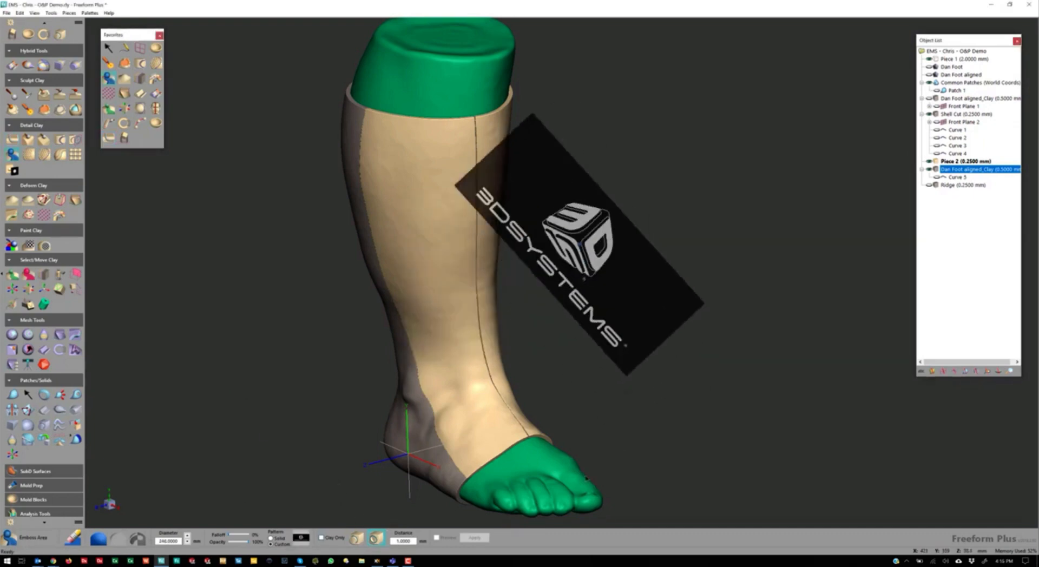
Shrink the logo stamp to a diameter of about 47 mm and position it near the front panel's upper edge.
key("minus")
key("minus")
key("minus")
key("minus")
key("minus")
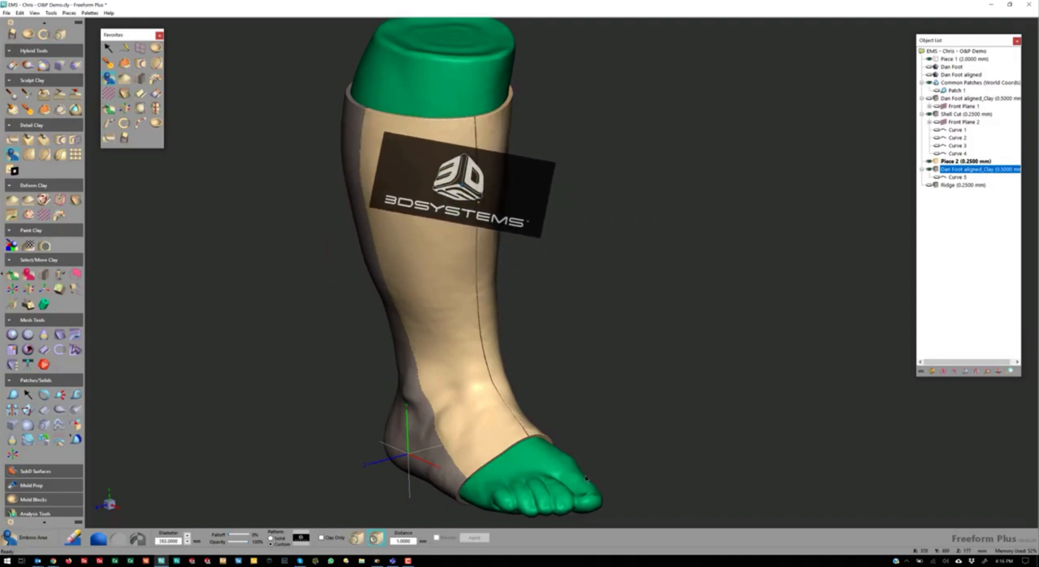
key("minus")
key("minus")
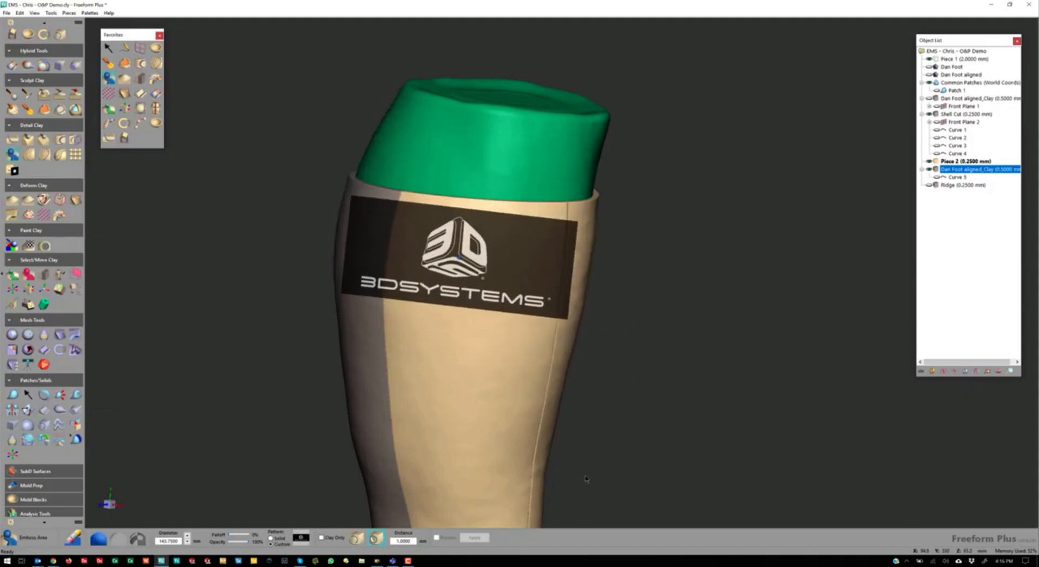
key("minus")
key("minus")
key("minus")
key("minus")
key("minus")
key("minus")
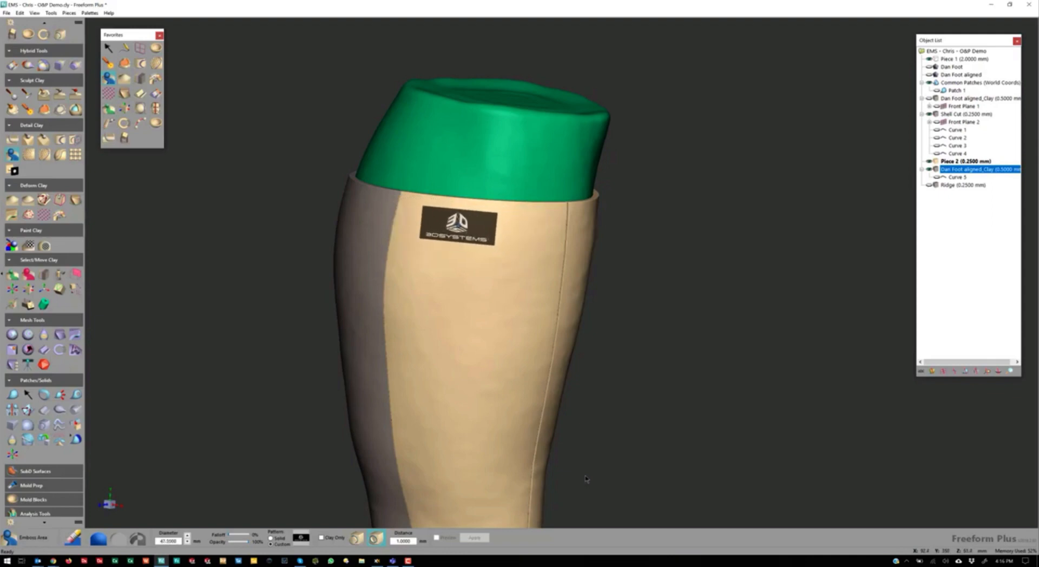
Enlarge the 3D Systems logo stamp to a diameter of about 67 mm and stamp it near the front panel's upper edge.
key("plus")
key("plus")
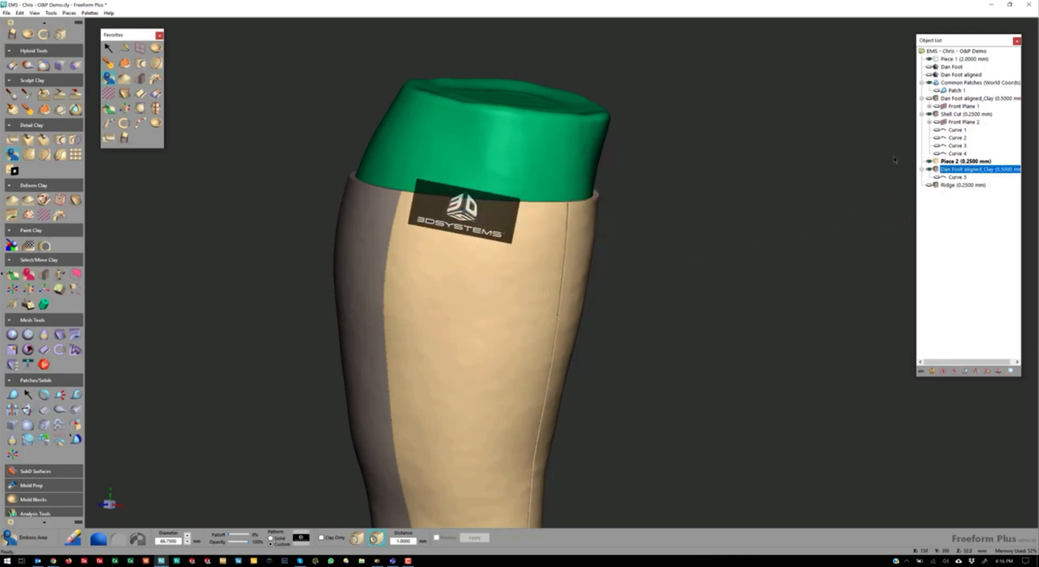
left_click(458, 232)
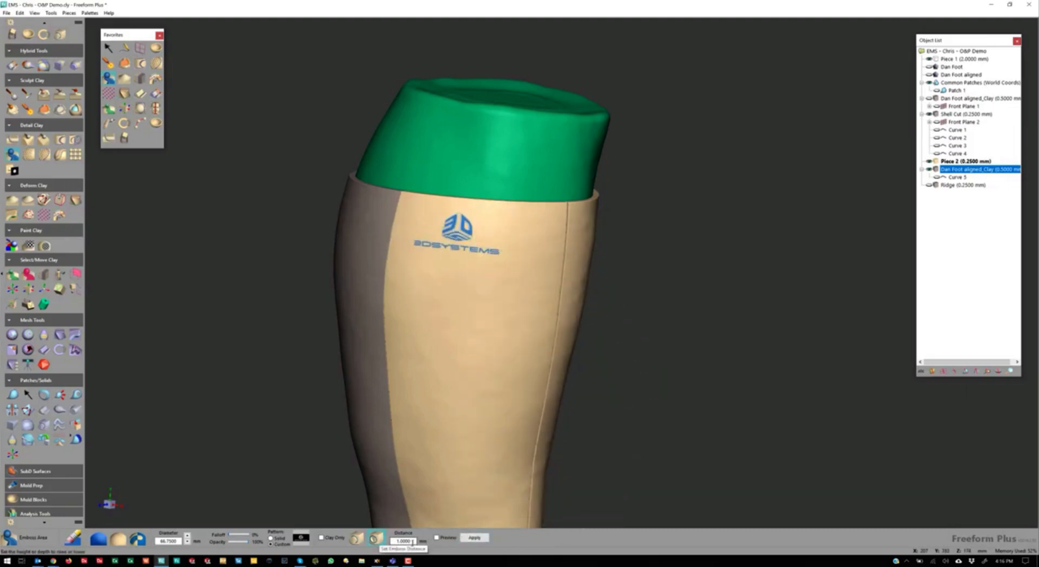
Set the emboss distance to 0.5 mm and apply the logo emboss to the front panel.
left_click_drag(412, 542, 387, 542)
type(".5")
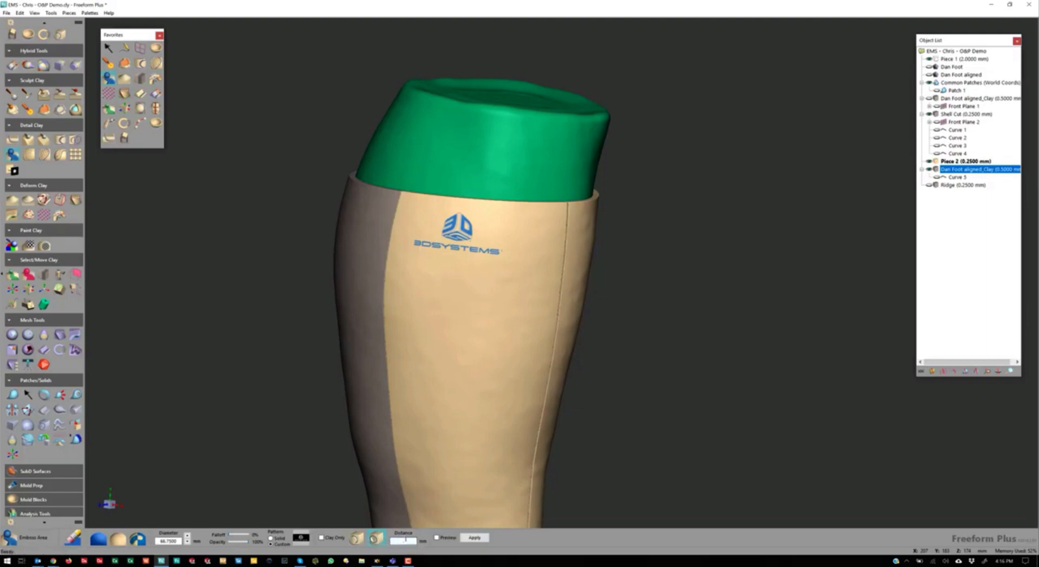
left_click(466, 537)
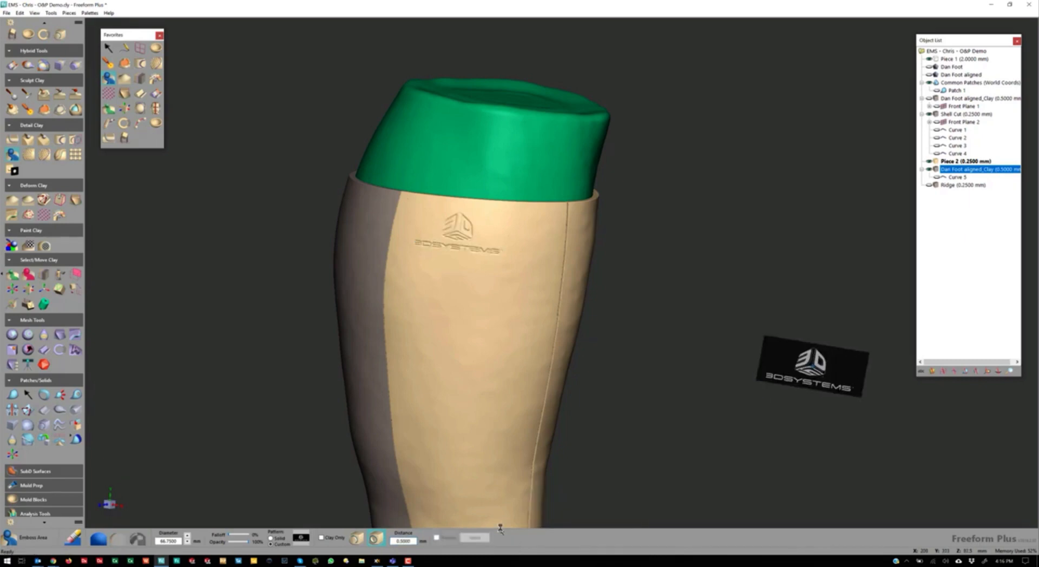
key("Escape")
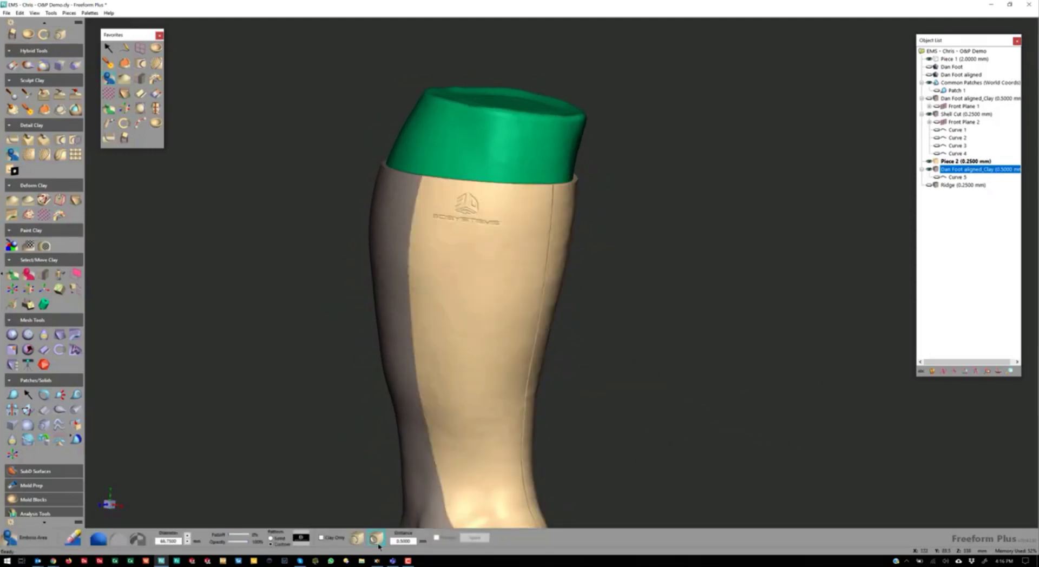
Start Draw Curve and activate Shell Cut, Piece 2 and finally the copied Dan Foot aligned_Clay in turn.
left_click(125, 49)
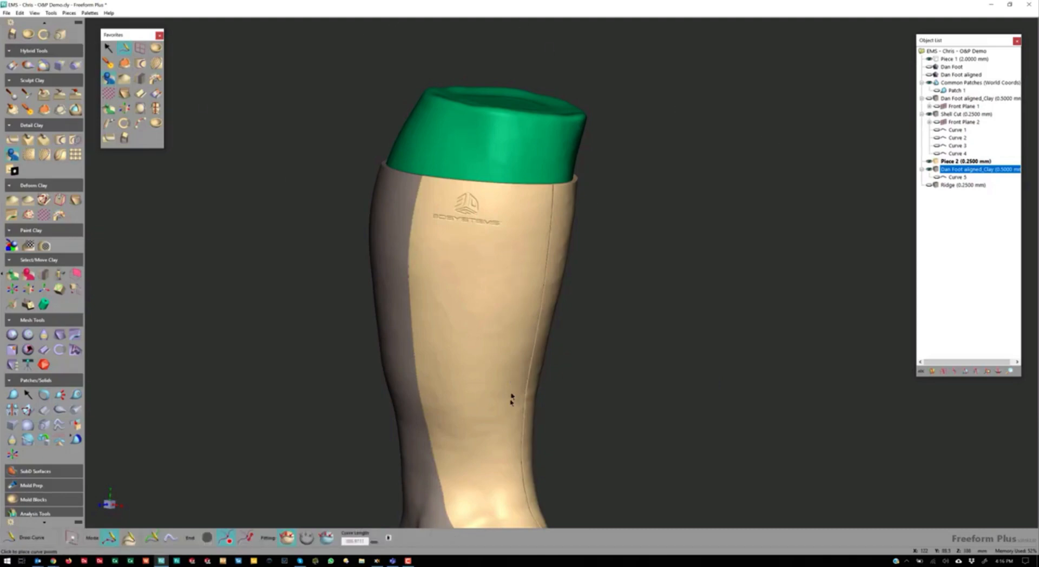
middle_click_drag(667, 284, 716, 283)
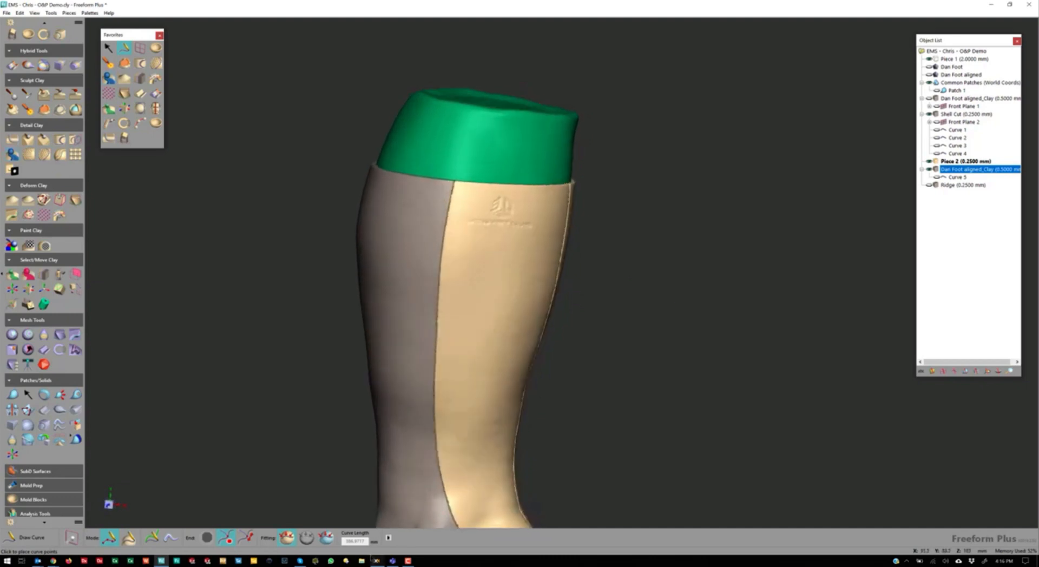
mouse_move(378, 561)
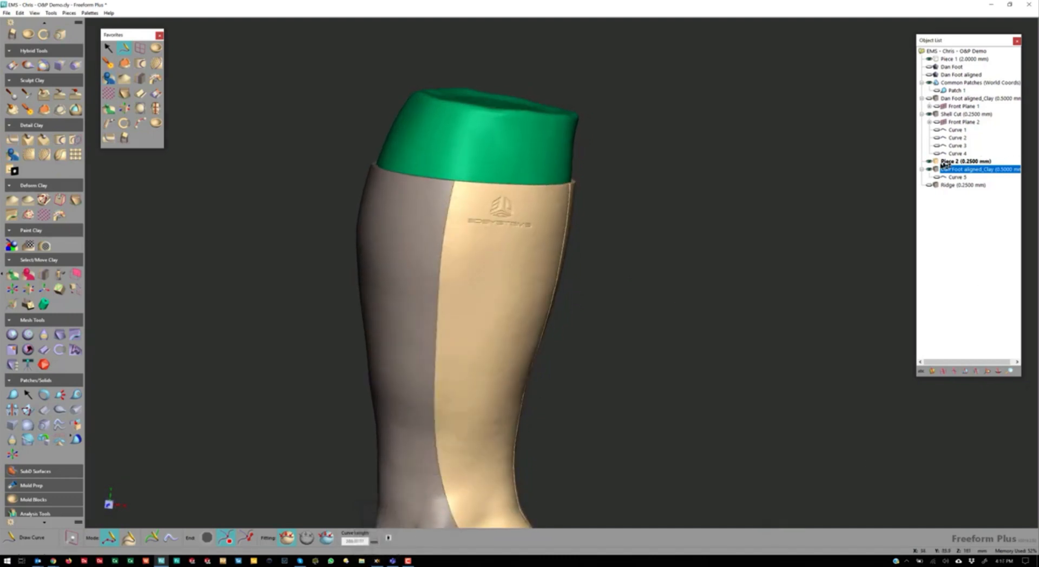
middle_click_drag(648, 329, 758, 324)
right_click(947, 114)
left_click(949, 115)
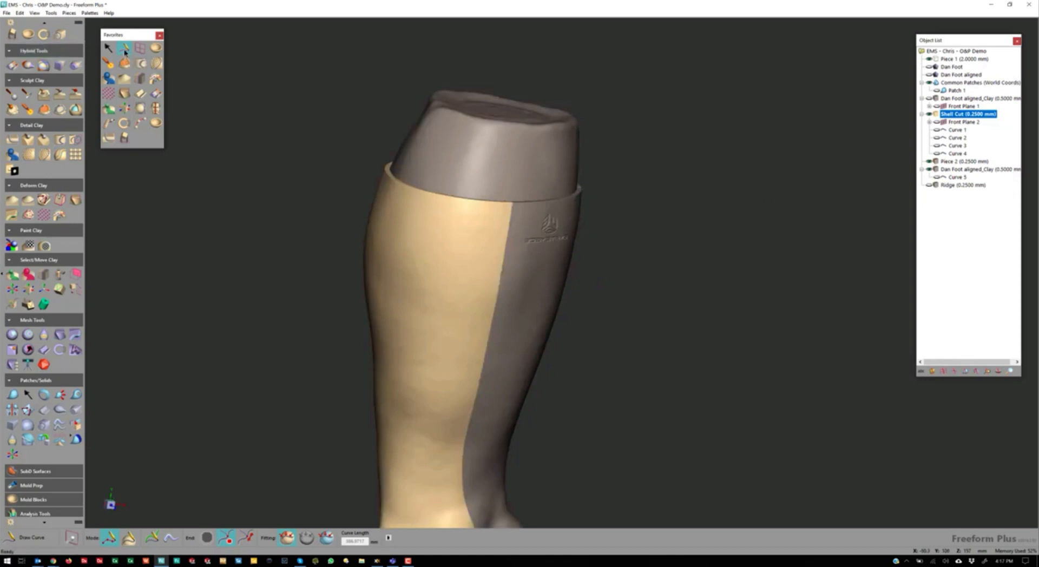
right_click(940, 159)
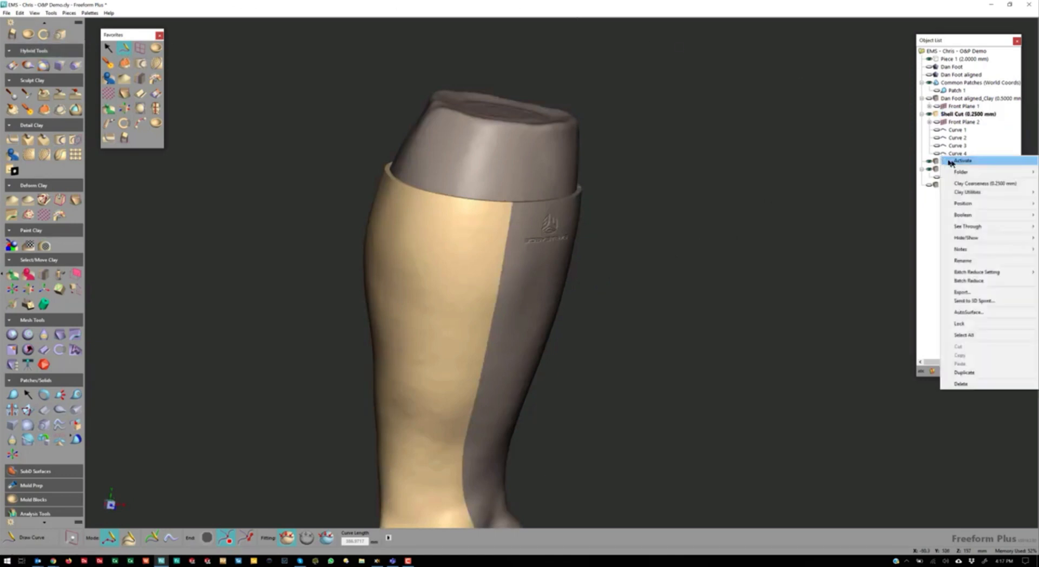
left_click(951, 162)
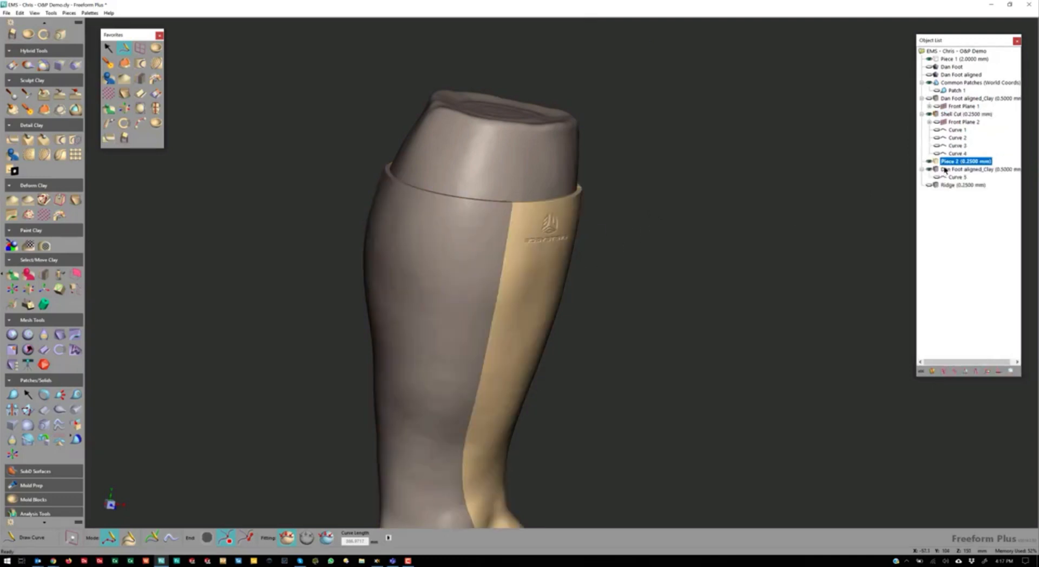
left_click(963, 169)
right_click(938, 170)
left_click(952, 173)
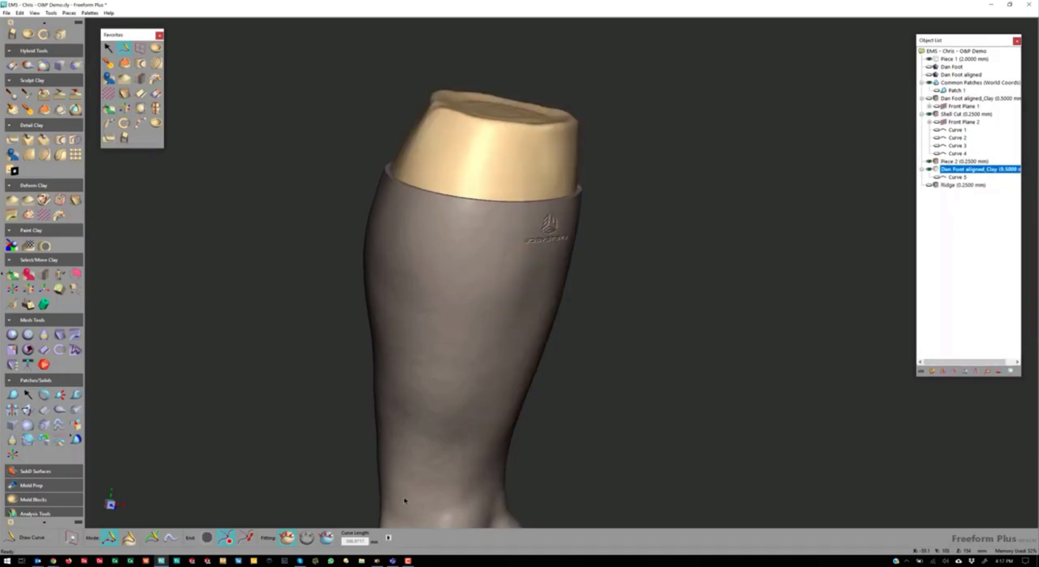
Draw a closed curve around the calf area on the back of the leg, from below the shell's upper edge to above the heel.
middle_click_drag(367, 328, 476, 293)
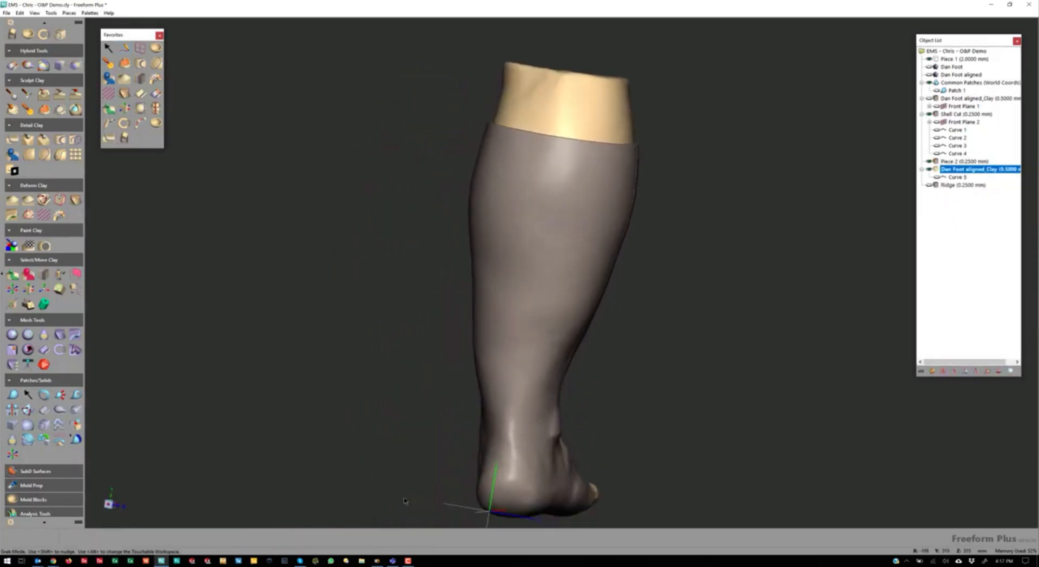
middle_click_drag(716, 281, 662, 339)
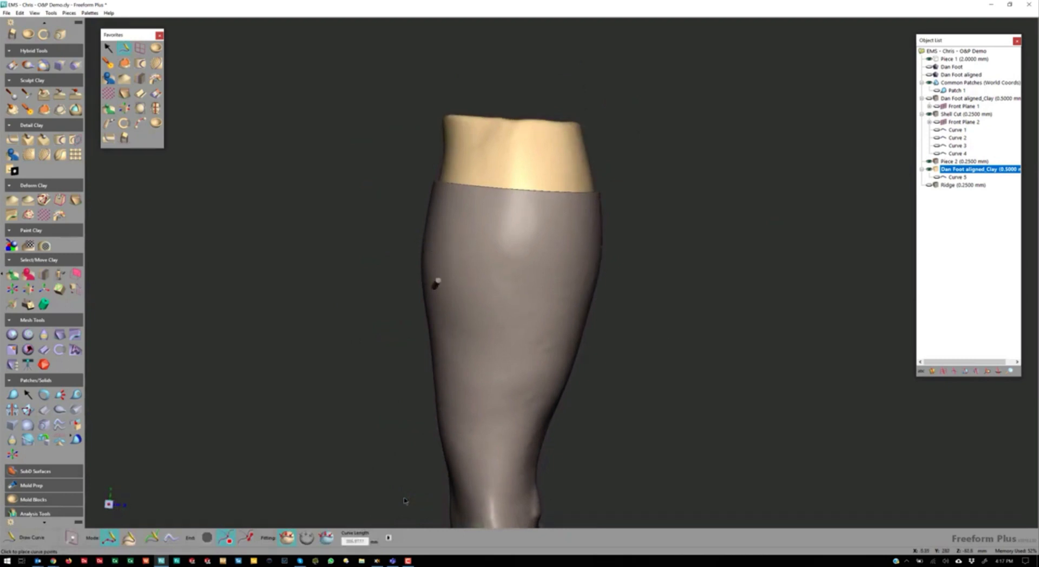
left_click(435, 284)
left_click(444, 249)
left_click(540, 242)
left_click(576, 263)
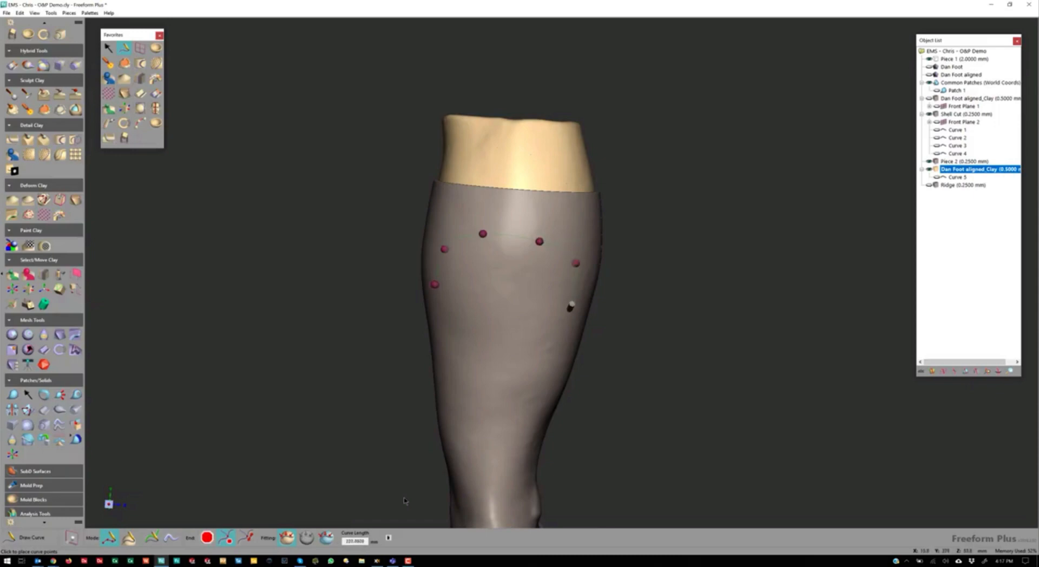
left_click(563, 319)
left_click(538, 378)
left_click(519, 436)
left_click(493, 466)
left_click(460, 449)
left_click(456, 390)
left_click(434, 284)
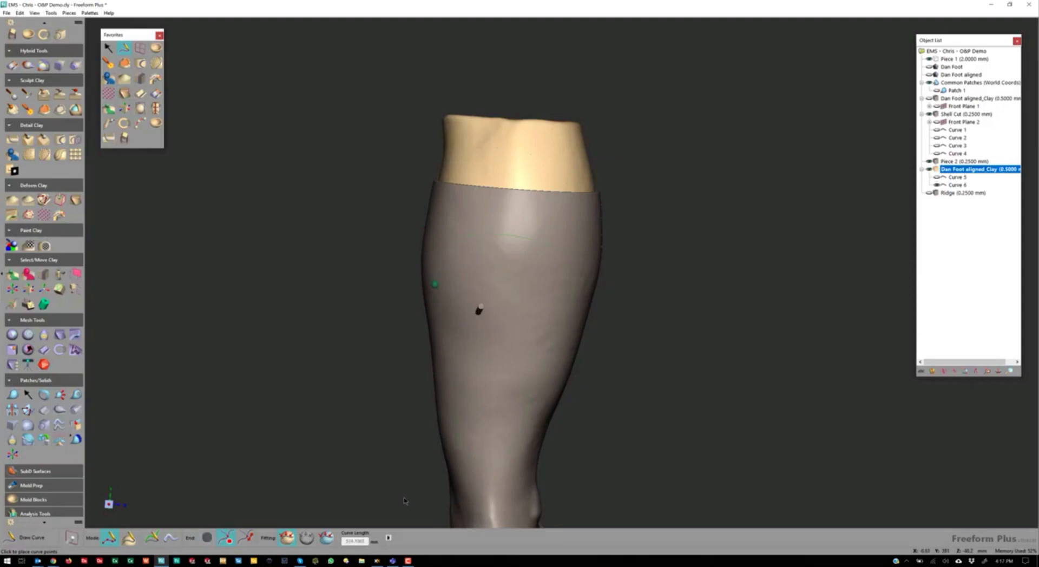
Draw two connected curves around the ankle bone that together enclose an area above the heel.
key("space")
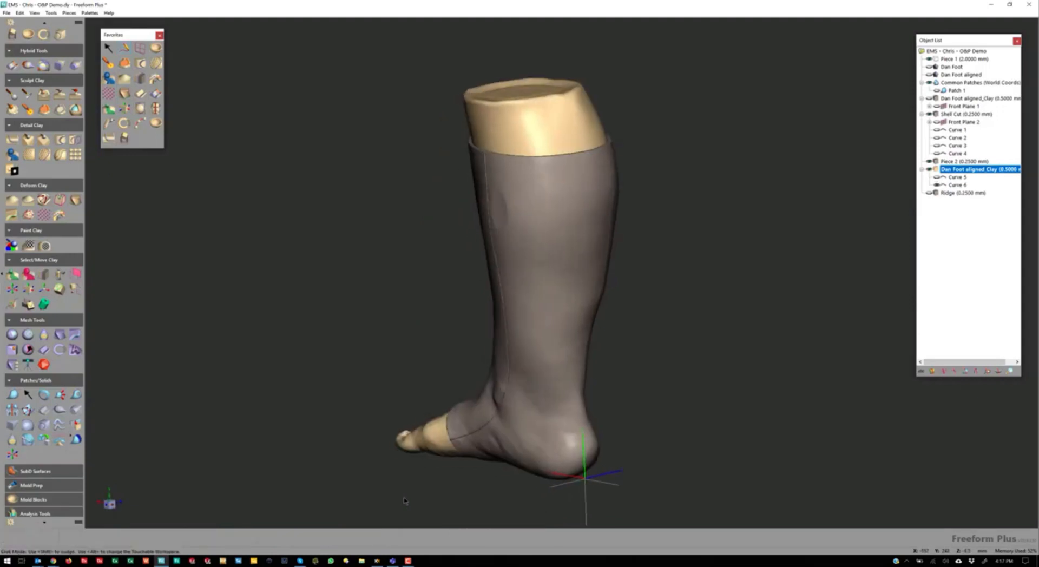
key("space")
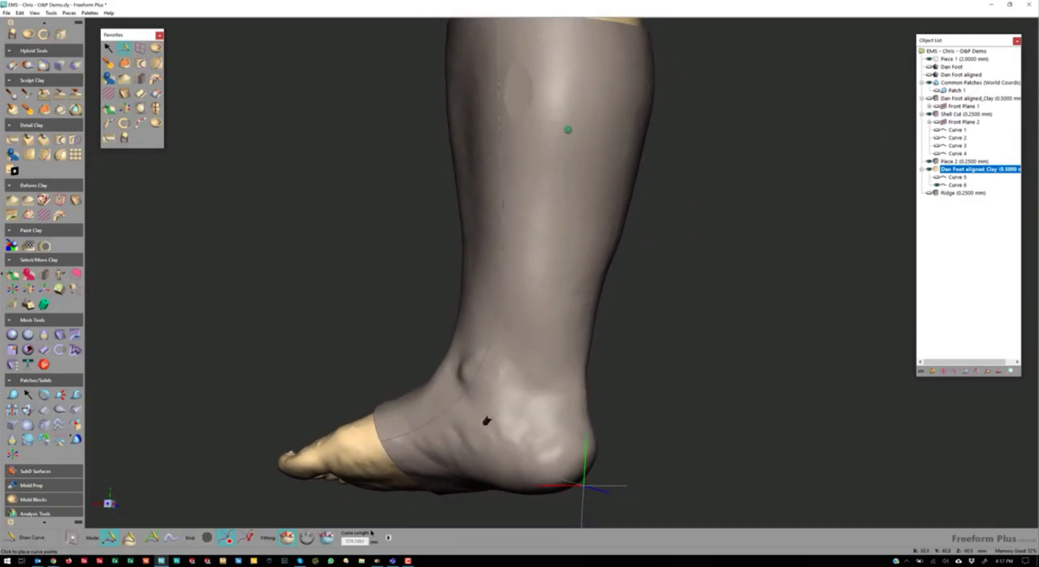
left_click(463, 436)
left_click(504, 395)
left_click(515, 359)
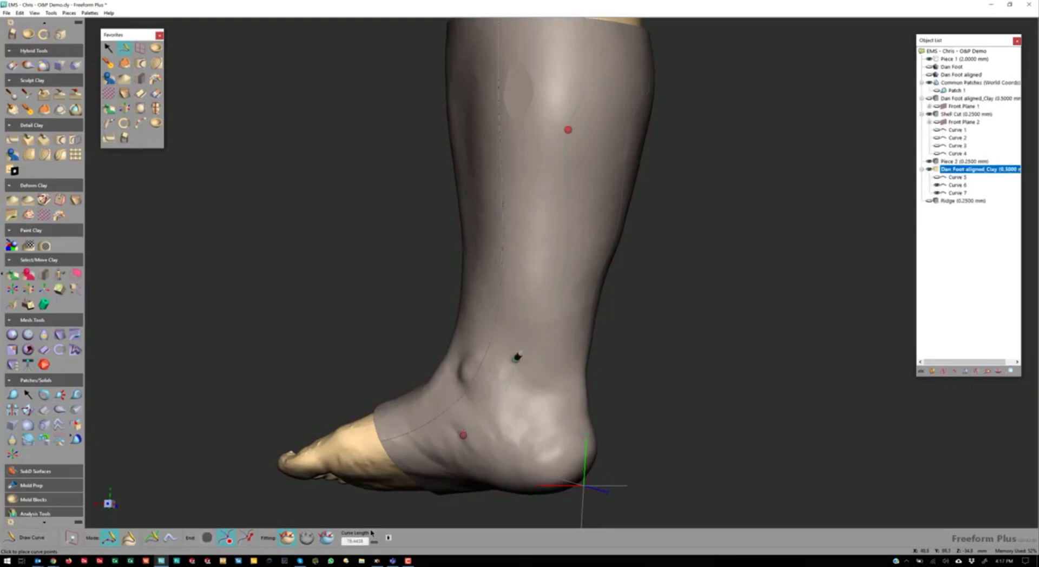
left_click(537, 392)
left_click(538, 425)
left_click(464, 435)
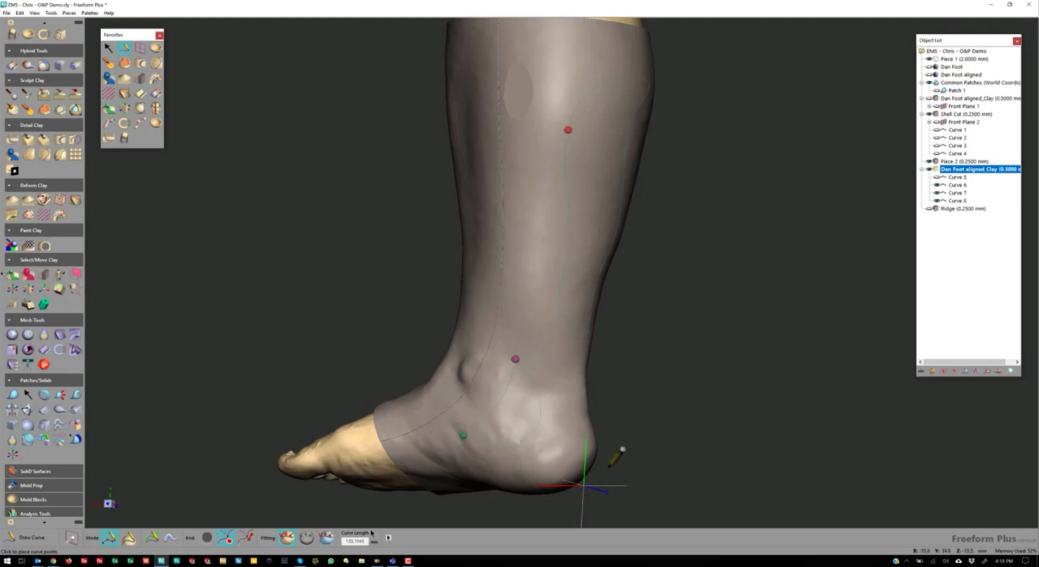
Raise the curve-enclosed calf and ankle areas of the leg clay by 6 mm using Emboss with Curve.
middle_click(543, 449)
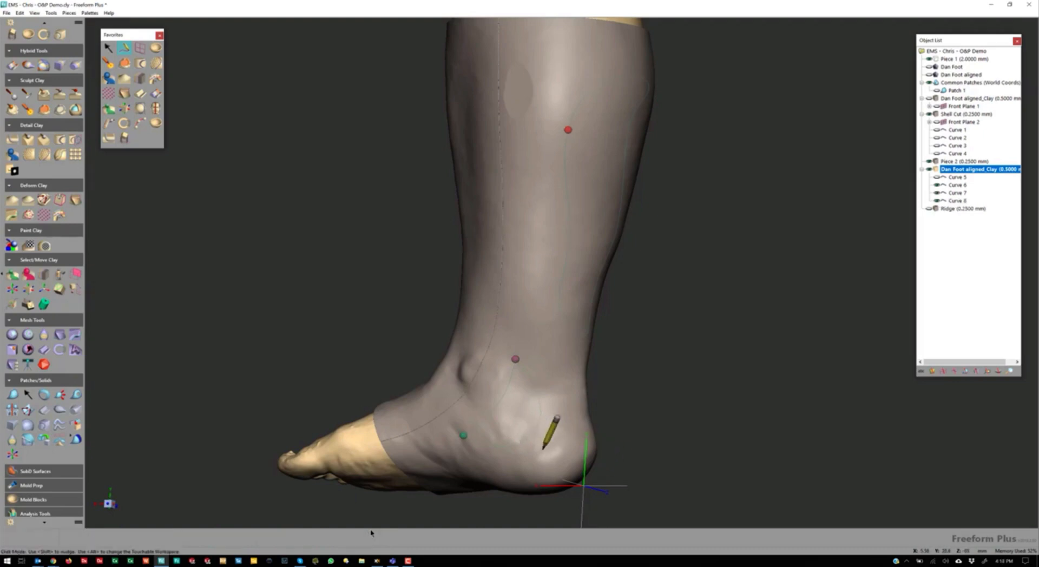
mouse_move(543, 450)
middle_mouse_down()
mouse_move(579, 441)
mouse_move(485, 435)
mouse_move(507, 447)
mouse_move(508, 477)
middle_mouse_up()
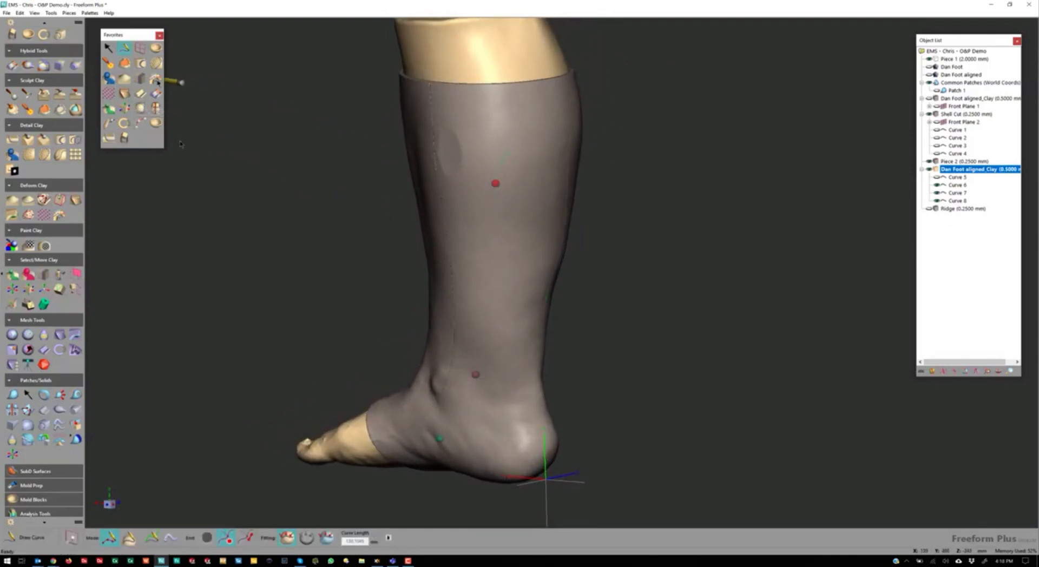
left_click(140, 63)
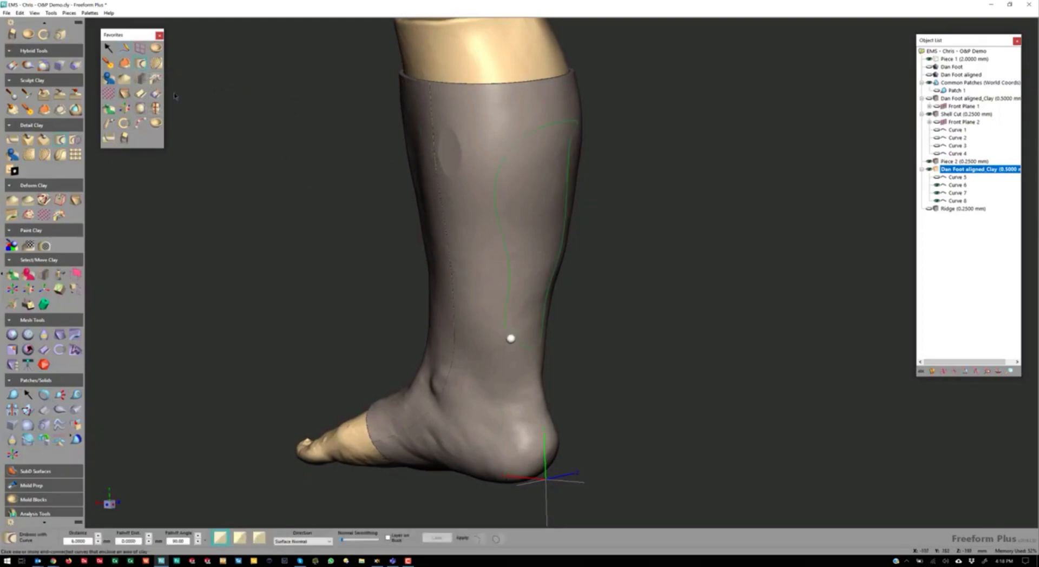
left_click(511, 339)
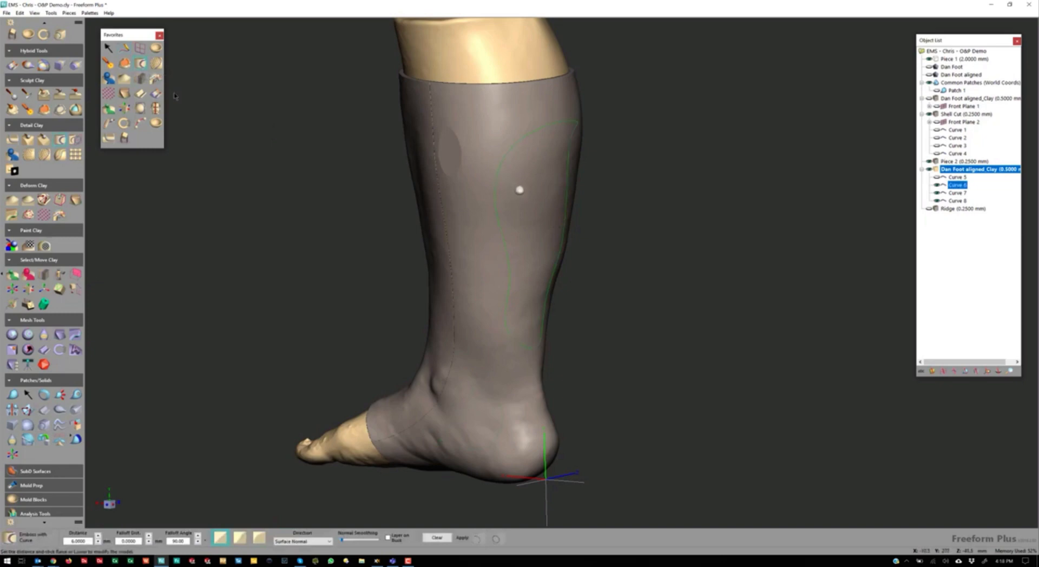
left_click(75, 540)
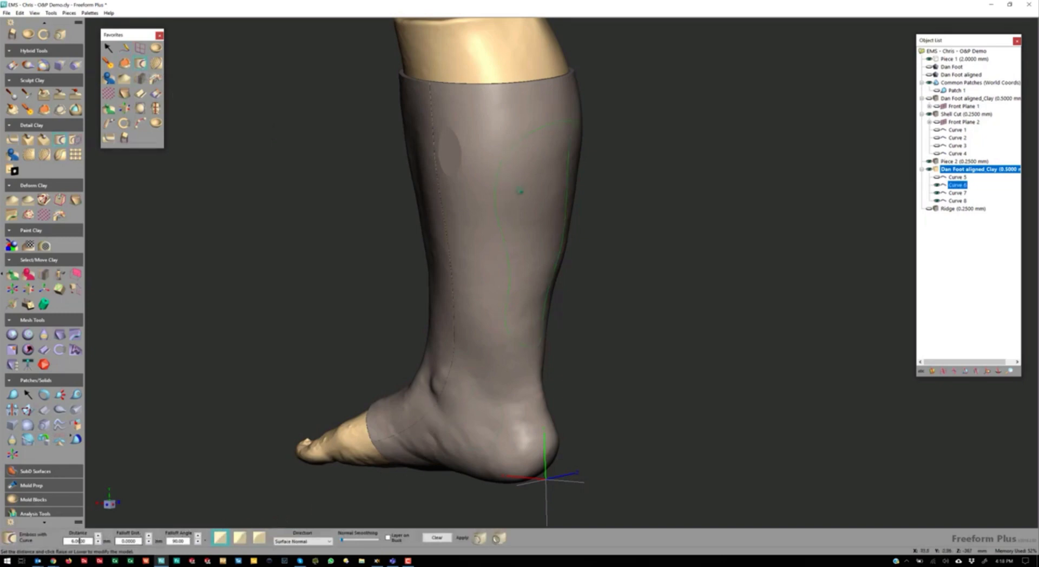
left_click(480, 539)
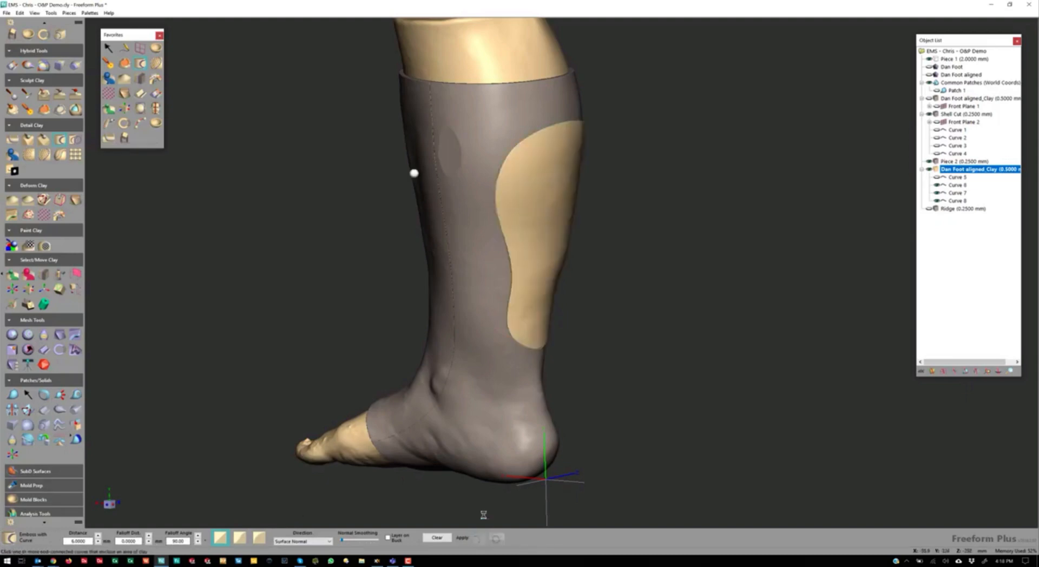
left_click(494, 400)
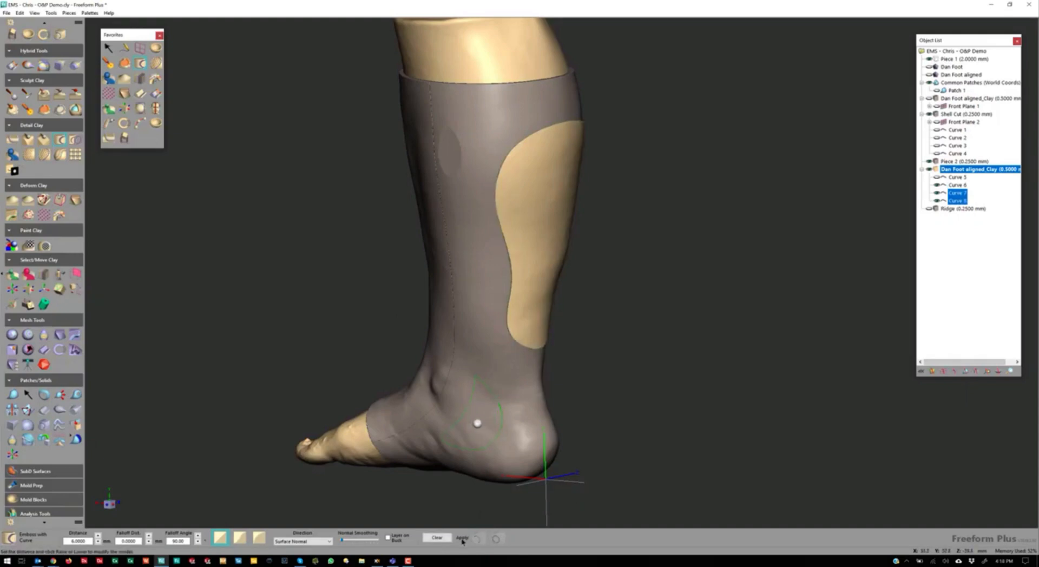
left_click(479, 538)
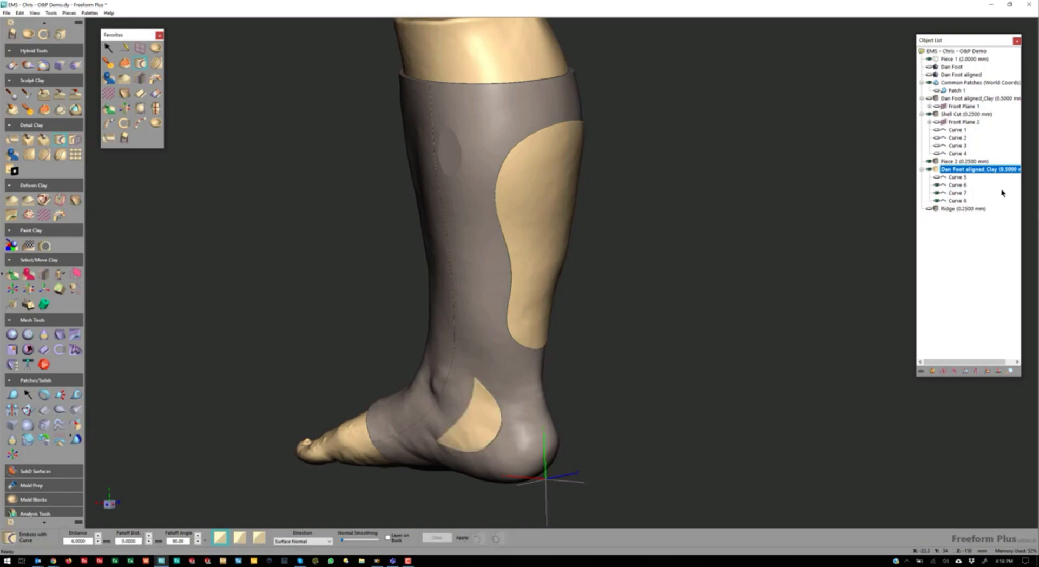
Switch to the Select tool and hide Shell Cut to inspect the raised calf and ankle areas on the leg clay.
right_click(936, 171)
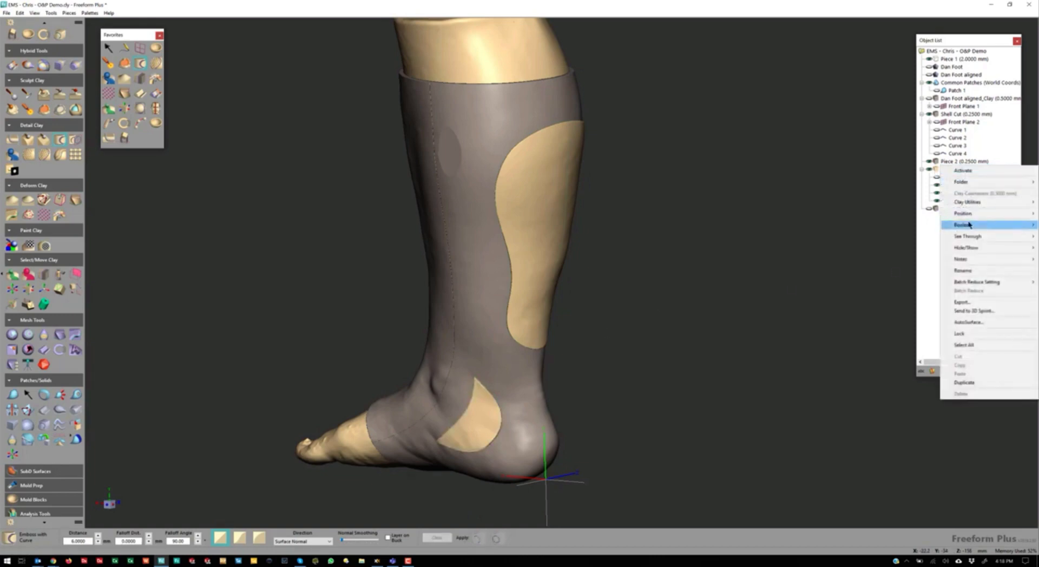
mouse_move(968, 226)
left_click(837, 224)
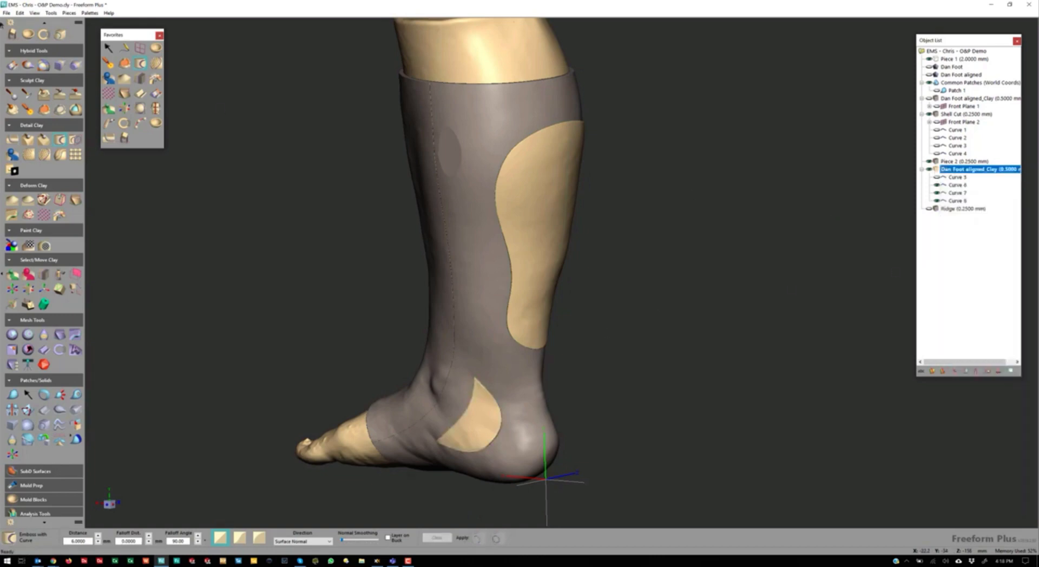
left_click(109, 47)
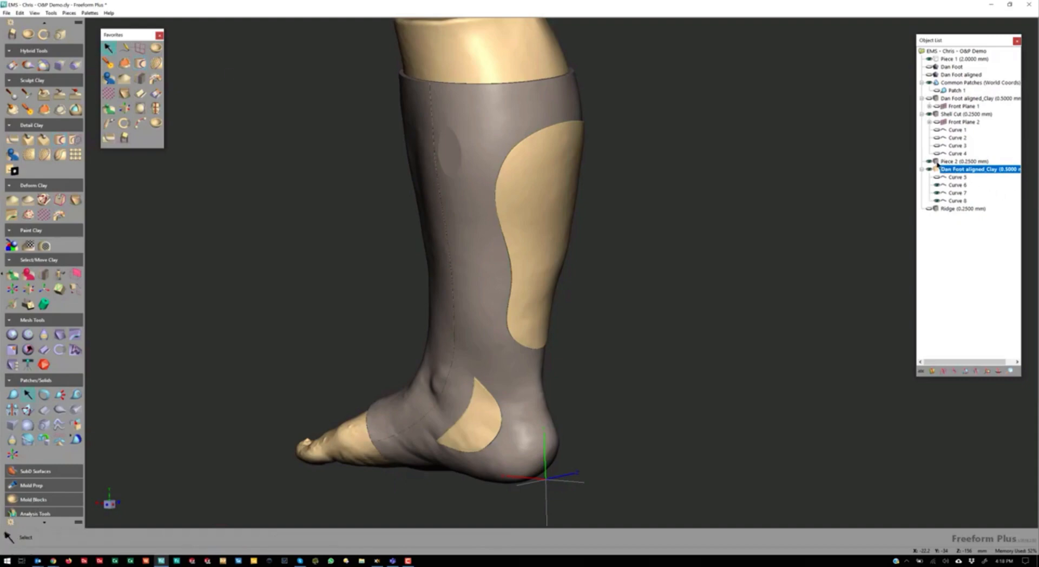
left_click(930, 114)
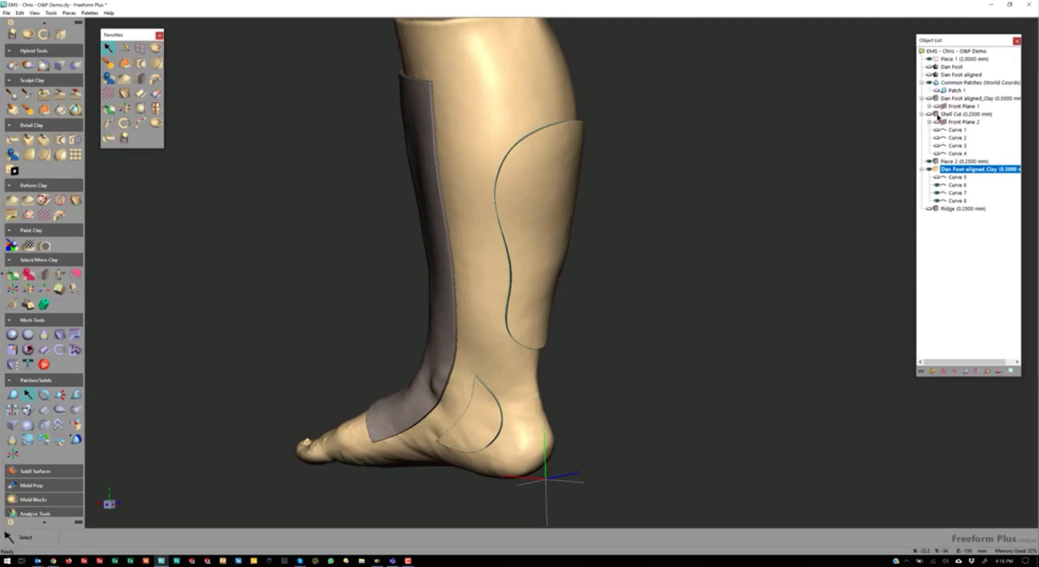
Subtract the raised Dan Foot aligned_Clay copy from Shell Cut with the Boolean Remove From operation.
right_click(937, 171)
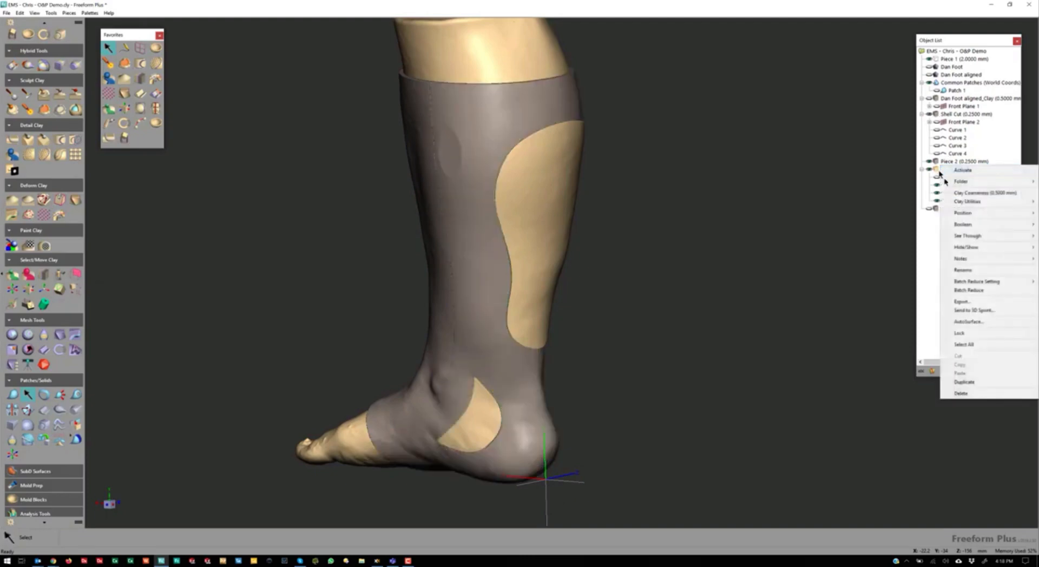
mouse_move(961, 224)
left_click(904, 233)
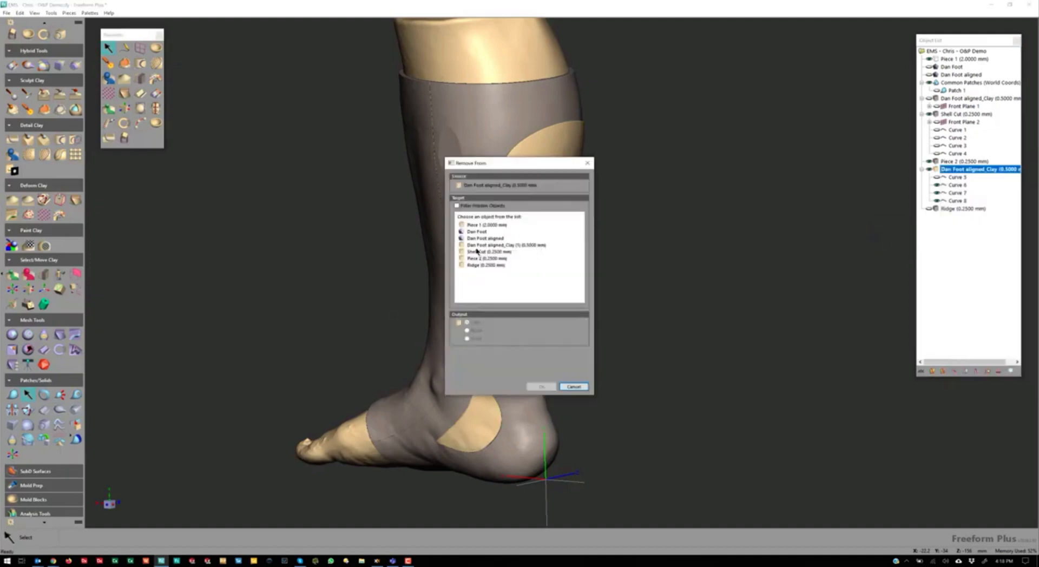
left_click(479, 252)
left_click(541, 387)
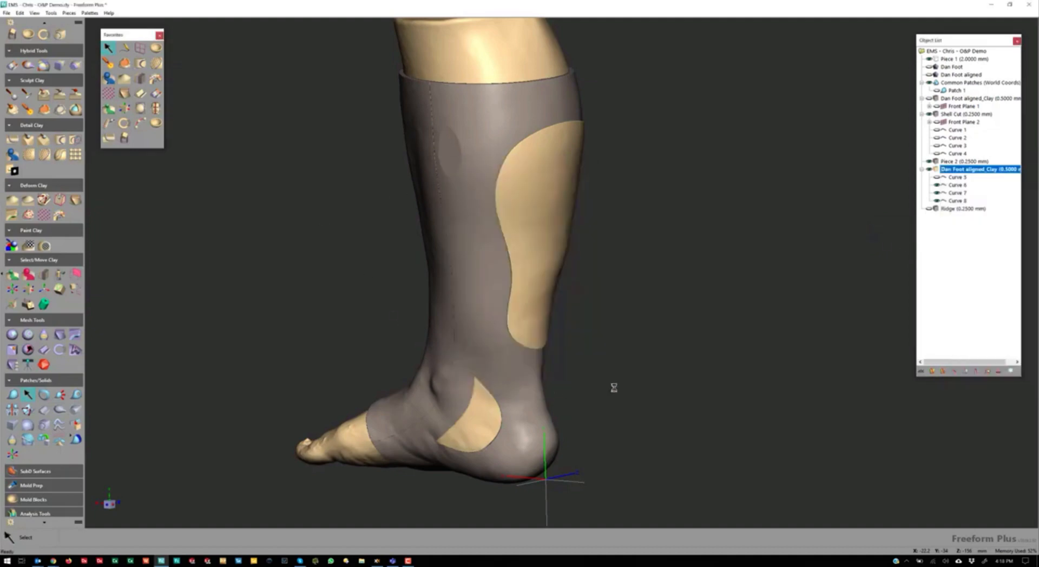
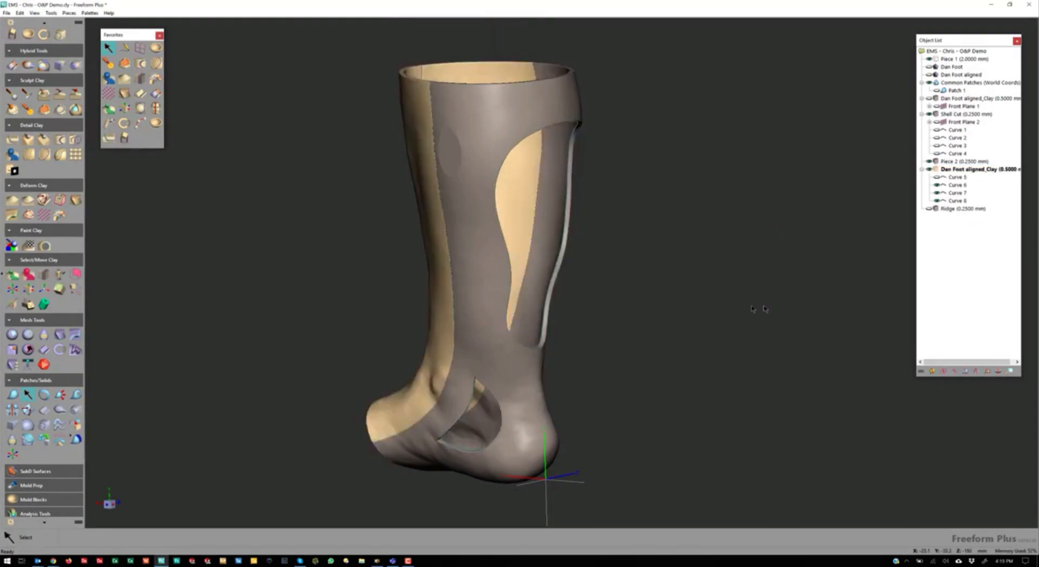
Inspect the calf and ankle cut-outs and the front panel from several sides, temporarily showing the Ridge piece.
middle_click_drag(675, 333, 769, 321)
middle_click_drag(611, 355, 606, 328)
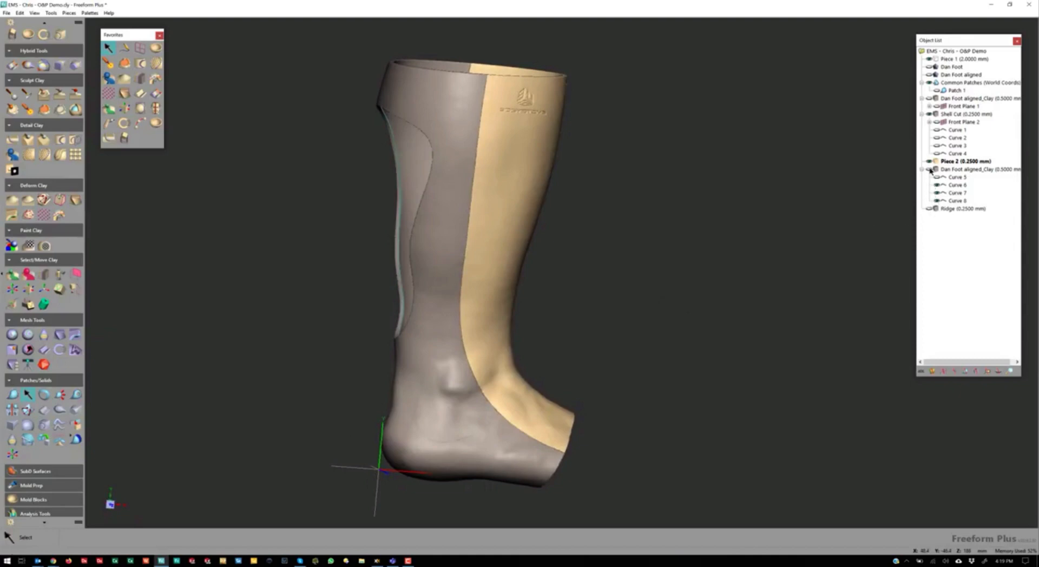
left_click(930, 210)
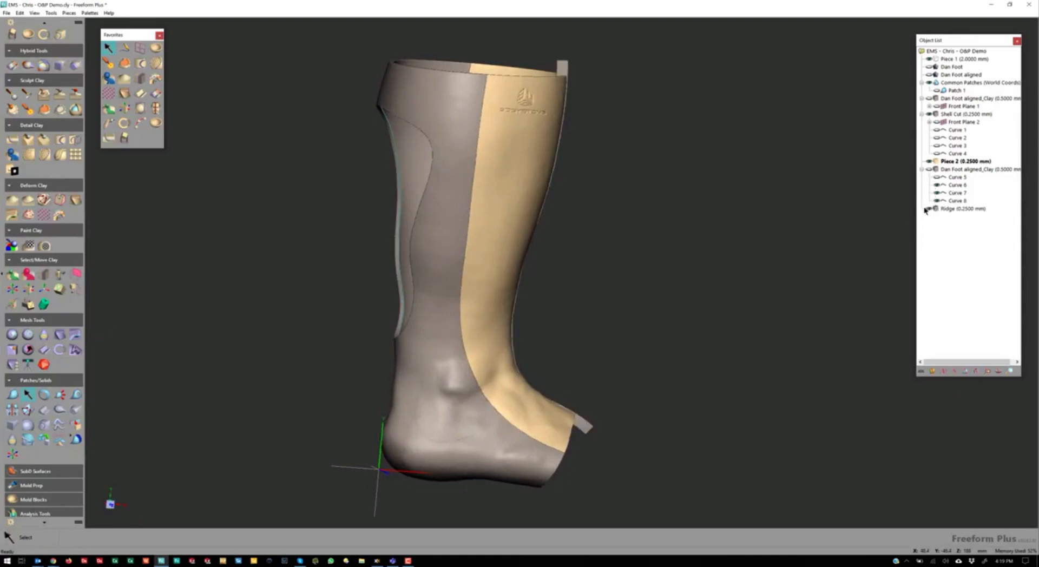
left_click(930, 210)
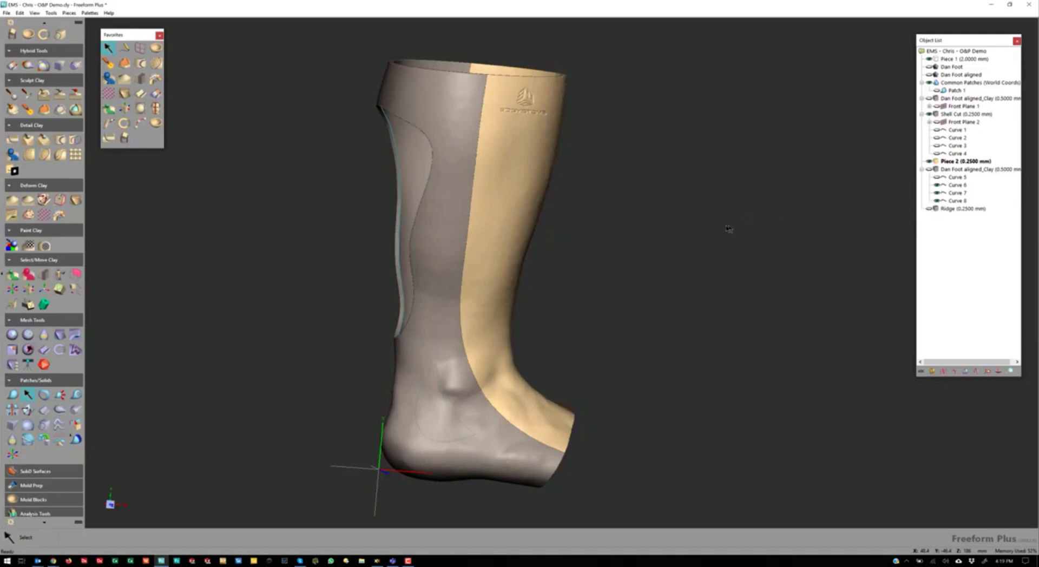
middle_click_drag(729, 229, 379, 391)
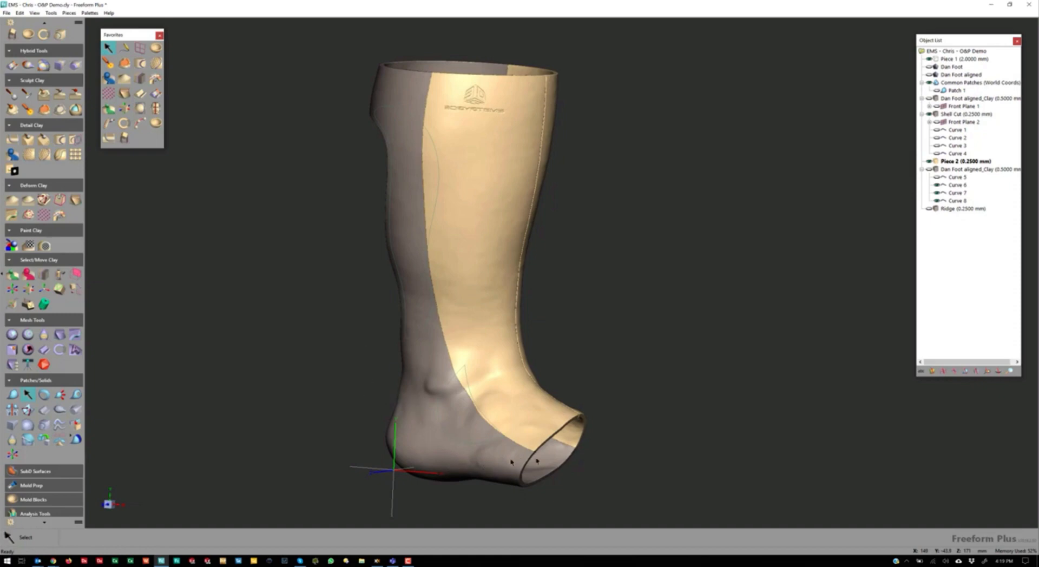
mouse_move(596, 299)
middle_mouse_down()
mouse_move(563, 432)
mouse_move(563, 487)
mouse_move(572, 386)
mouse_move(599, 289)
mouse_move(604, 301)
middle_mouse_up()
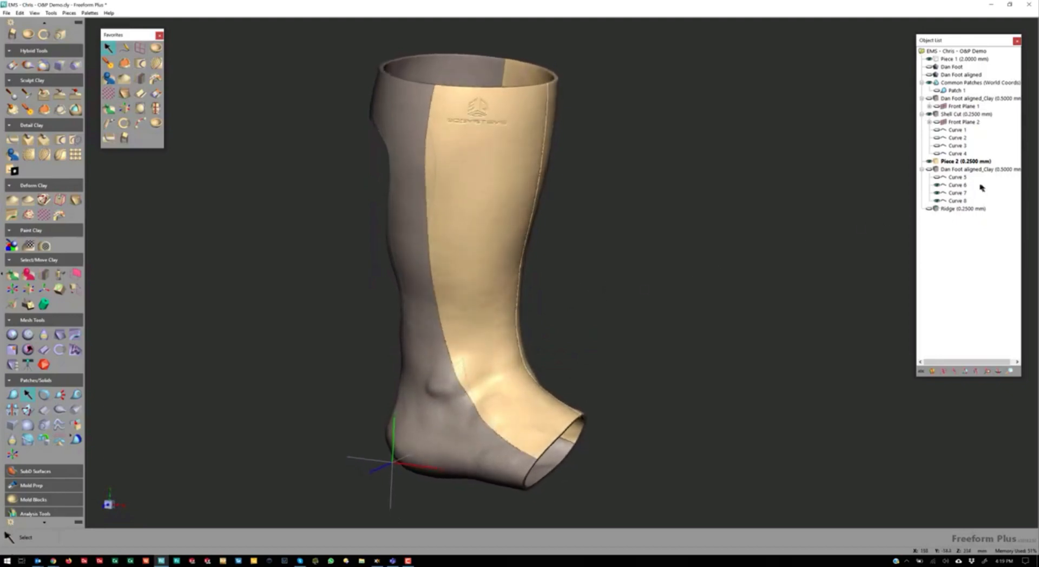
Hide Curve 6, Curve 7 and Curve 8 together under Dan Foot aligned_Clay.
left_click_drag(977, 183, 951, 204)
left_click(937, 201)
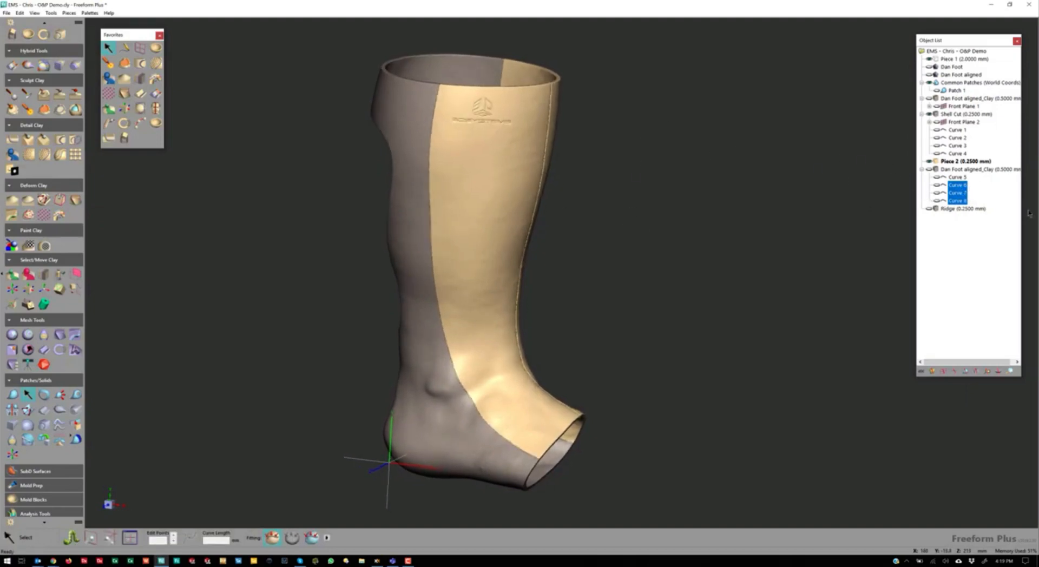
Select Piece 2 and look over its available object commands, such as Export and Send to 3D Sprint, without running one.
left_click(953, 162)
right_click(949, 161)
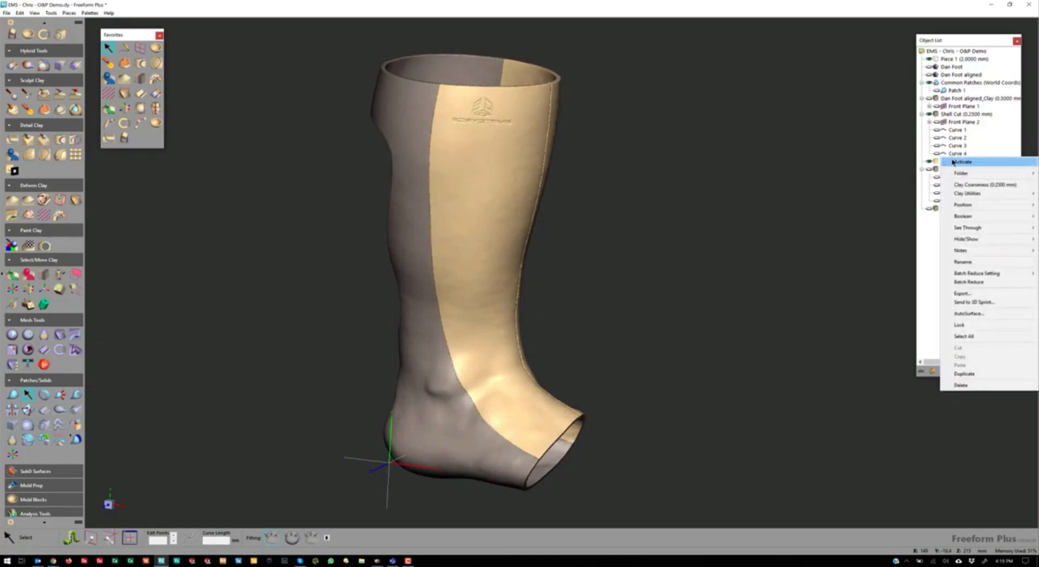
left_click(828, 154)
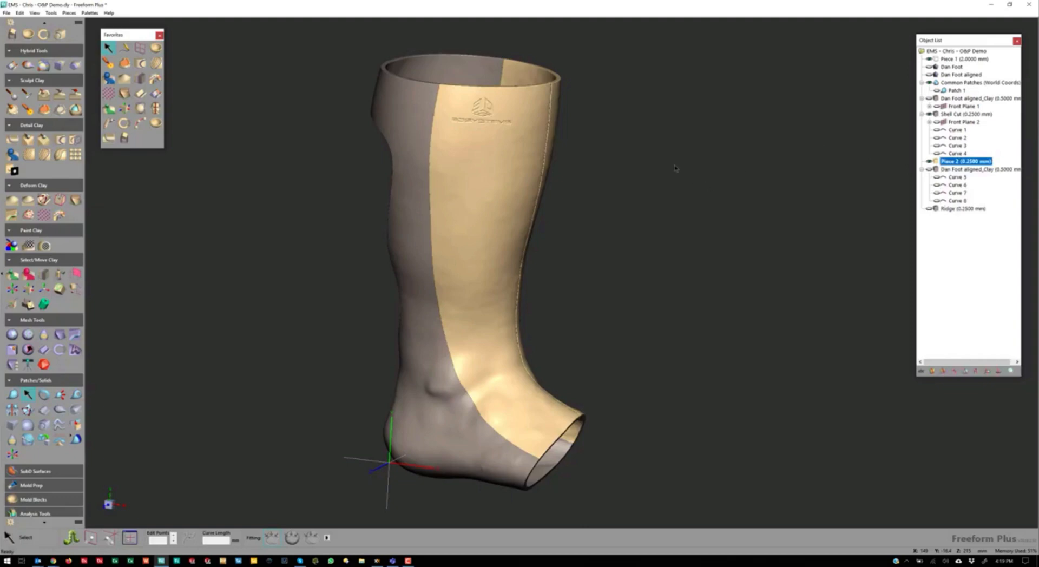
middle_click_drag(675, 170, 683, 255)
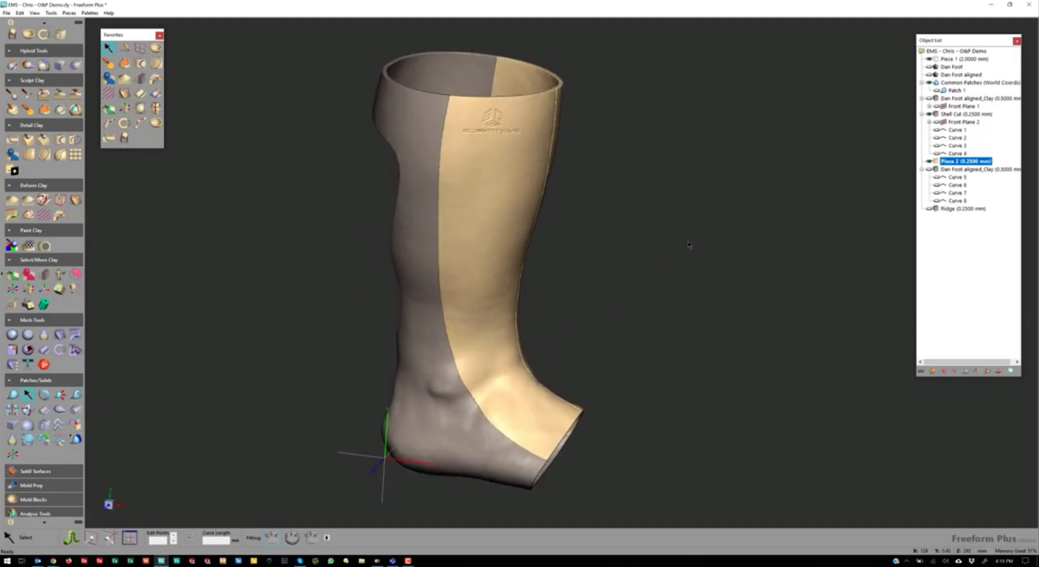
middle_click_drag(642, 246, 641, 248)
left_click(409, 561)
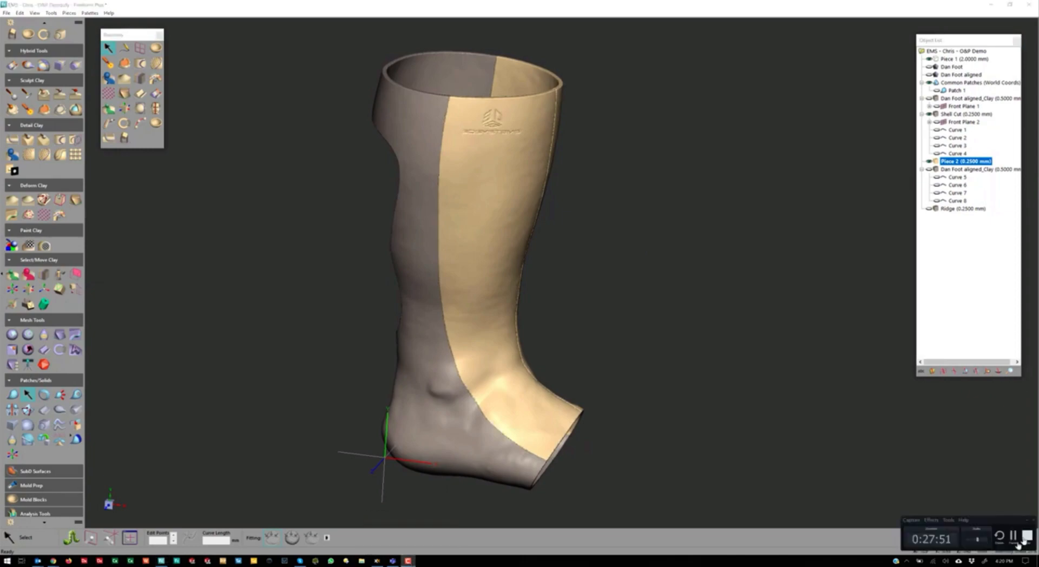